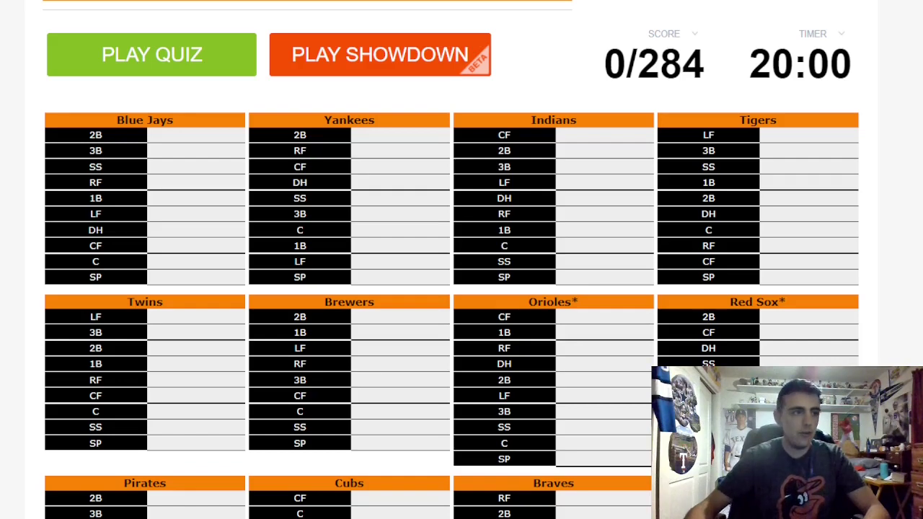
pyautogui.scroll(5, 462, 260)
pyautogui.scroll(3, 462, 260)
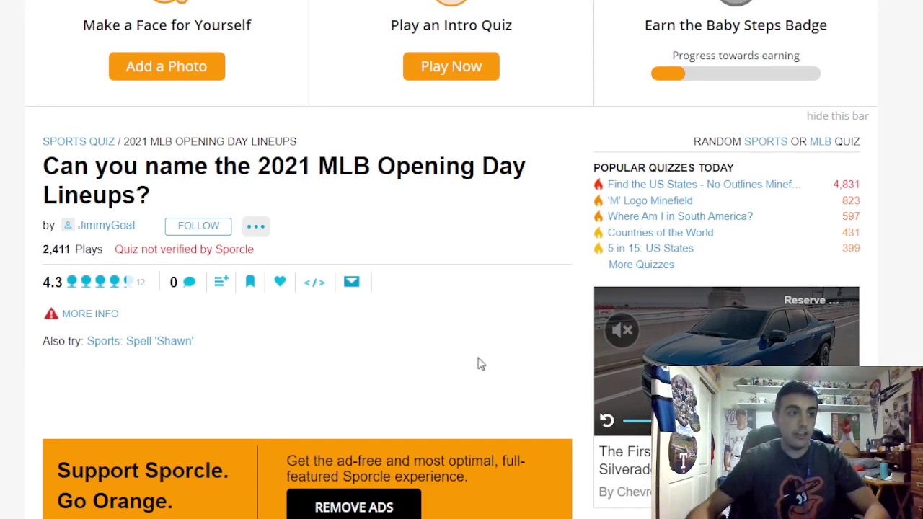
pyautogui.scroll(-5, 483, 346)
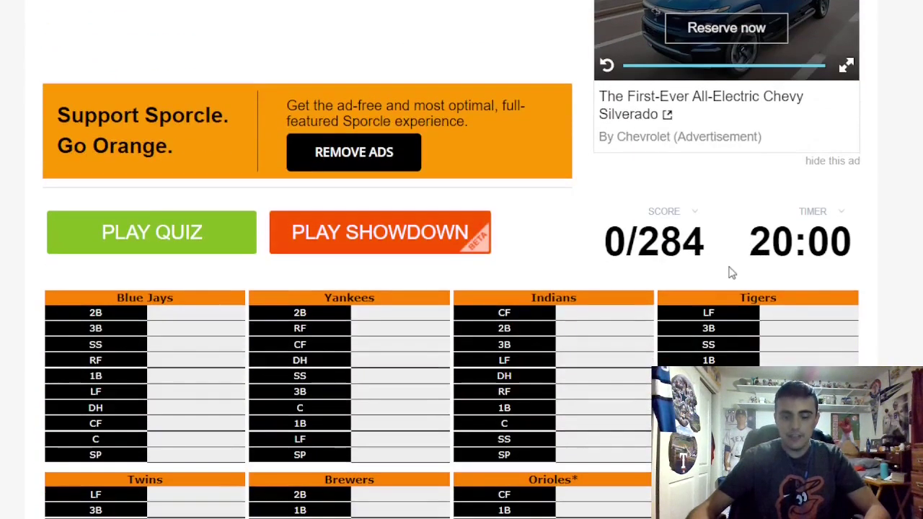
pyautogui.scroll(-3, 608, 295)
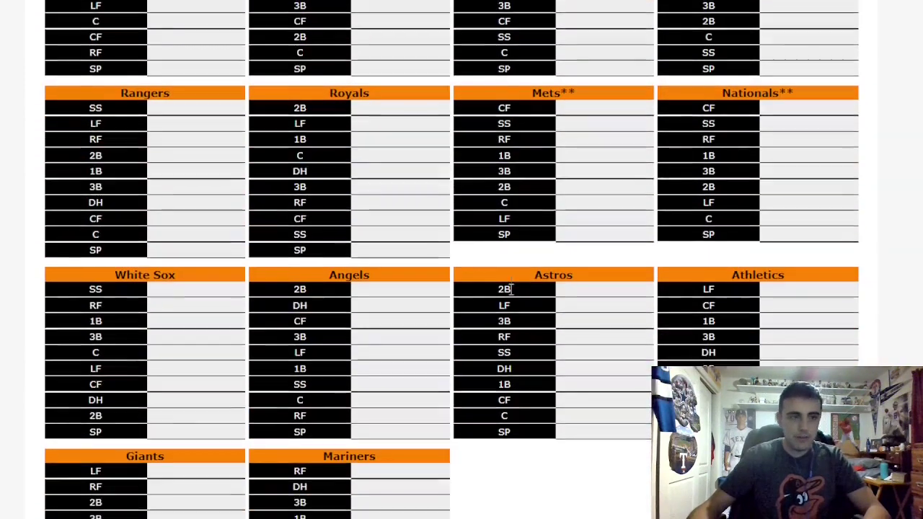
pyautogui.scroll(-2, 511, 290)
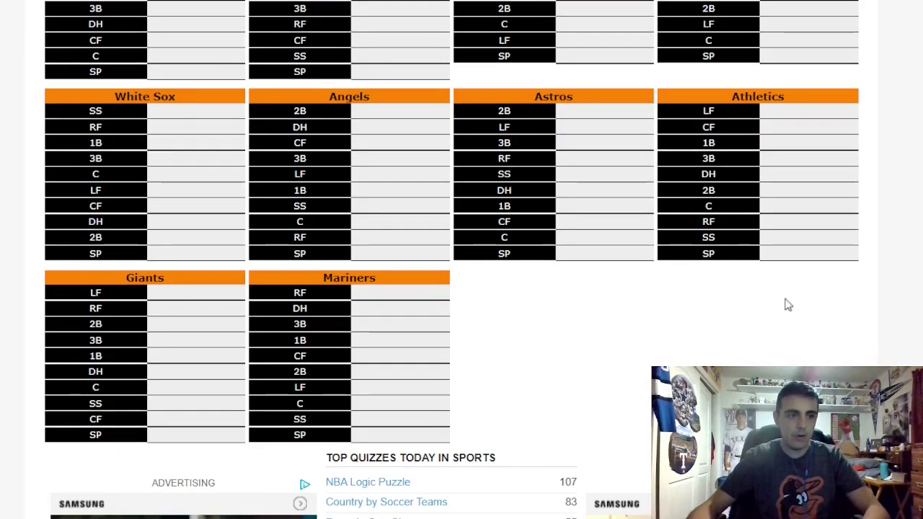
pyautogui.scroll(3, 721, 252)
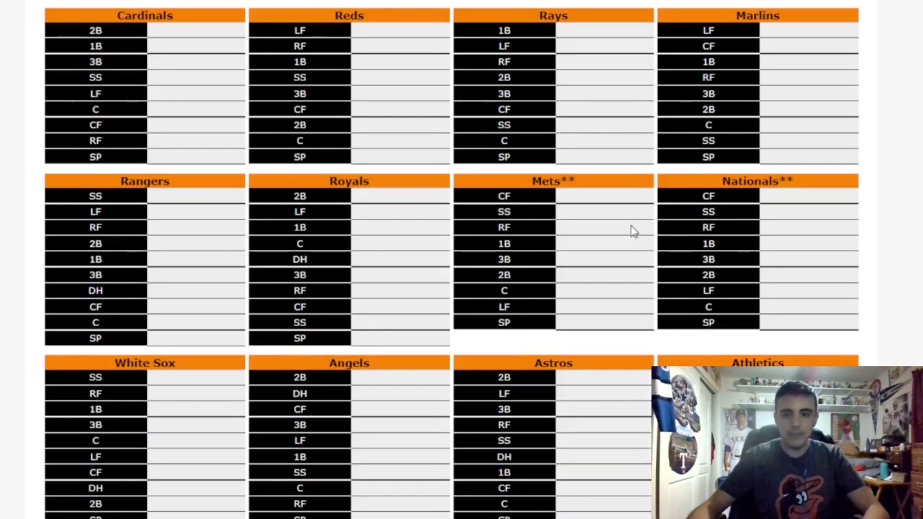
pyautogui.scroll(4, 628, 228)
pyautogui.scroll(3, 608, 232)
pyautogui.scroll(4, 594, 228)
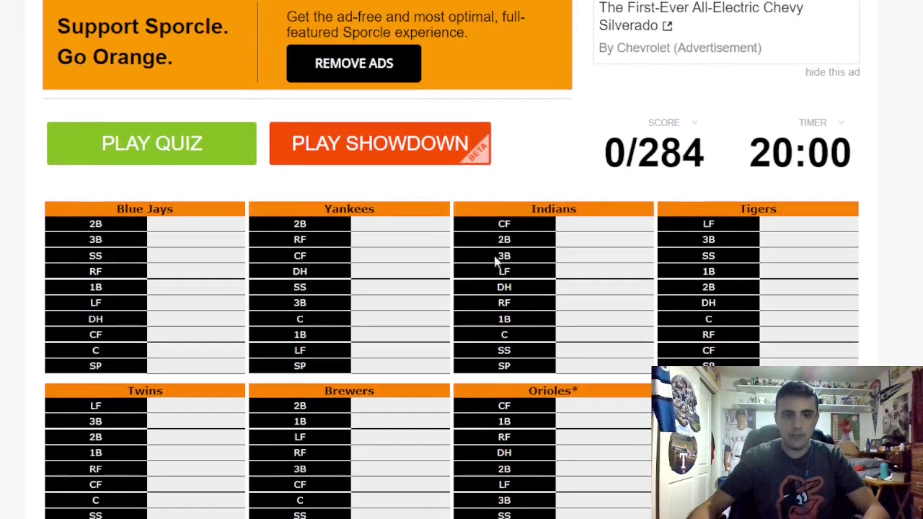
pyautogui.scroll(1, 530, 303)
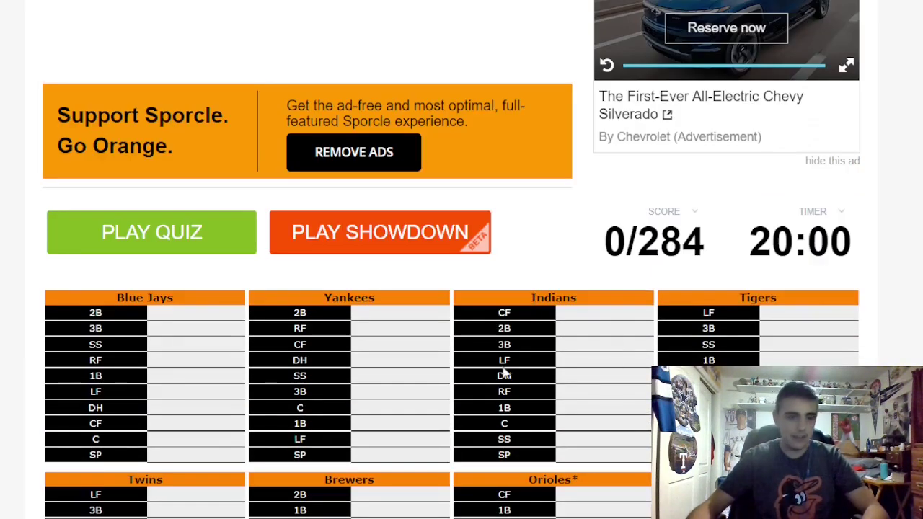
pyautogui.scroll(1, 379, 382)
pyautogui.scroll(-1, 387, 406)
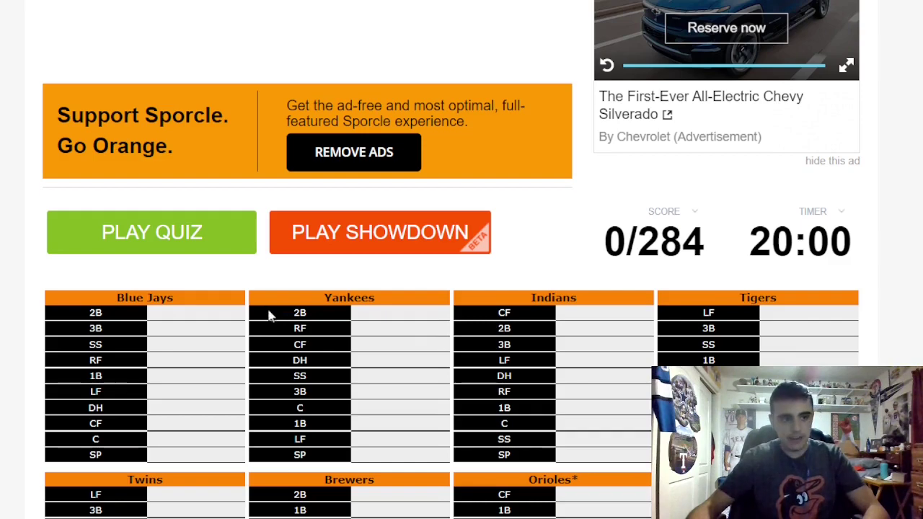
pyautogui.scroll(-1, 302, 327)
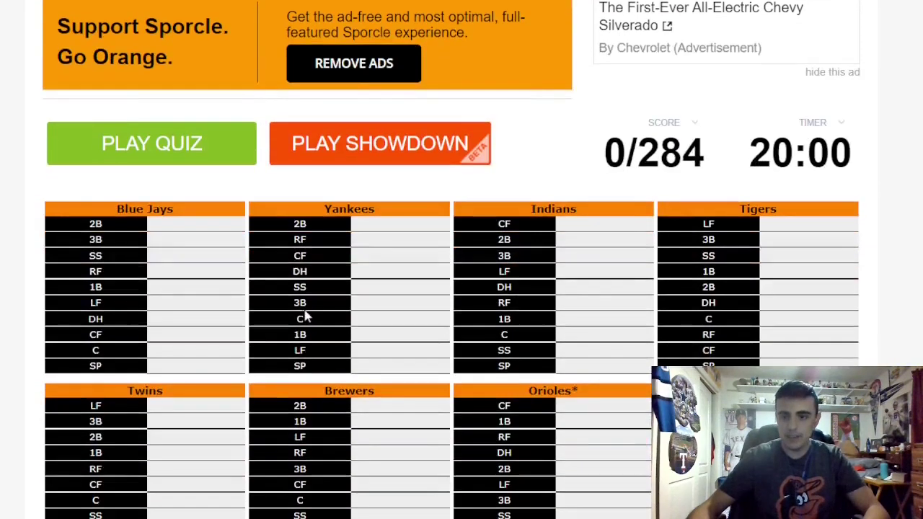
pyautogui.scroll(-1, 305, 313)
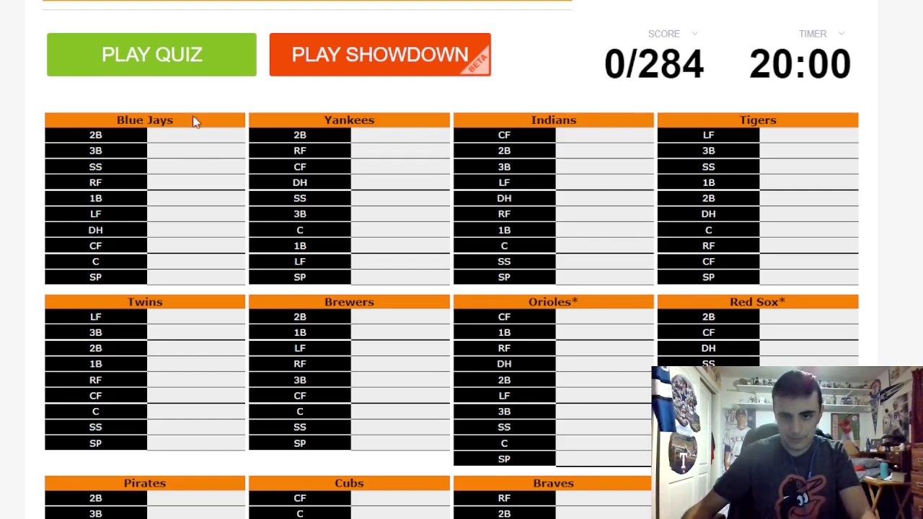
# Step: Start the timed lineup quiz and enter Guerrero, fixing its misspelling
pyautogui.click(197, 67)
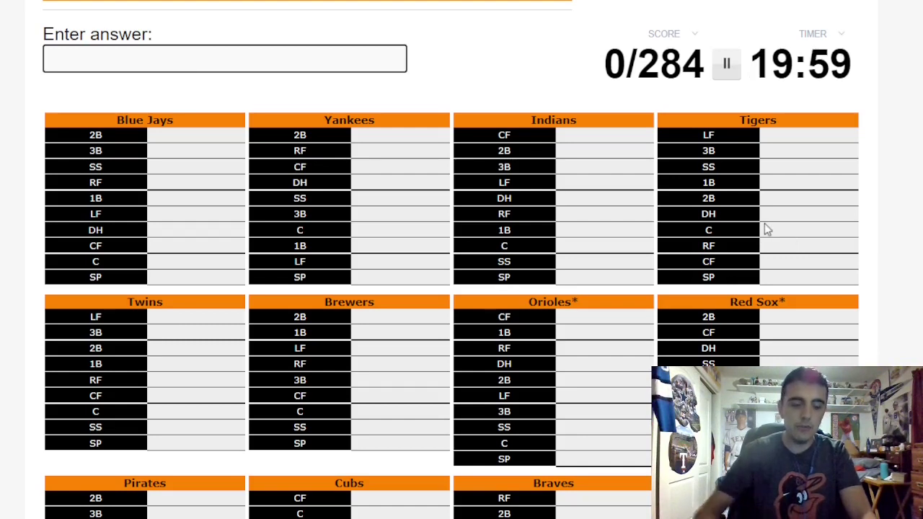
pyautogui.write('Semie')
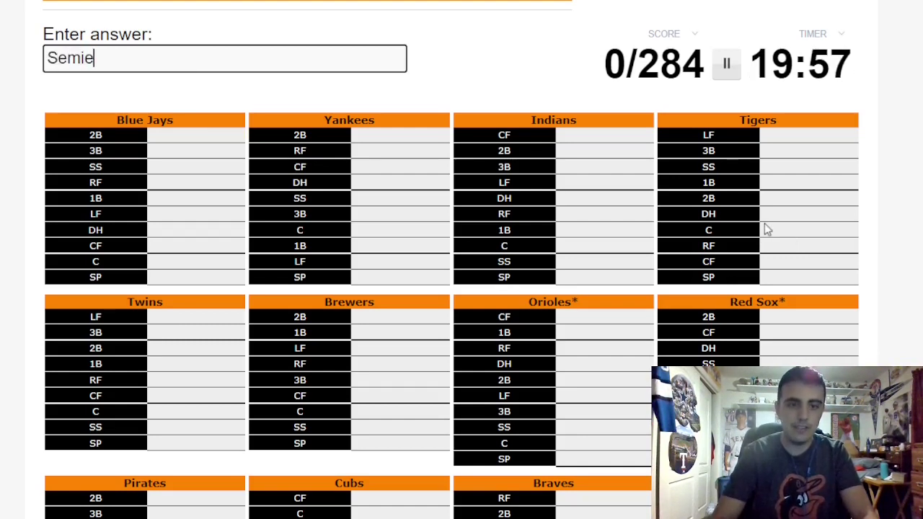
pyautogui.write('nGuerero')
pyautogui.press('BackSpace')
pyautogui.press('BackSpace')
pyautogui.press('BackSpace')
pyautogui.write('rero')
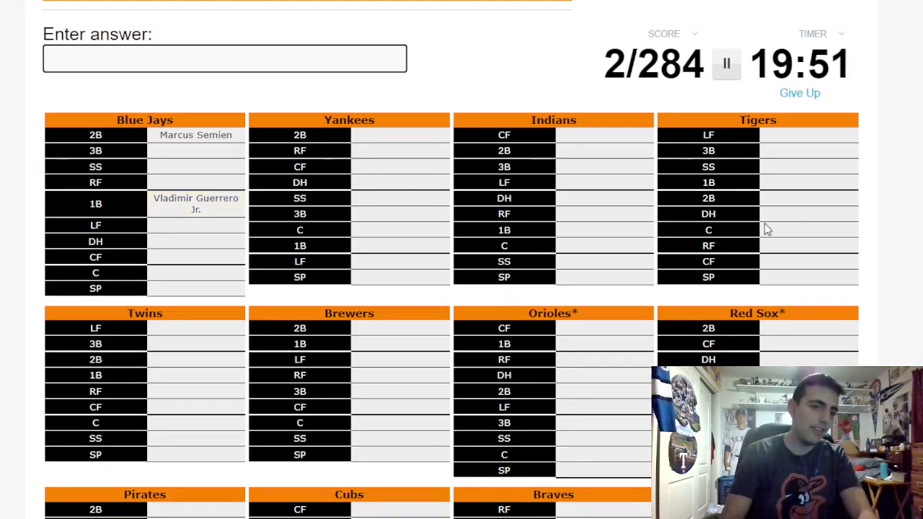
pyautogui.write('B')
pyautogui.press('BackSpace')
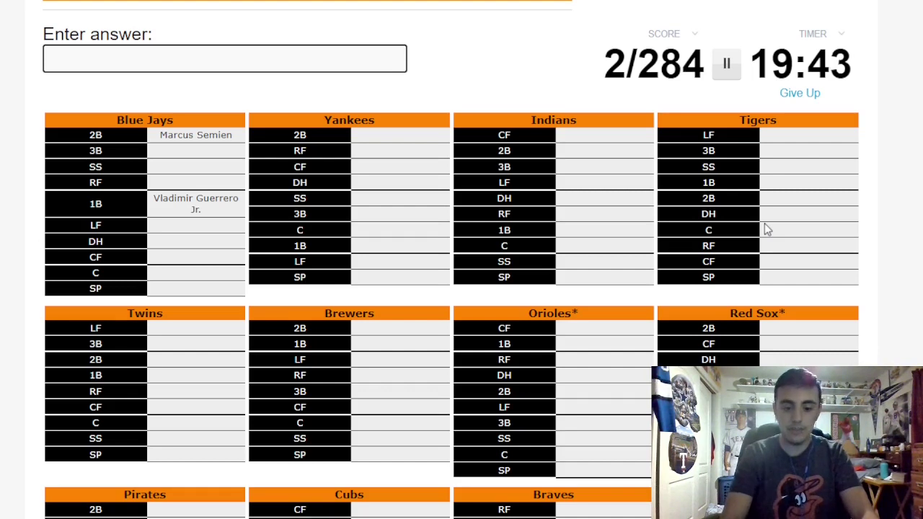
pyautogui.write('Biggio')
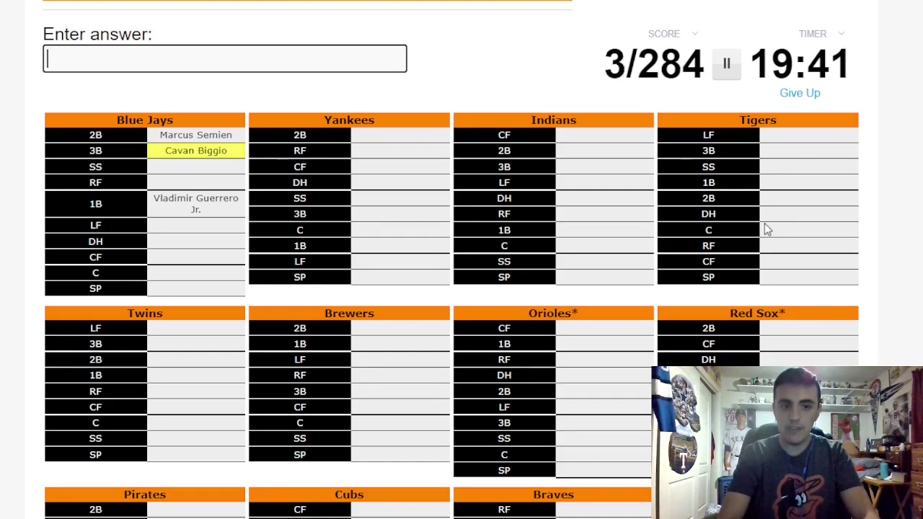
pyautogui.write('ichette')
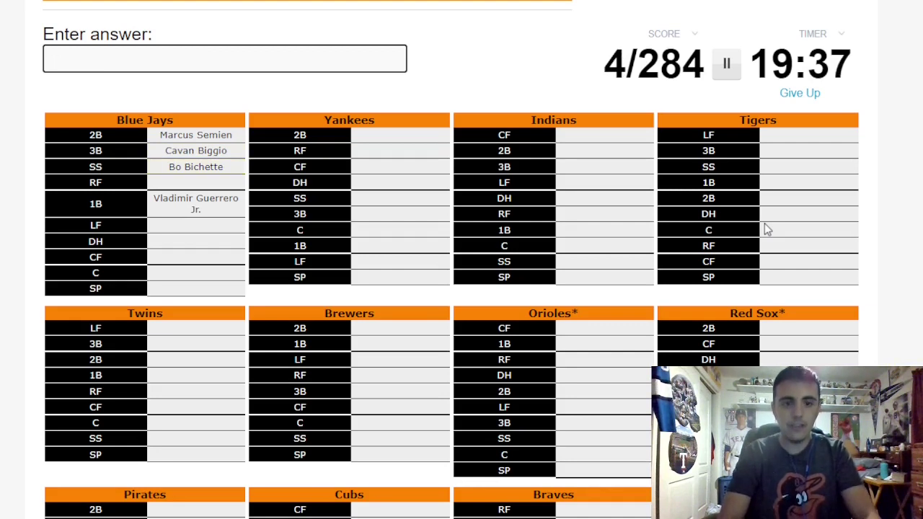
pyautogui.write('Hernadez')
# Step: Enter Hernandez, Grichuk and Jansen for the Blue Jays, correcting their typos
pyautogui.press('BackSpace')
pyautogui.press('BackSpace')
pyautogui.press('BackSpace')
pyautogui.write('ndez')
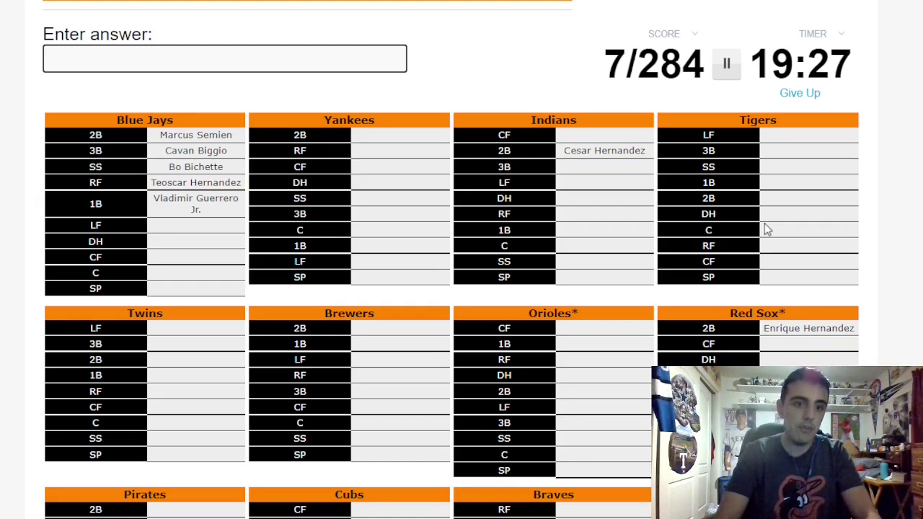
pyautogui.write('Grichuck')
pyautogui.press('BackSpace')
pyautogui.press('BackSpace')
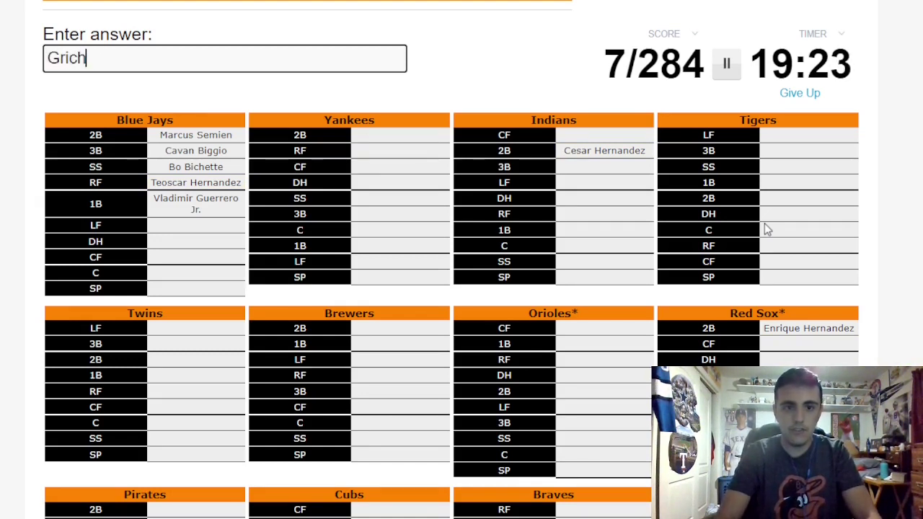
pyautogui.write('ukK')
pyautogui.press('BackSpace')
pyautogui.write('Janes')
pyautogui.press('BackSpace')
pyautogui.press('BackSpace')
pyautogui.write('sne')
pyautogui.press('BackSpace')
pyautogui.press('BackSpace')
pyautogui.write('en')
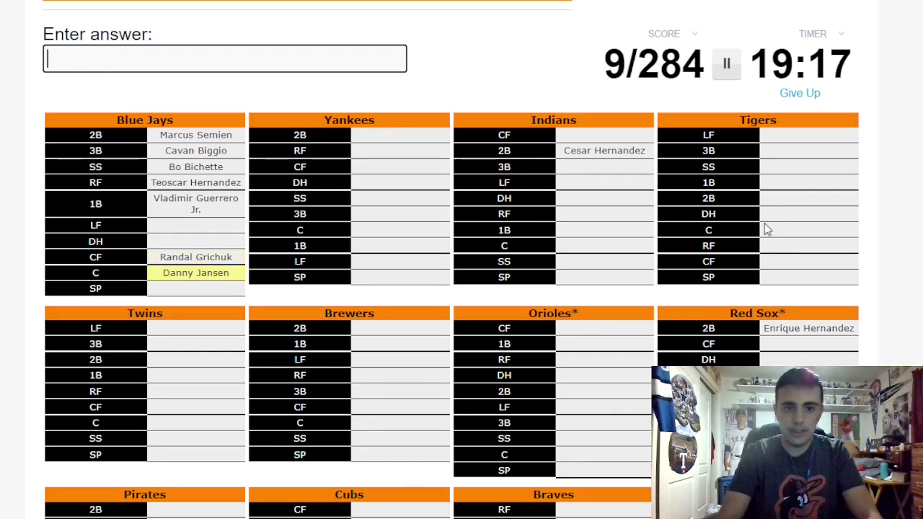
pyautogui.write('Ryu')
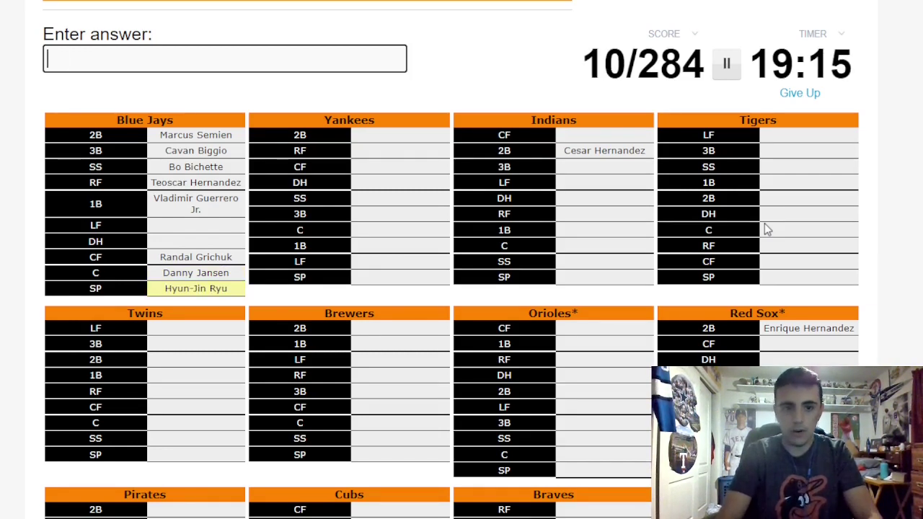
pyautogui.write('TellezPillar')
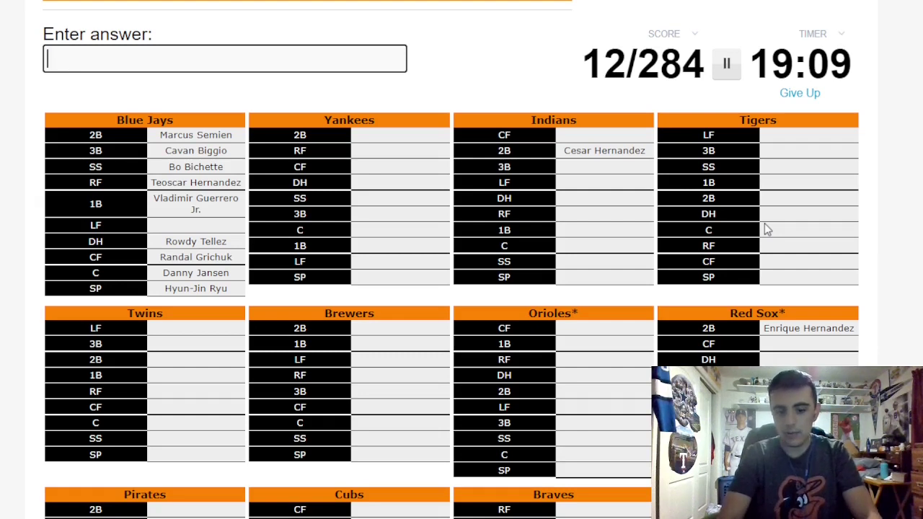
pyautogui.write('Lemahieu')
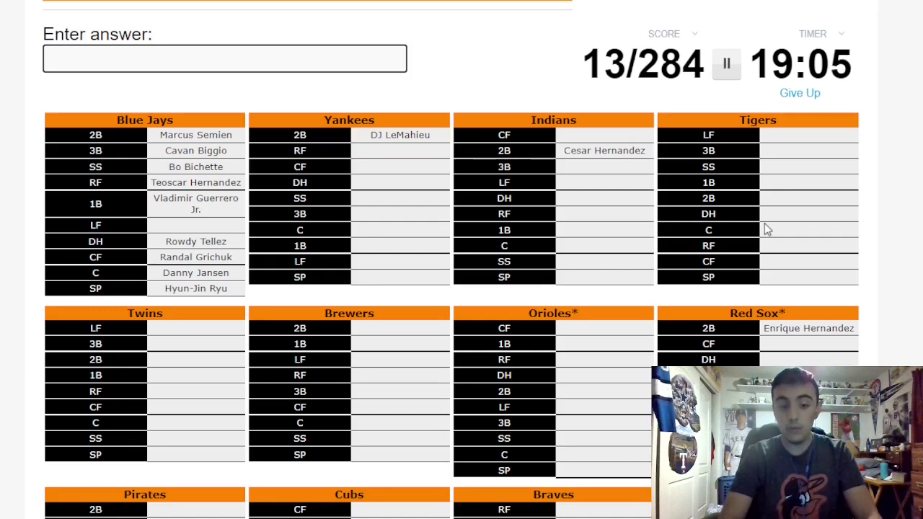
pyautogui.write('Judg')
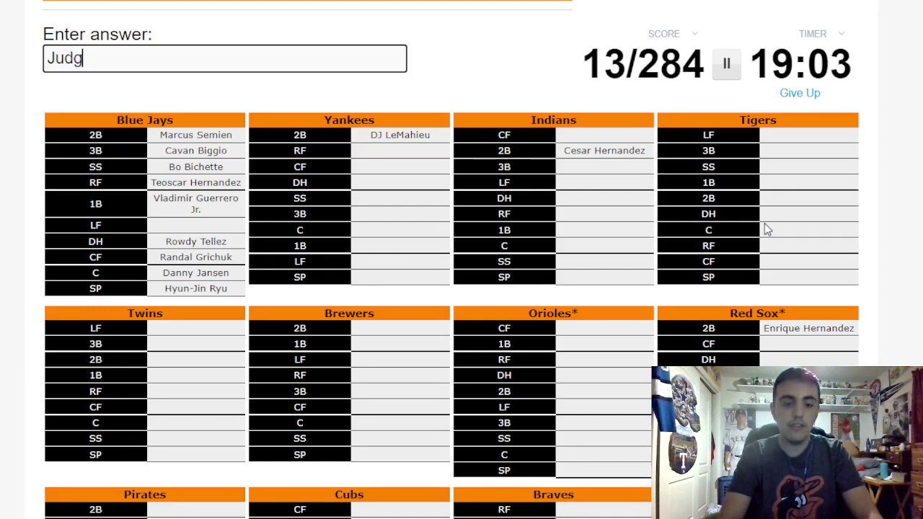
pyautogui.write('e')
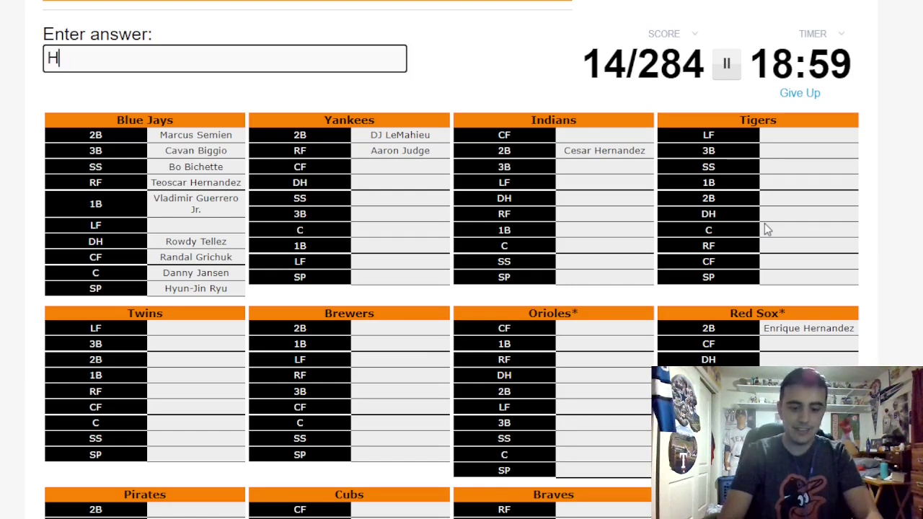
pyautogui.write('ichks')
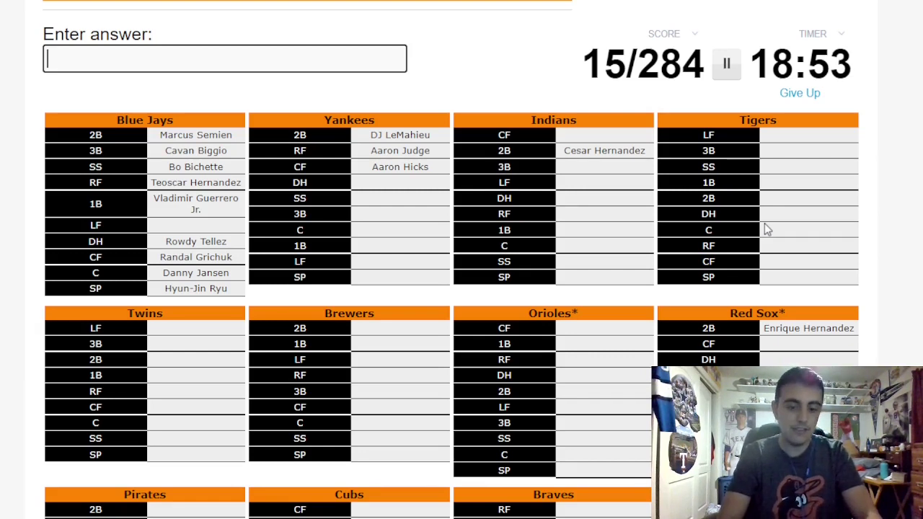
pyautogui.write('orres')
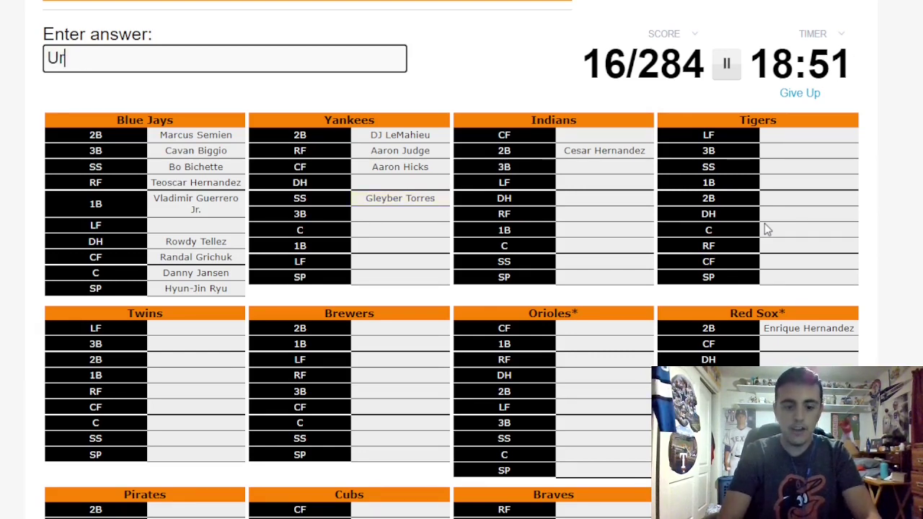
pyautogui.write('shela')
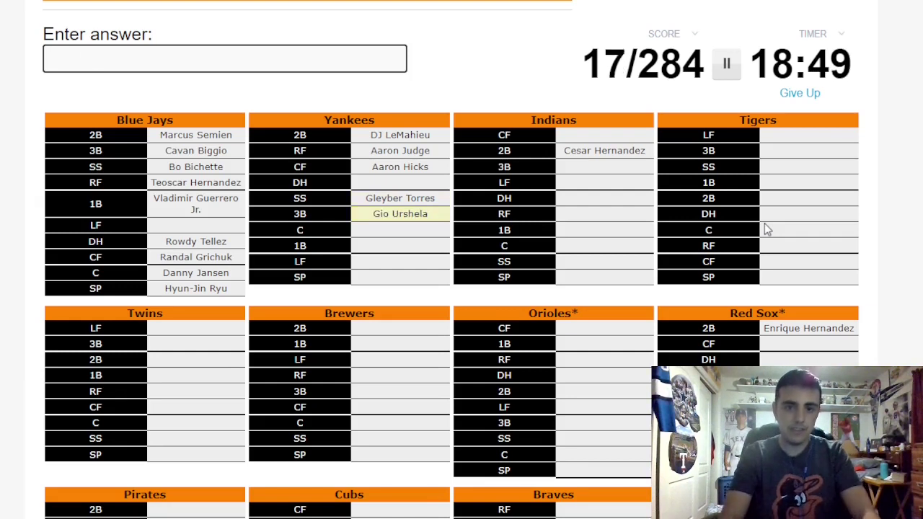
pyautogui.write('Sanchez')
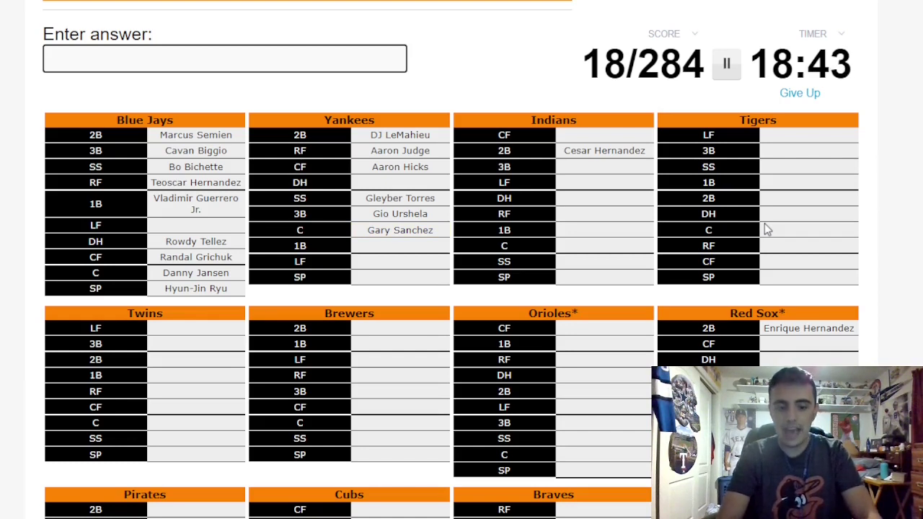
pyautogui.write('it')
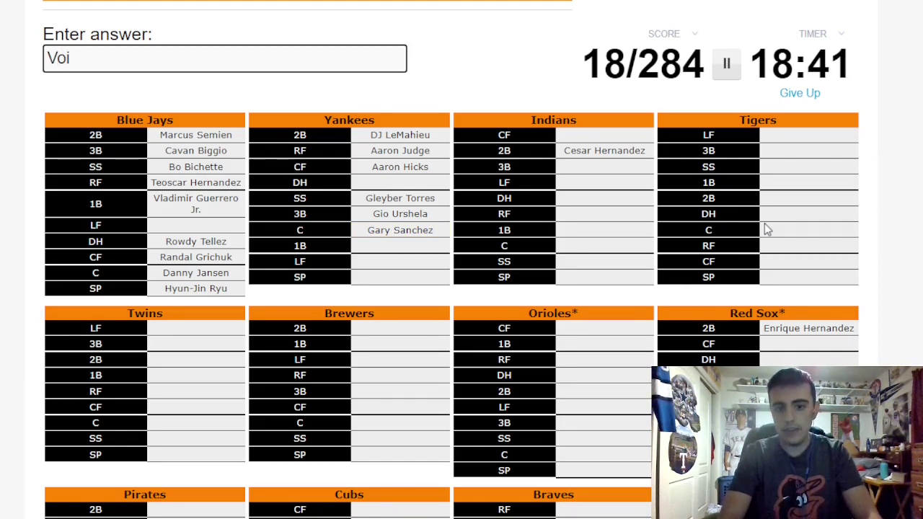
# Step: Enter Frazier and Rizzo, discarding the guesses that weren't accepted
pyautogui.press('BackSpace')
pyautogui.press('BackSpace')
pyautogui.press('BackSpace')
pyautogui.write('cole')
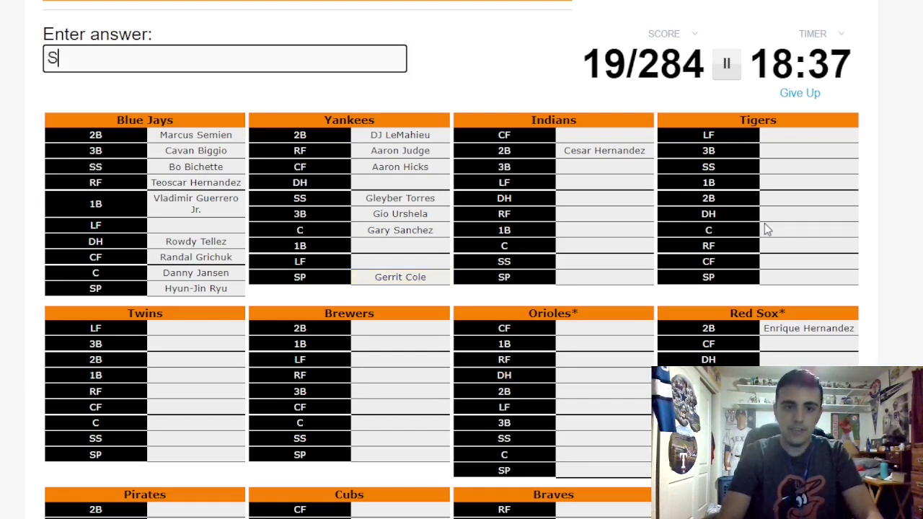
pyautogui.write('anton')
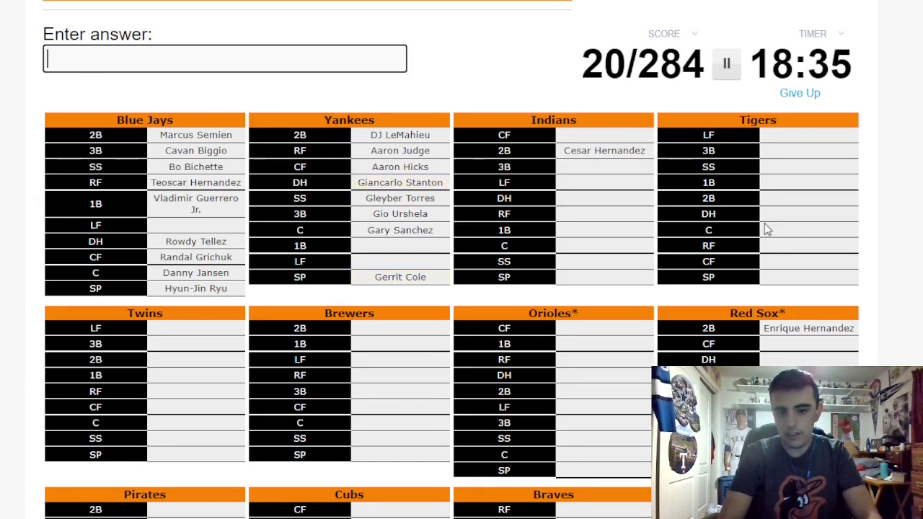
pyautogui.write('Gardner')
pyautogui.press('BackSpace')
pyautogui.press('BackSpace')
pyautogui.press('BackSpace')
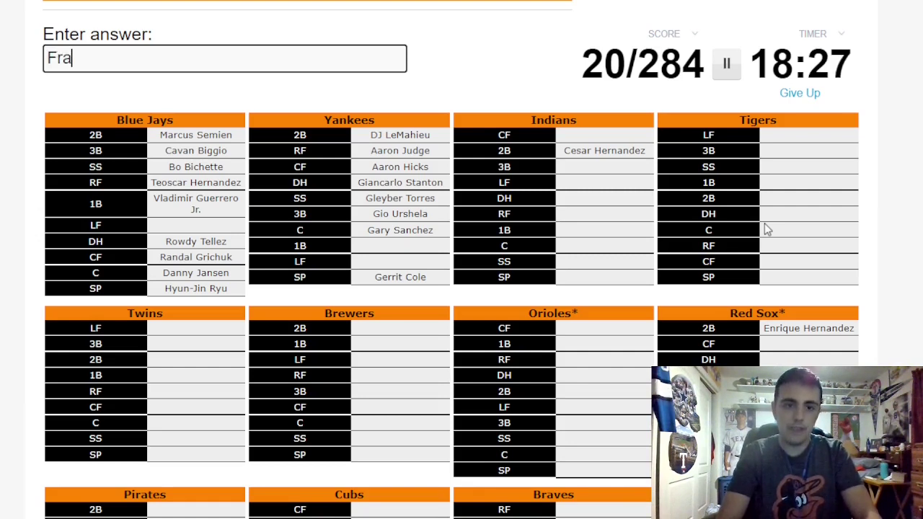
pyautogui.write('zier')
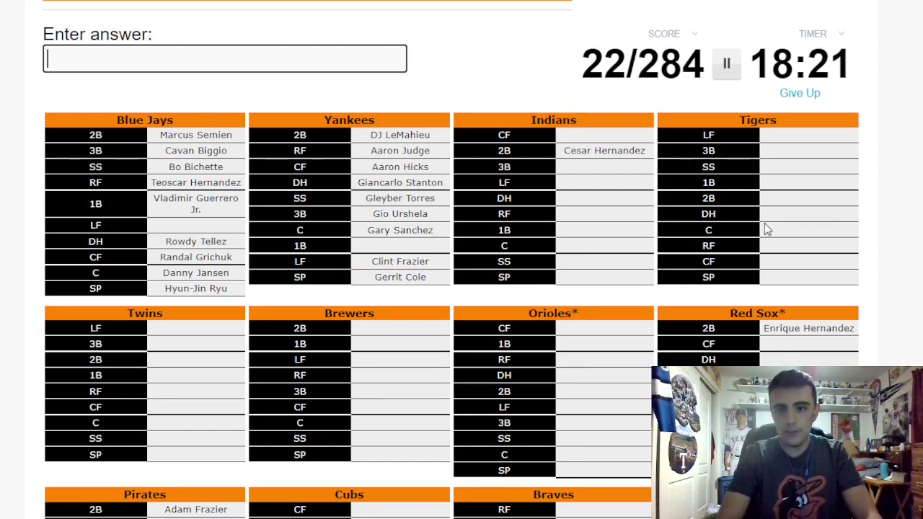
pyautogui.write('Voi')
pyautogui.press('BackSpace')
pyautogui.press('BackSpace')
pyautogui.press('BackSpace')
pyautogui.write('Rizzo')
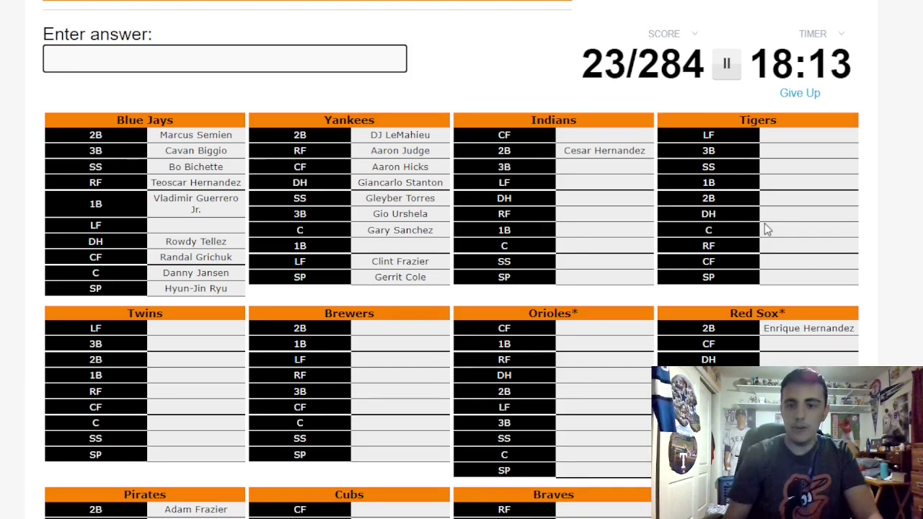
pyautogui.scroll(-2, 583, 266)
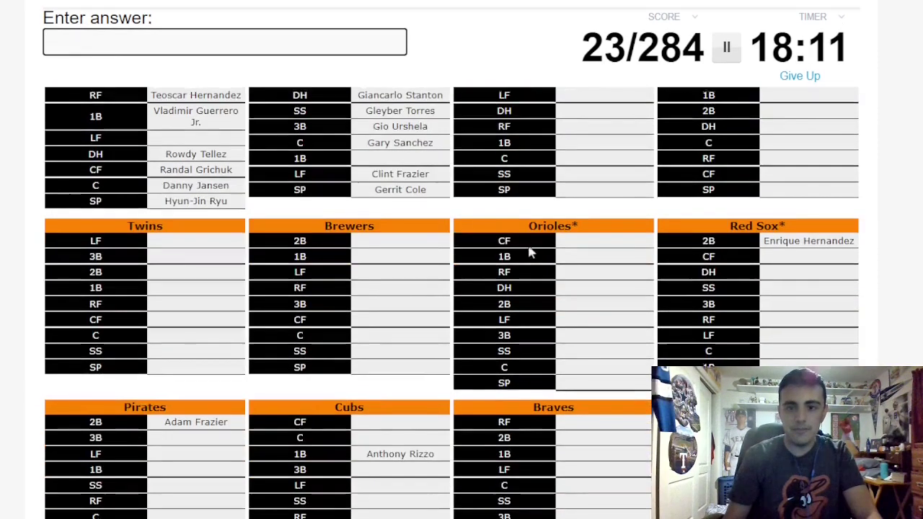
pyautogui.scroll(2, 532, 250)
pyautogui.write('Naw')
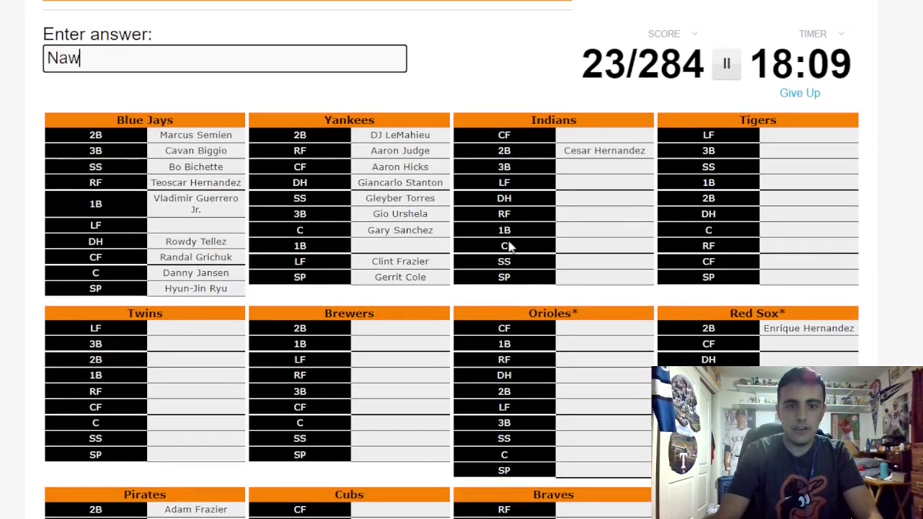
# Step: Enter Ramirez, Bieber, Cabrera and other Indians and Tigers names, erasing a rejected guess
pyautogui.press('BackSpace')
pyautogui.write('quin')
pyautogui.press('BackSpace')
pyautogui.press('BackSpace')
pyautogui.press('BackSpace')
pyautogui.press('BackSpace')
pyautogui.write('Ramire')
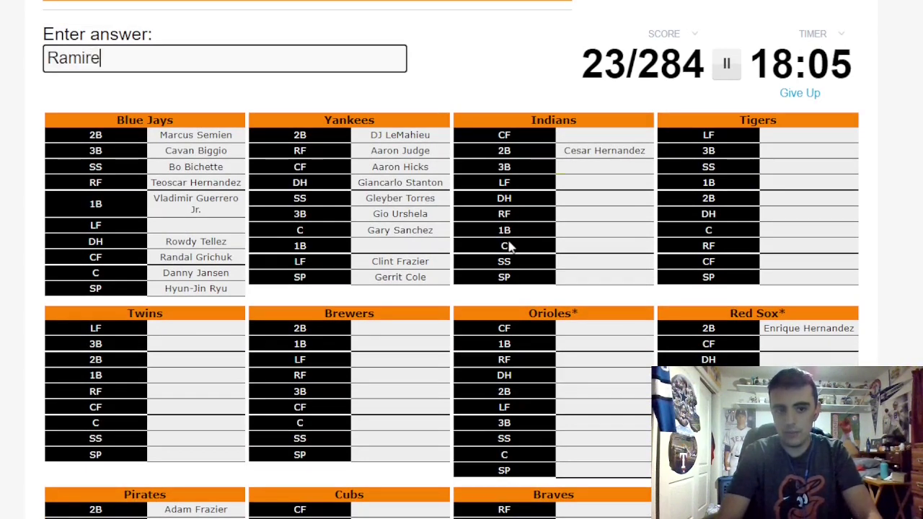
pyautogui.write('z')
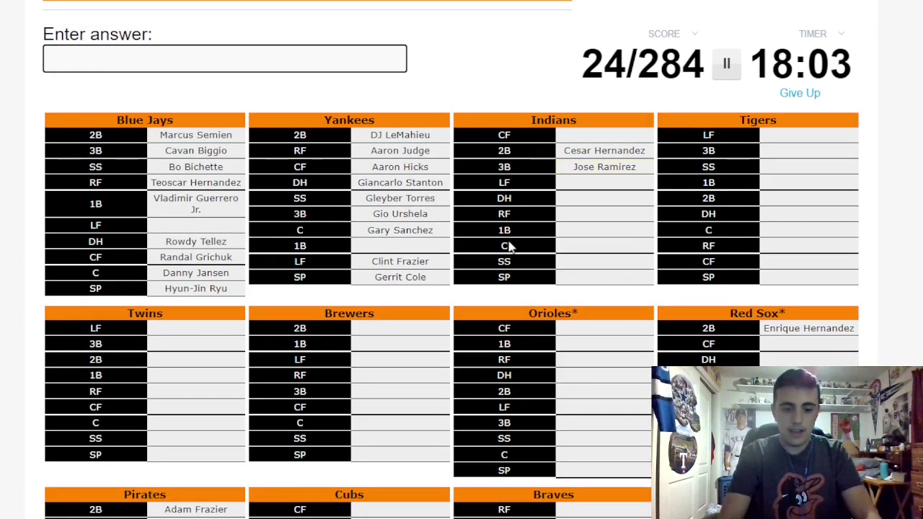
pyautogui.write('Reyes')
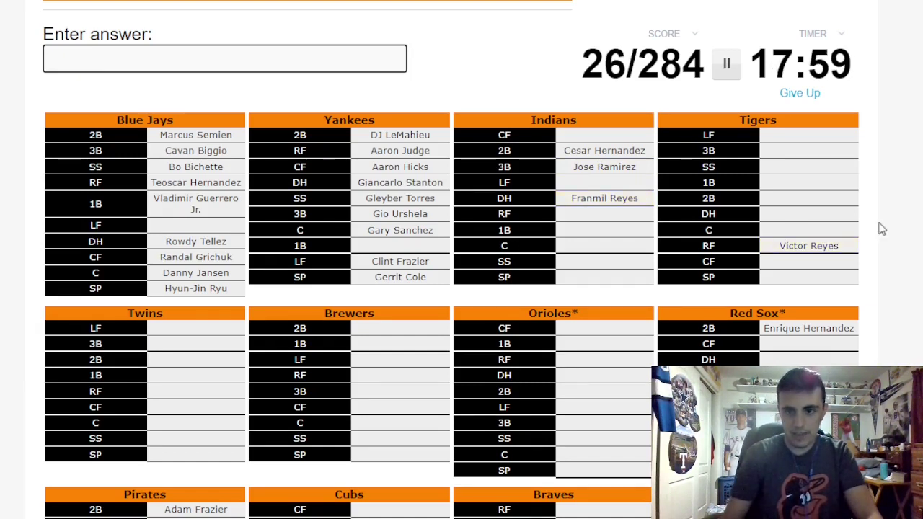
pyautogui.write('antana')
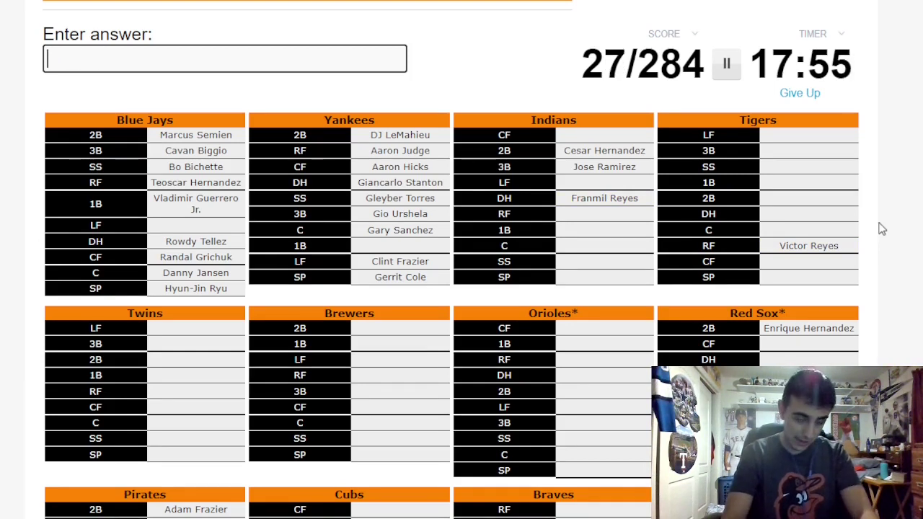
pyautogui.write('to')
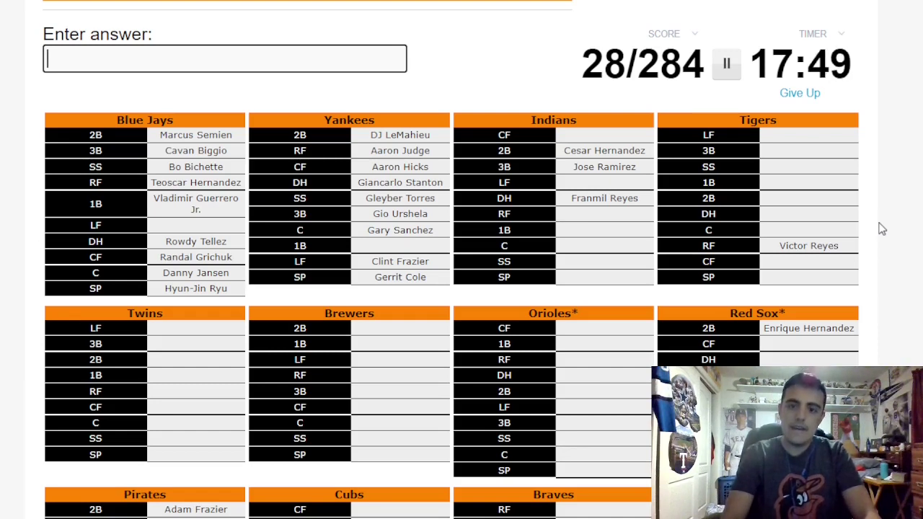
pyautogui.write('Perez')
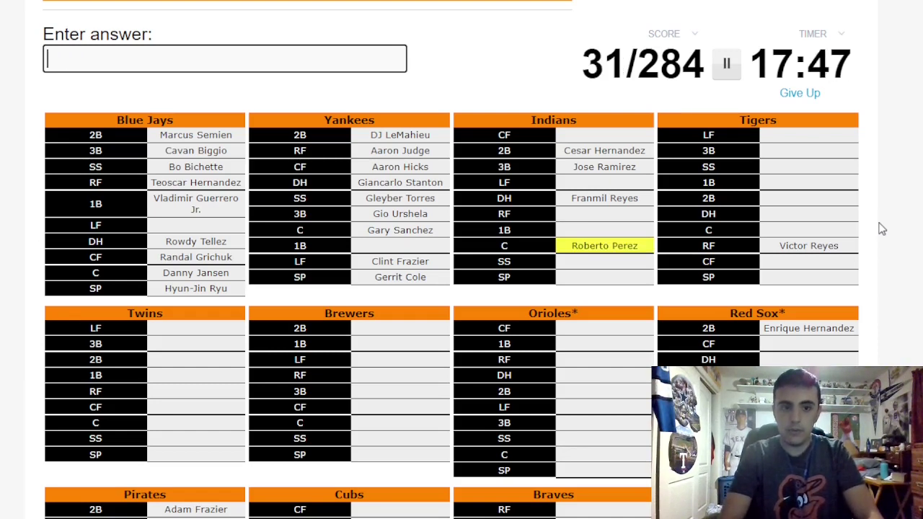
pyautogui.write('Bieber')
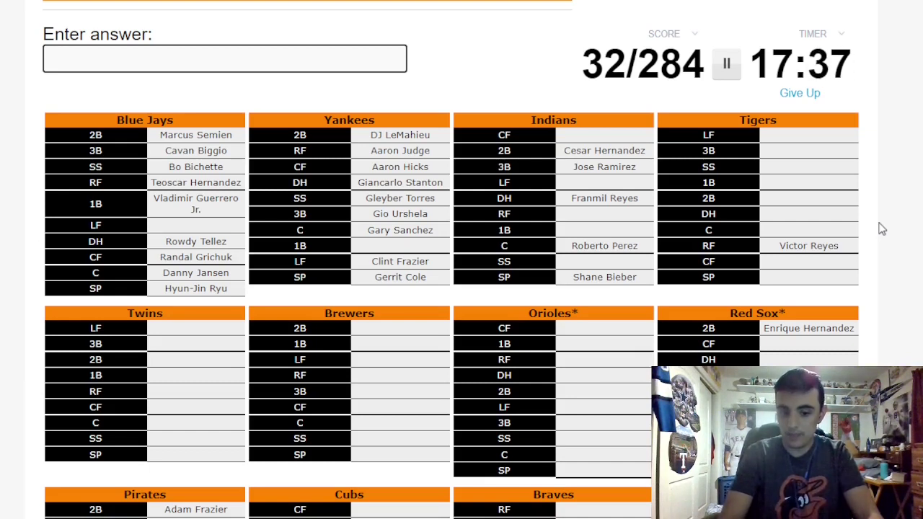
pyautogui.write('Luplow')
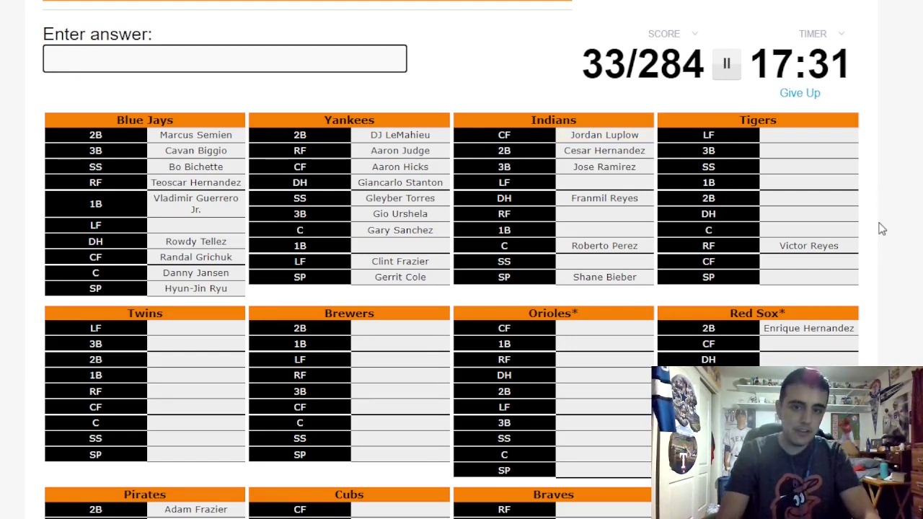
pyautogui.write('Lindor')
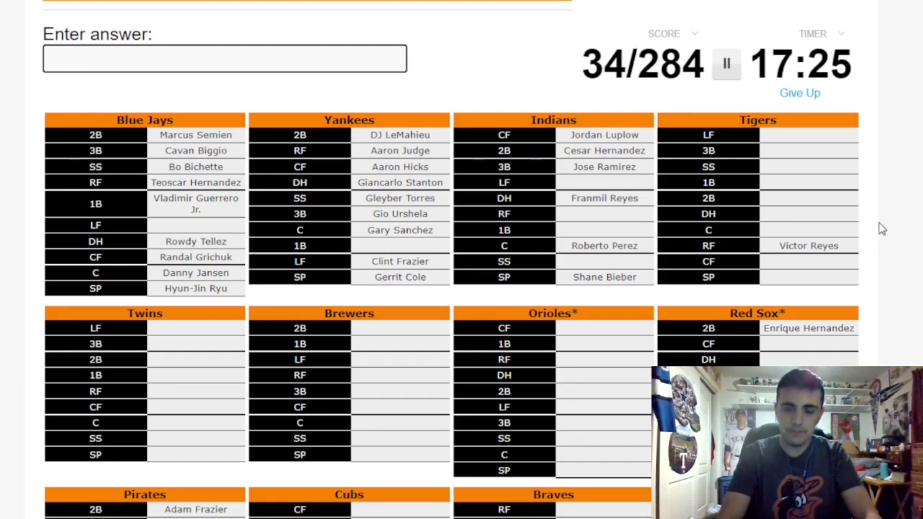
pyautogui.write('Gross')
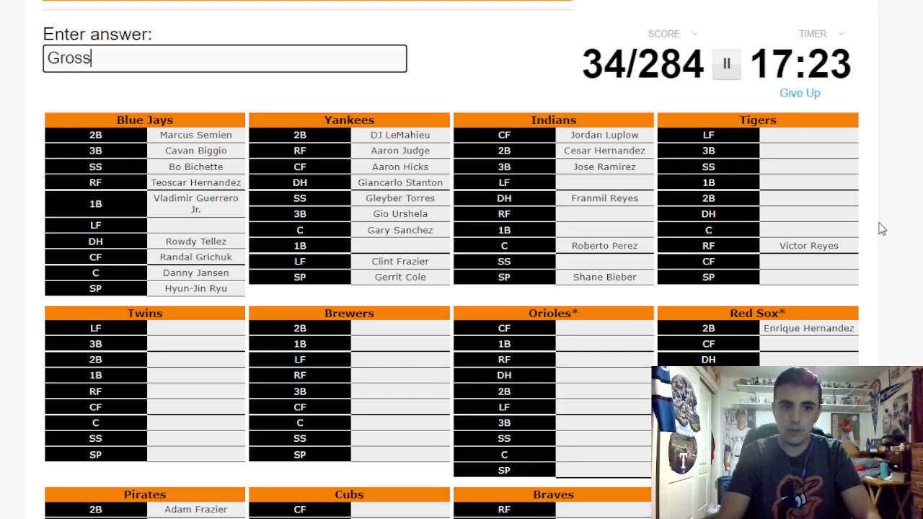
pyautogui.write('mon')
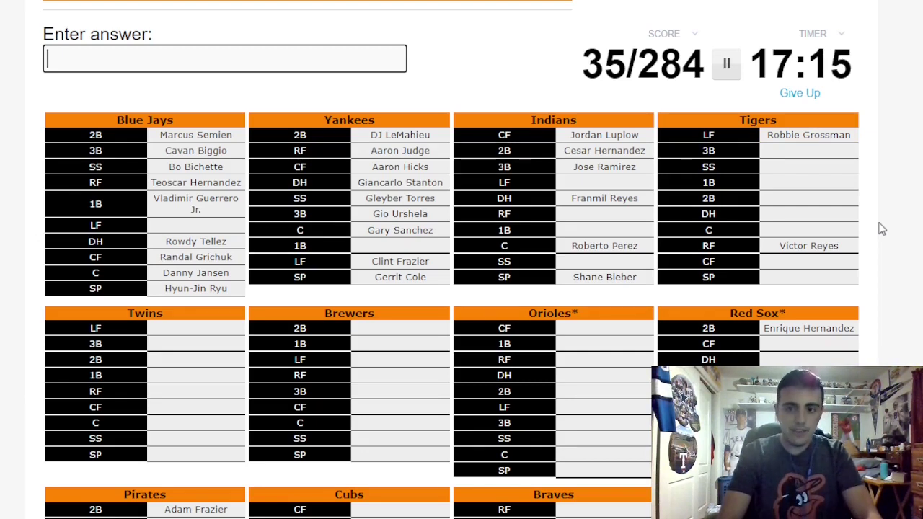
pyautogui.write('Schoop')
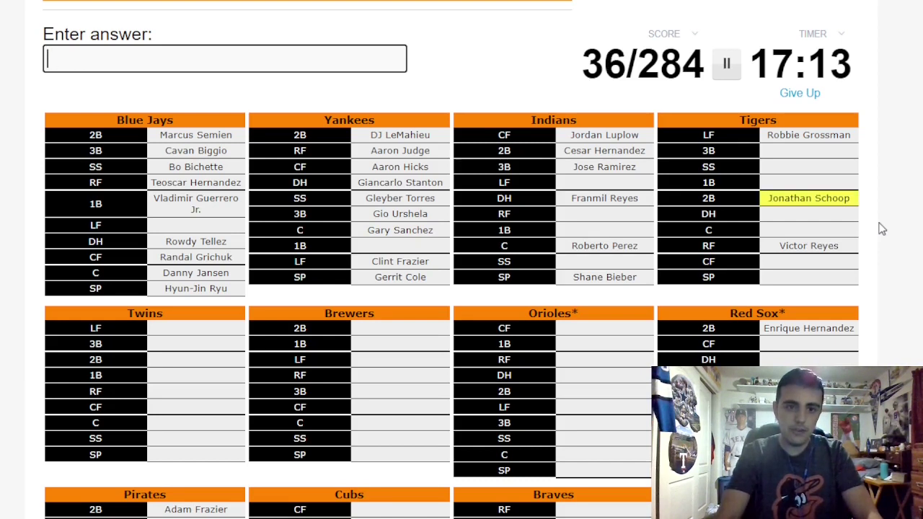
pyautogui.write('Candelario')
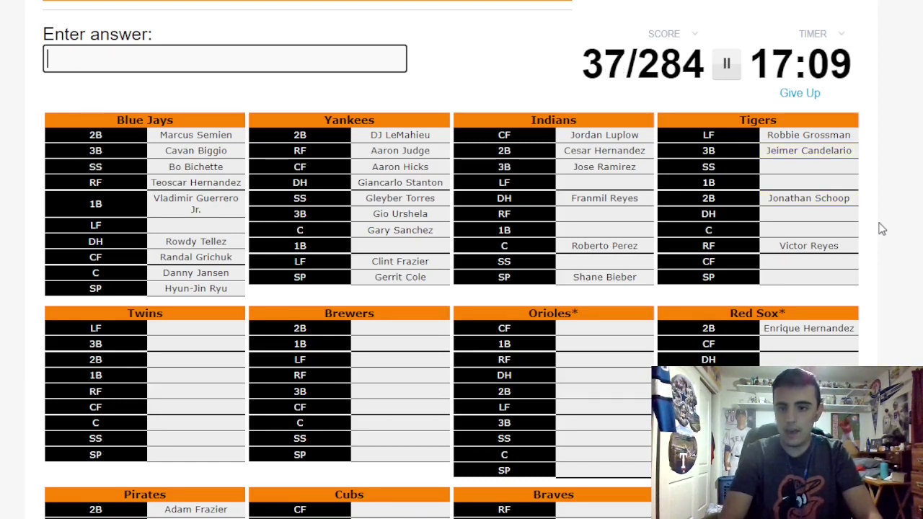
pyautogui.write('Cron')
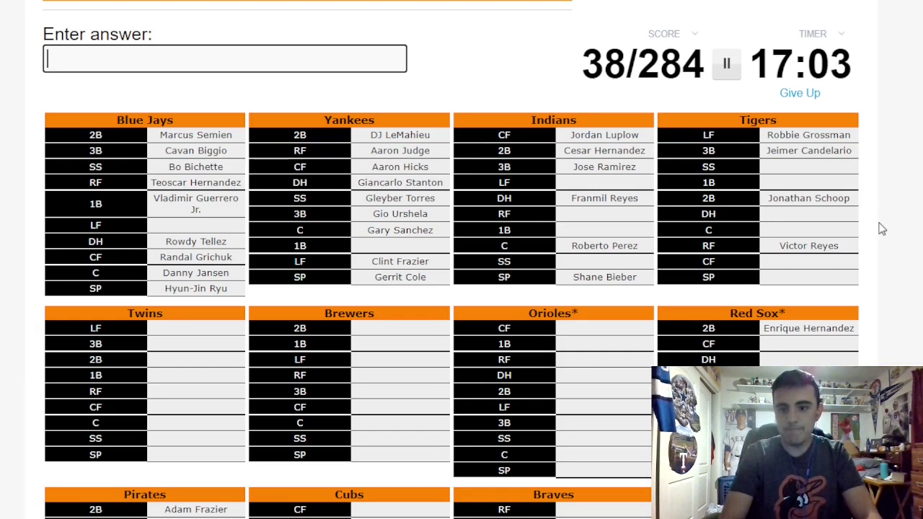
pyautogui.write('Cabrera')
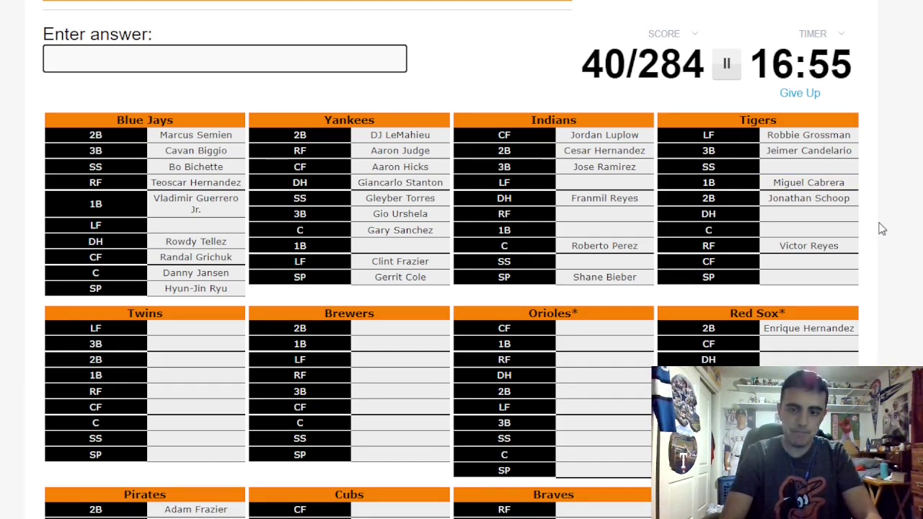
pyautogui.write('Boyd')
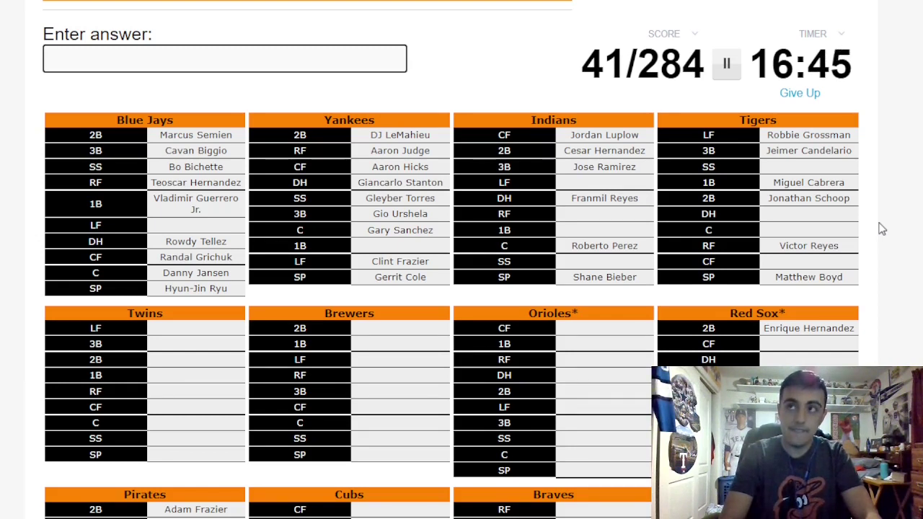
pyautogui.write('ones')
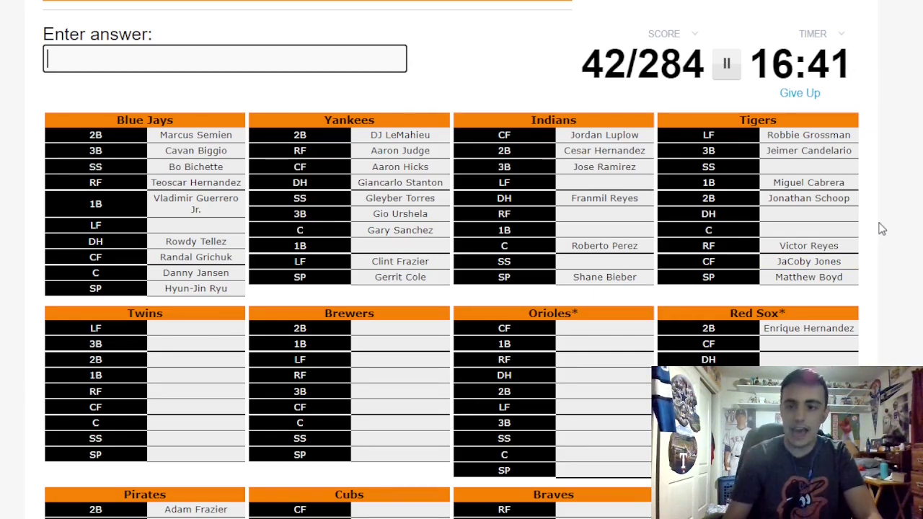
pyautogui.scroll(-1, 887, 223)
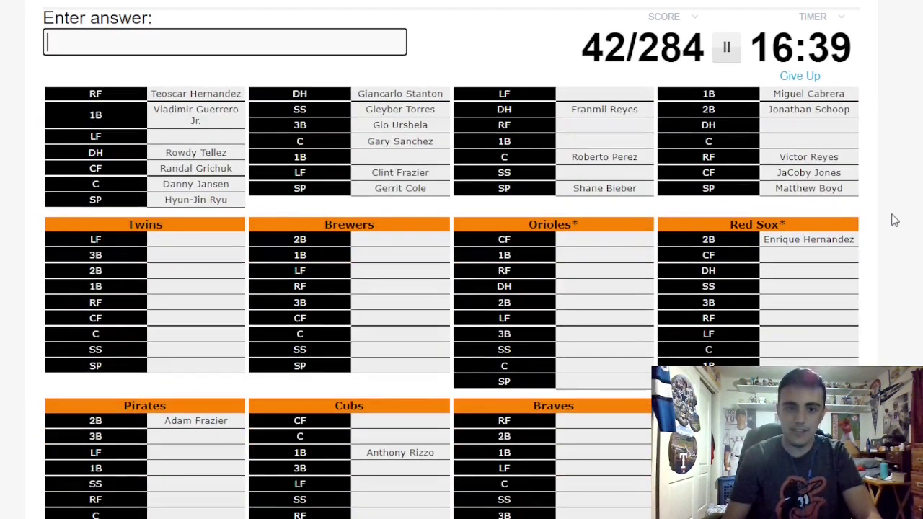
pyautogui.scroll(-1, 892, 219)
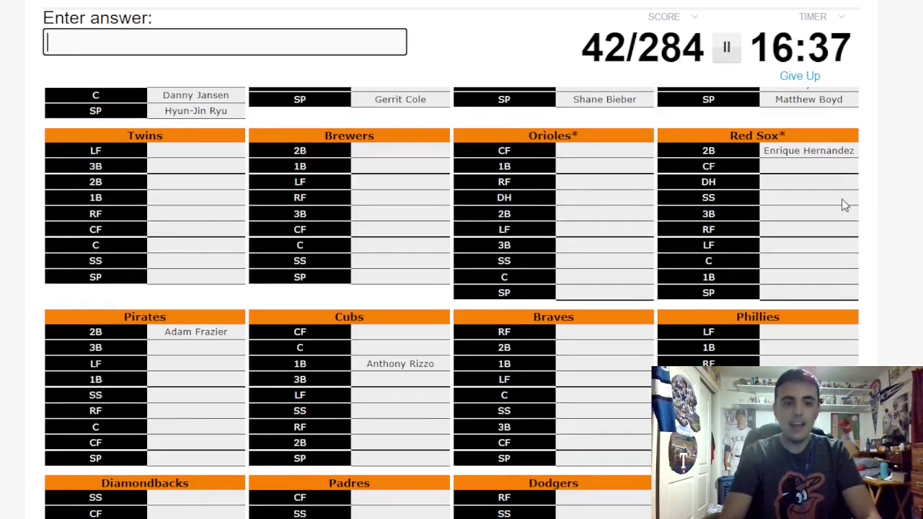
pyautogui.write('Donaldson')
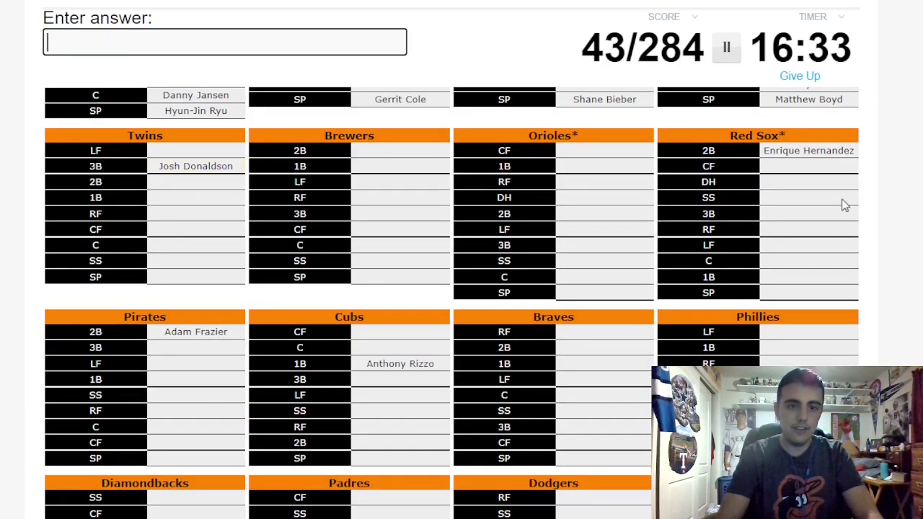
pyautogui.write('Sano')
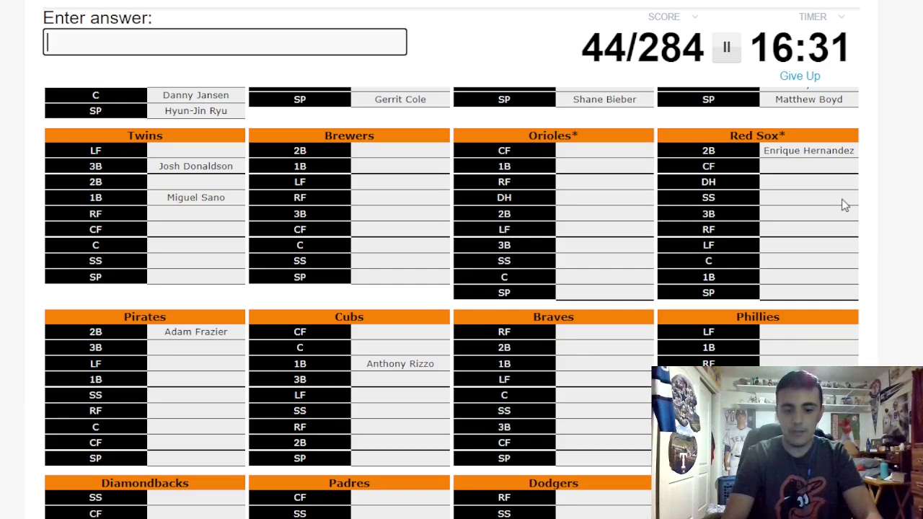
pyautogui.write('Polanco')
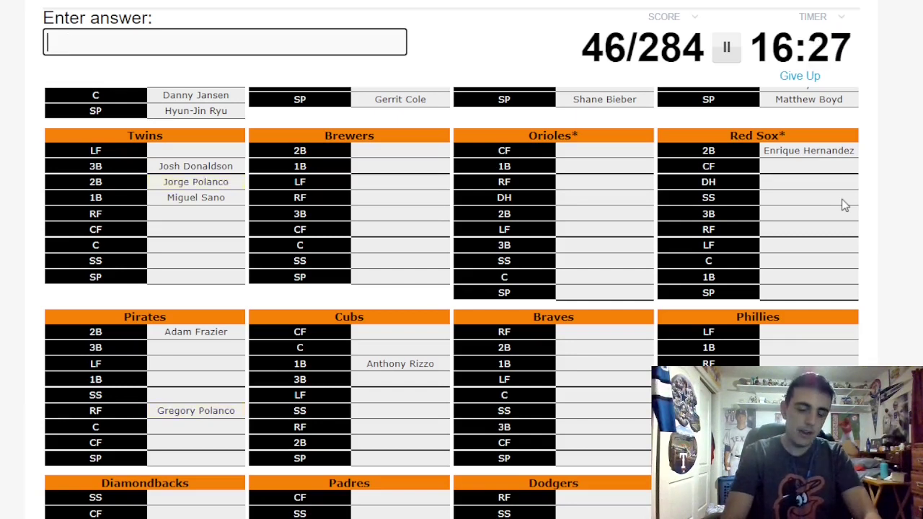
pyautogui.write('Kepler')
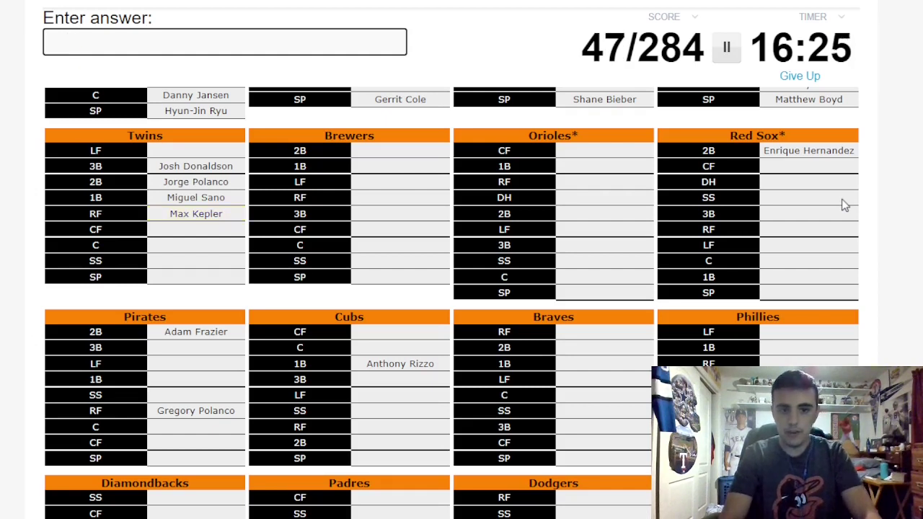
pyautogui.write('Buxton')
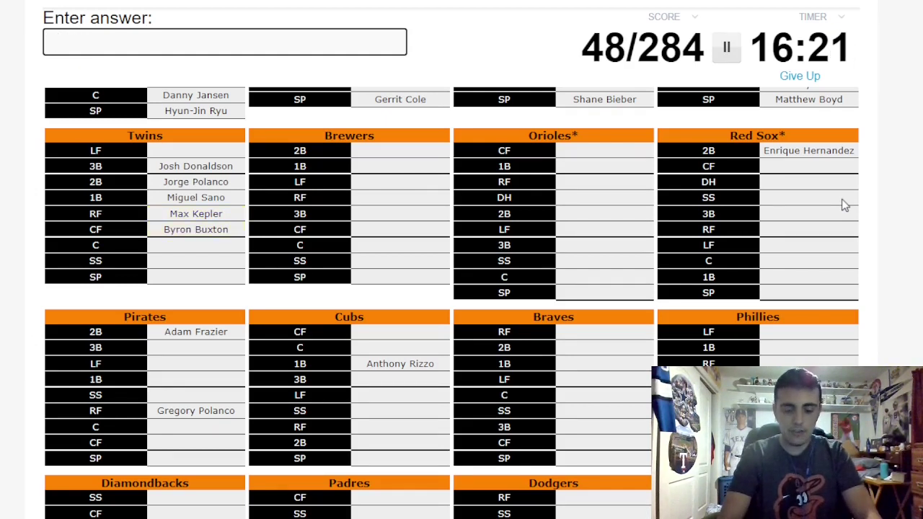
pyautogui.write('Garver')
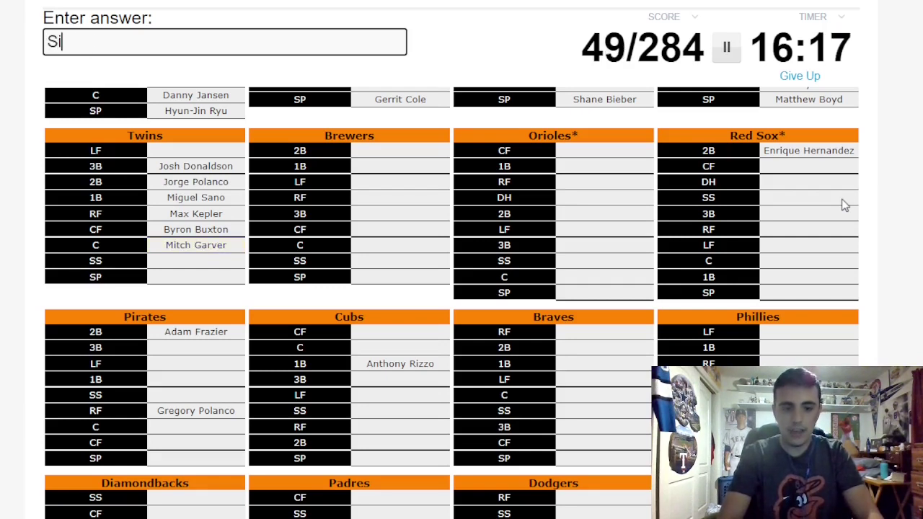
pyautogui.write('mmons')
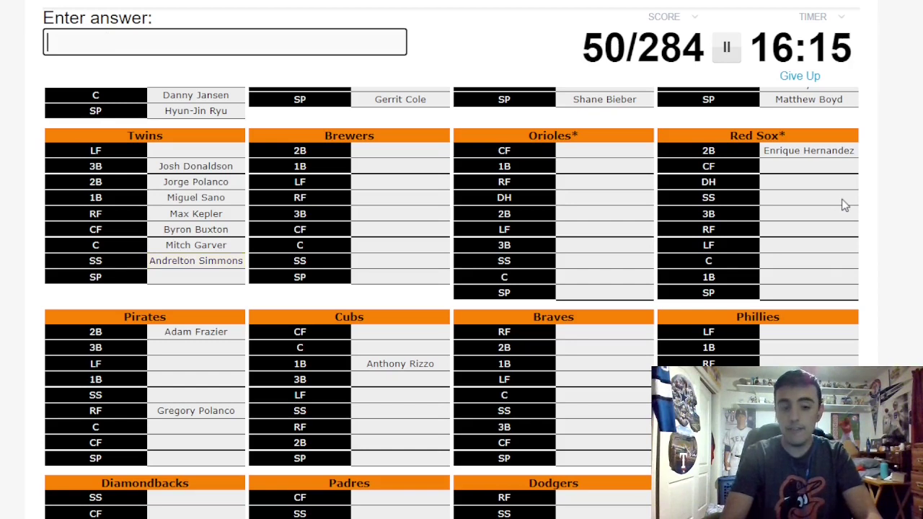
pyautogui.write('Maeda')
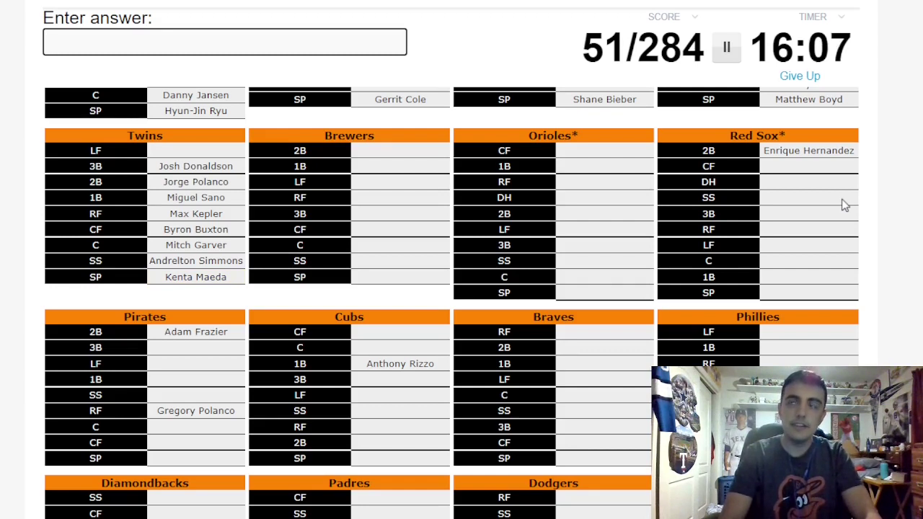
pyautogui.write('A')
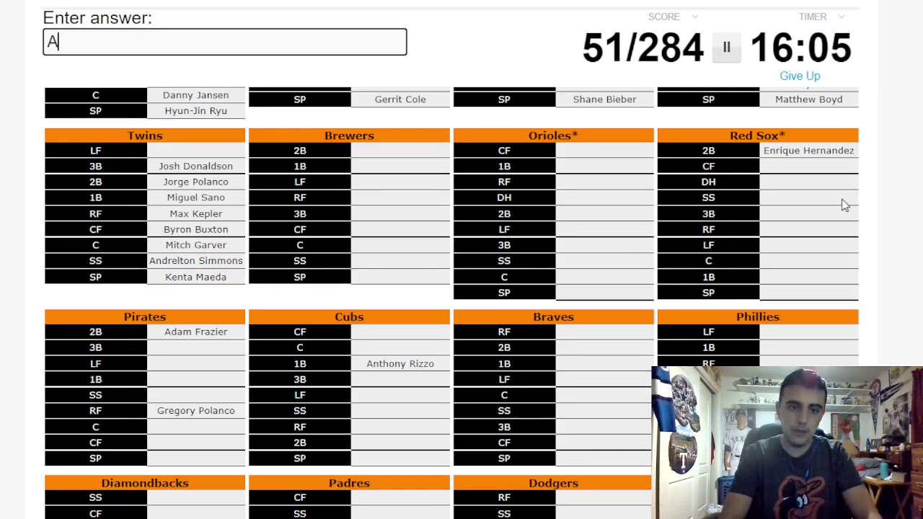
pyautogui.write('rraez')
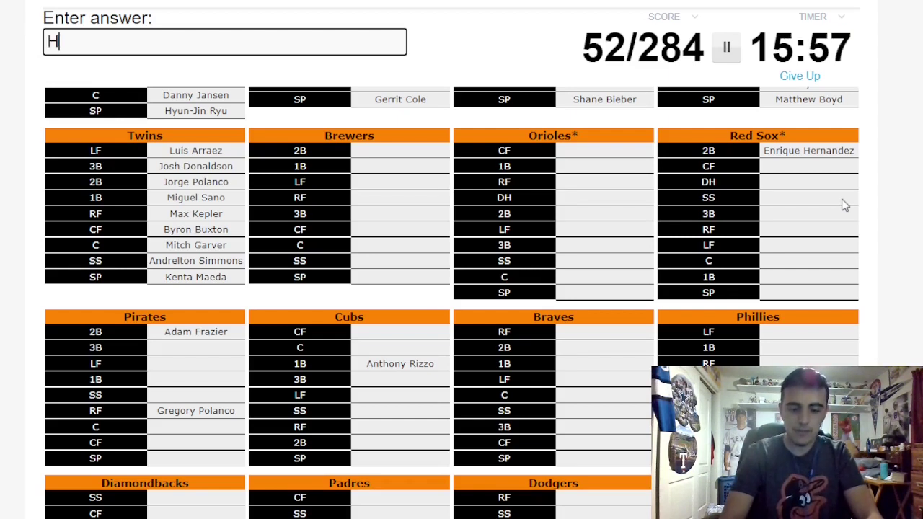
pyautogui.write('iura')
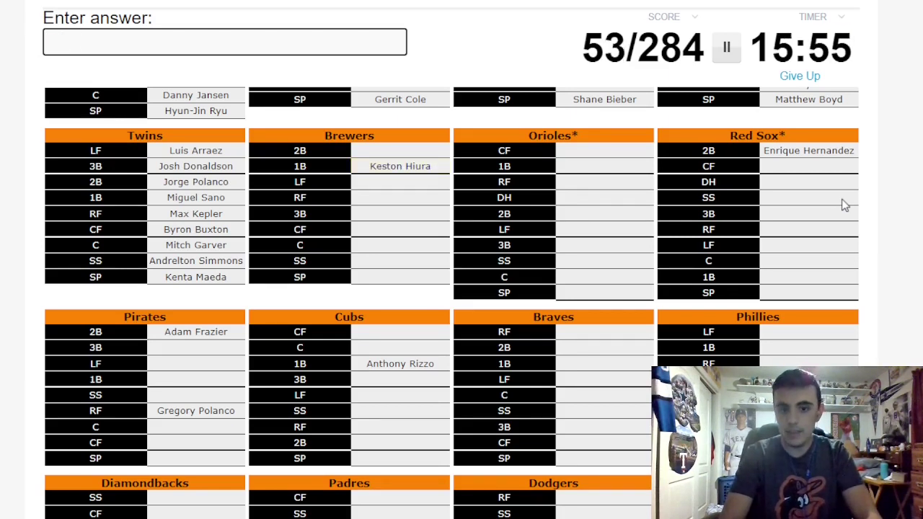
pyautogui.write('haw')
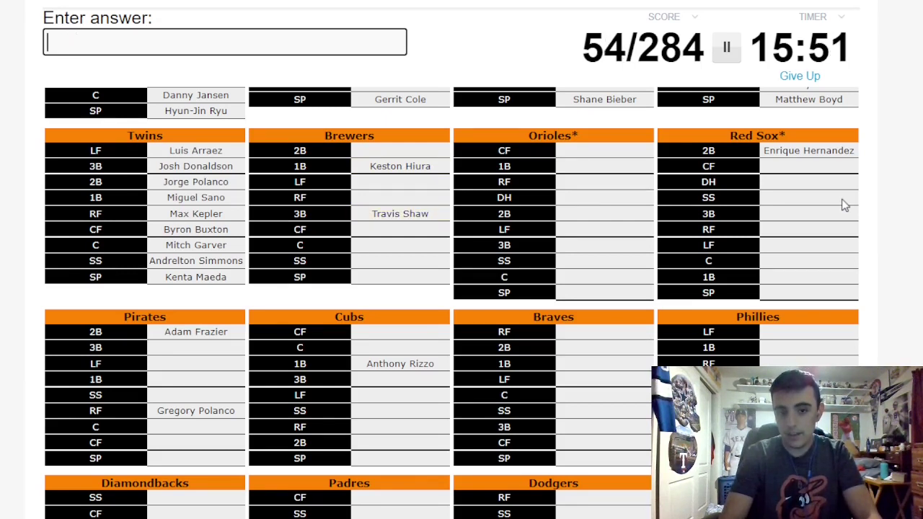
pyautogui.write('Wong')
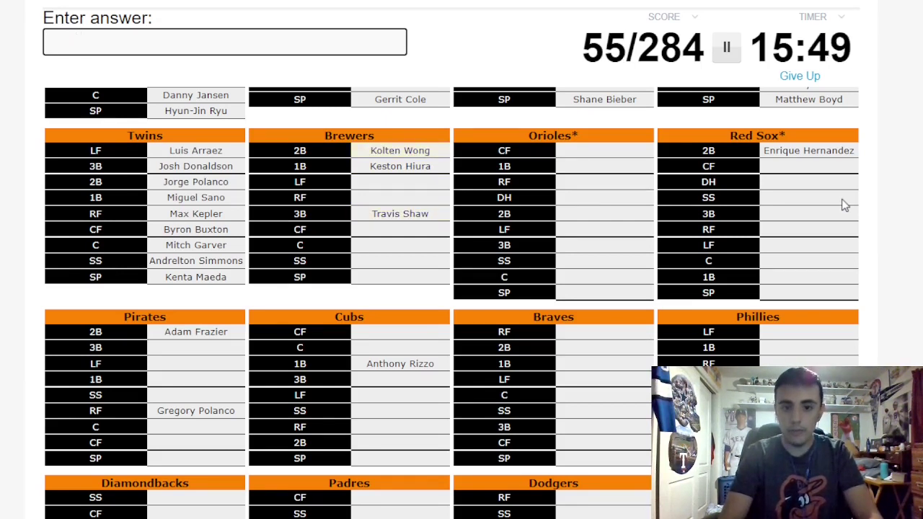
pyautogui.write('Yelich')
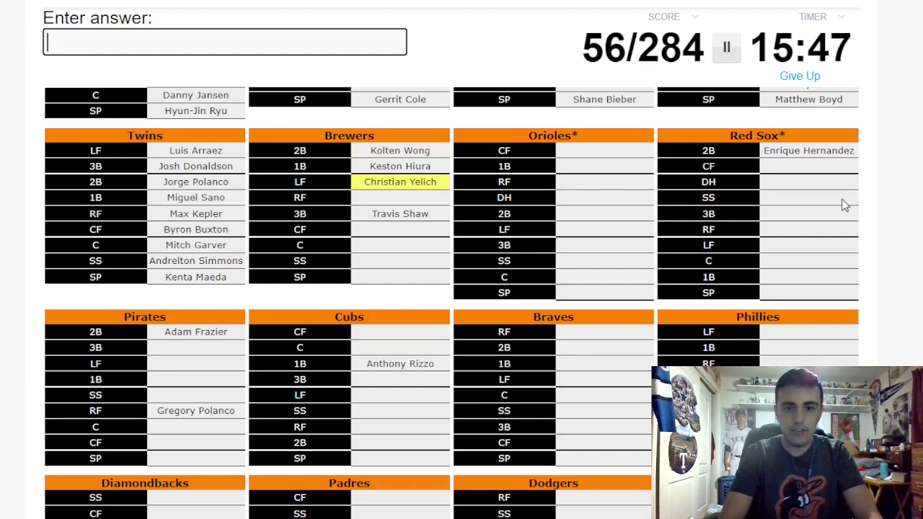
pyautogui.write('Cain')
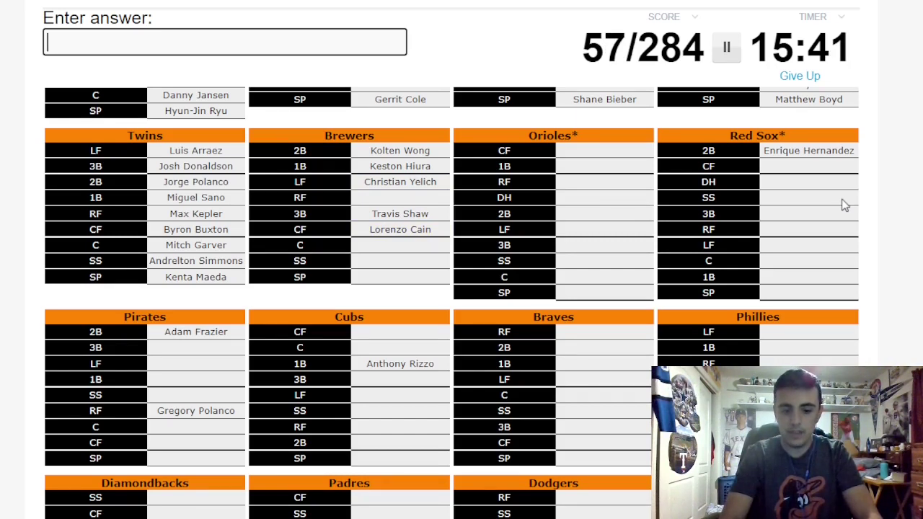
pyautogui.write('Barnhart')
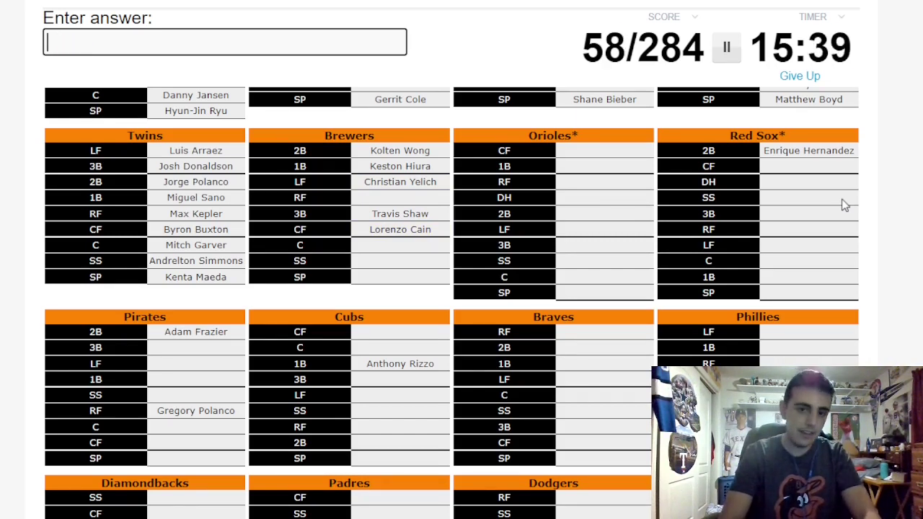
pyautogui.write('Narvaez')
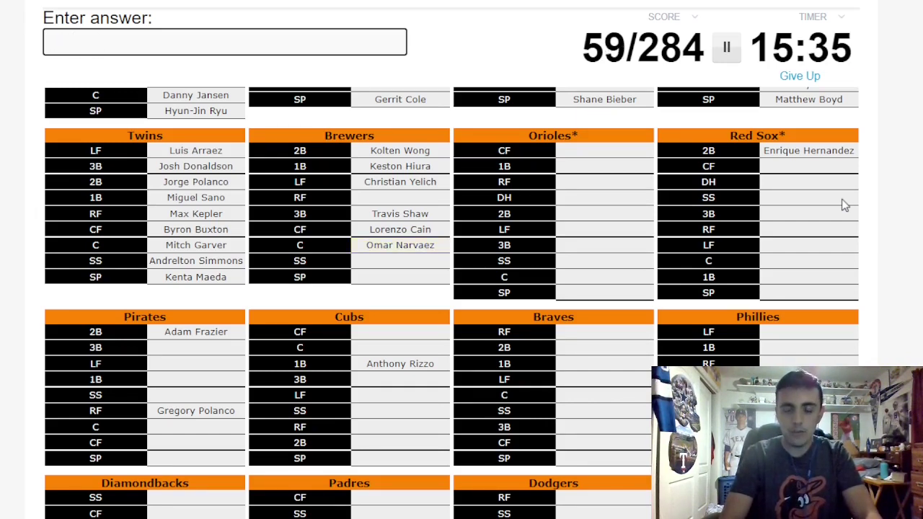
pyautogui.write('voglebach')
# Step: Enter Hiura, Shaw, Wong, Yelich, Cain, Narvaez and Woodruff, erasing the wrong Voglebach guess
pyautogui.press('BackSpace')
pyautogui.press('BackSpace')
pyautogui.press('BackSpace')
pyautogui.press('BackSpace')
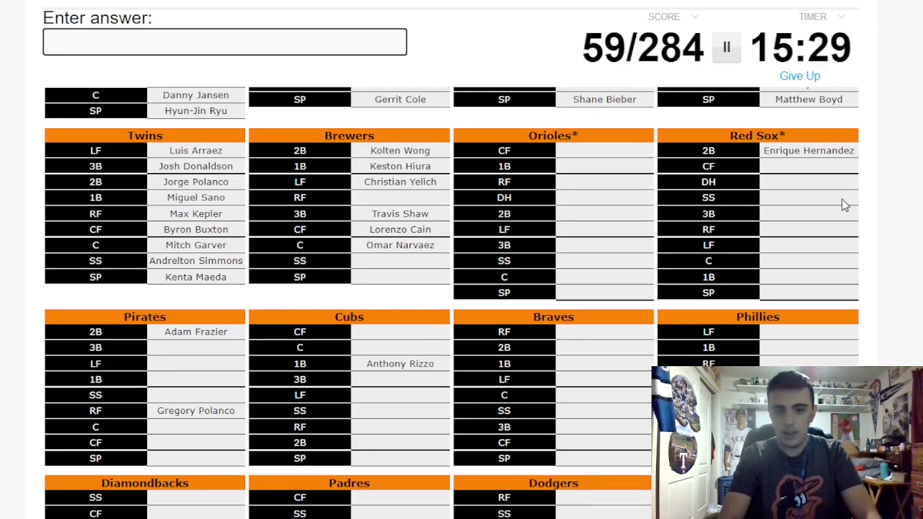
pyautogui.write('Weoodruff')
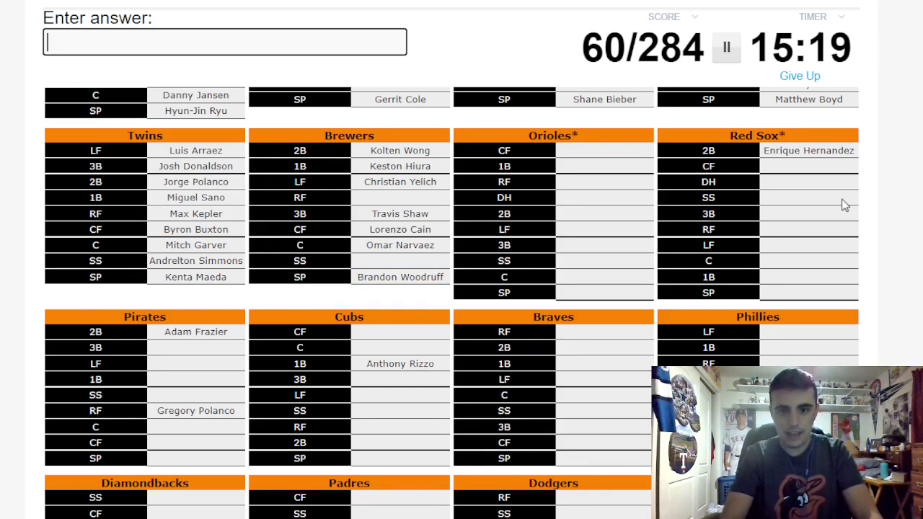
pyautogui.write('Mullins')
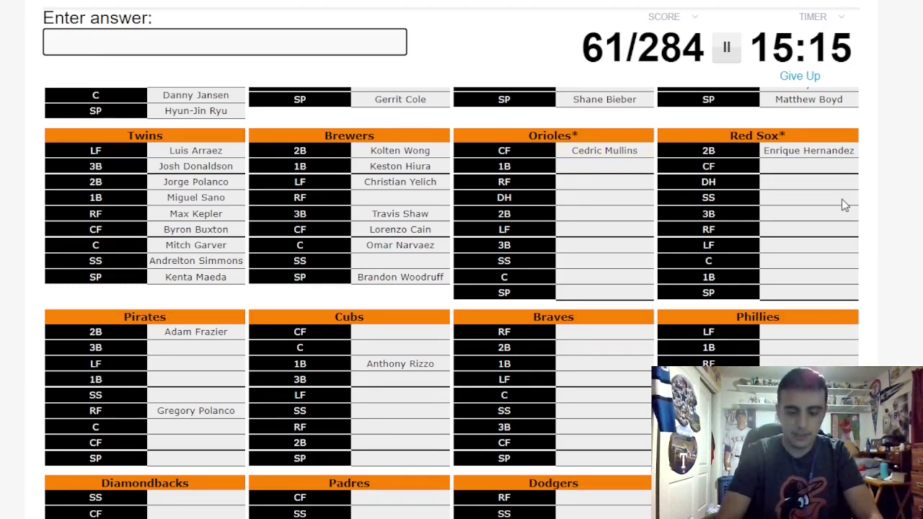
pyautogui.write('Mountcastle')
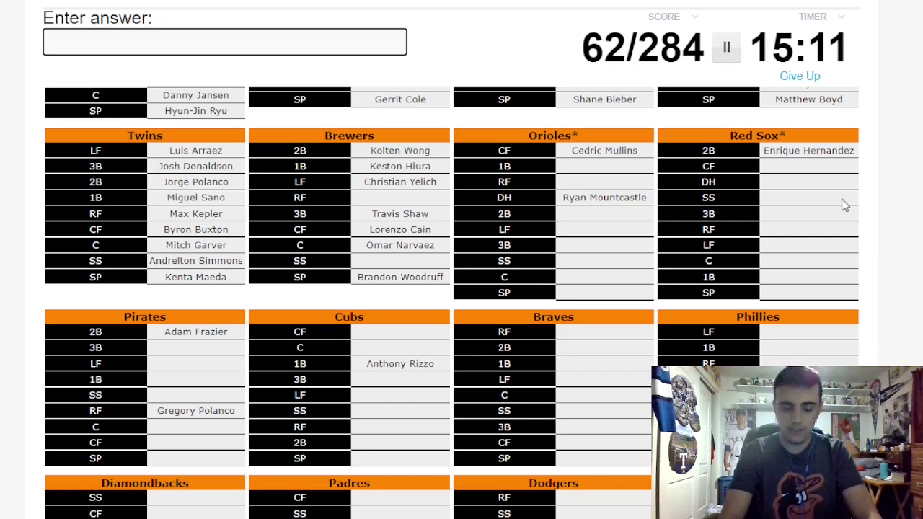
pyautogui.write('Mancini')
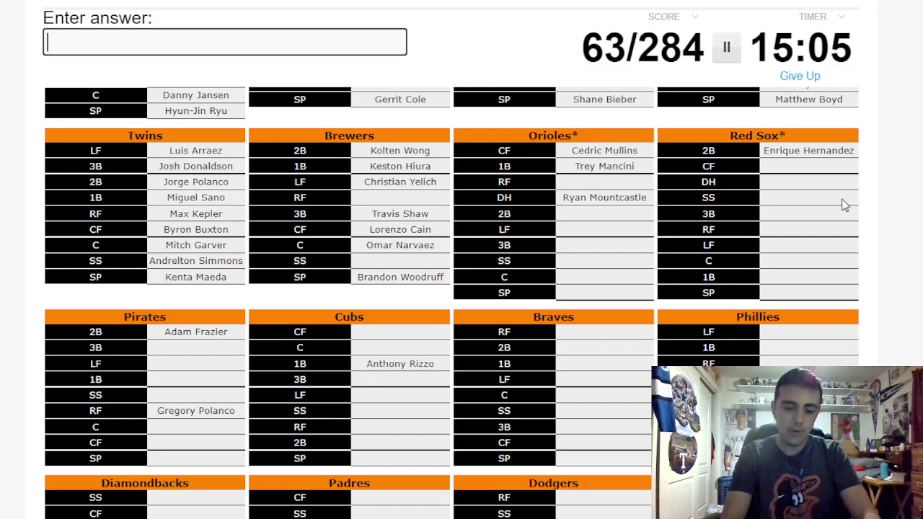
pyautogui.write('Sant')
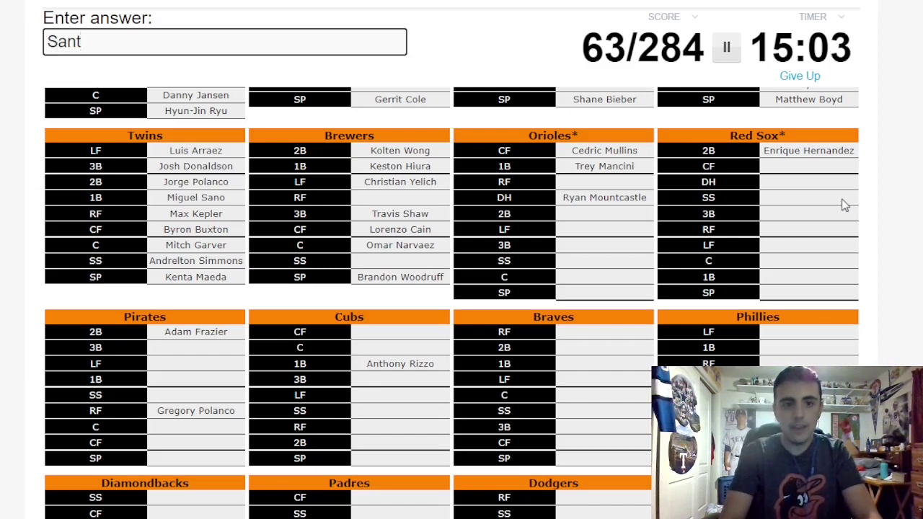
pyautogui.write('ander')
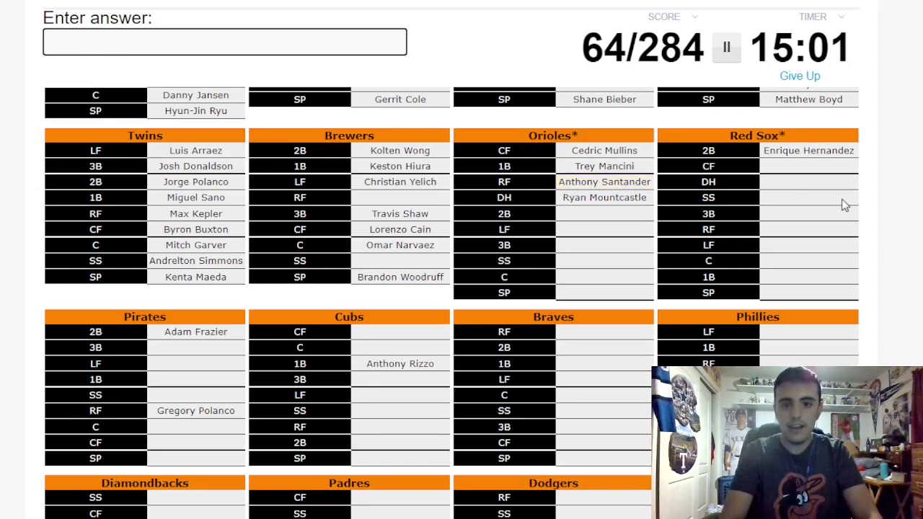
pyautogui.write('Ruiz')
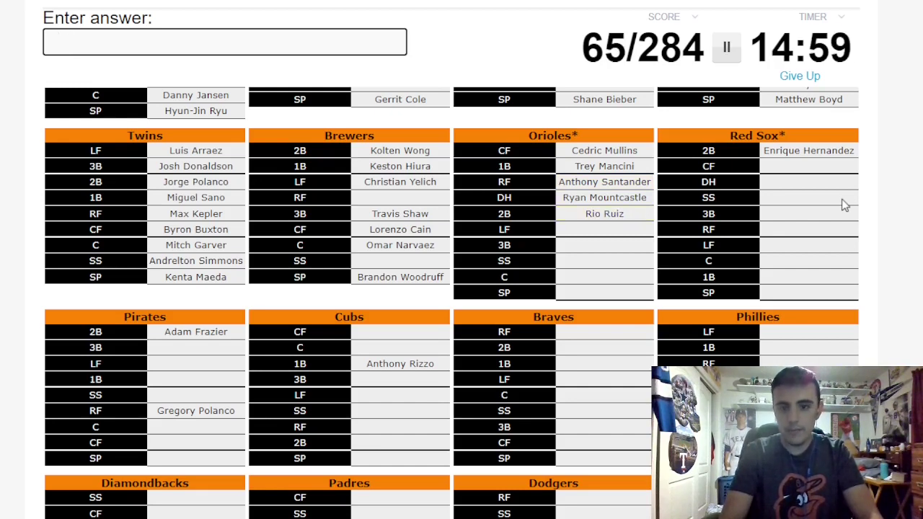
pyautogui.write('Means')
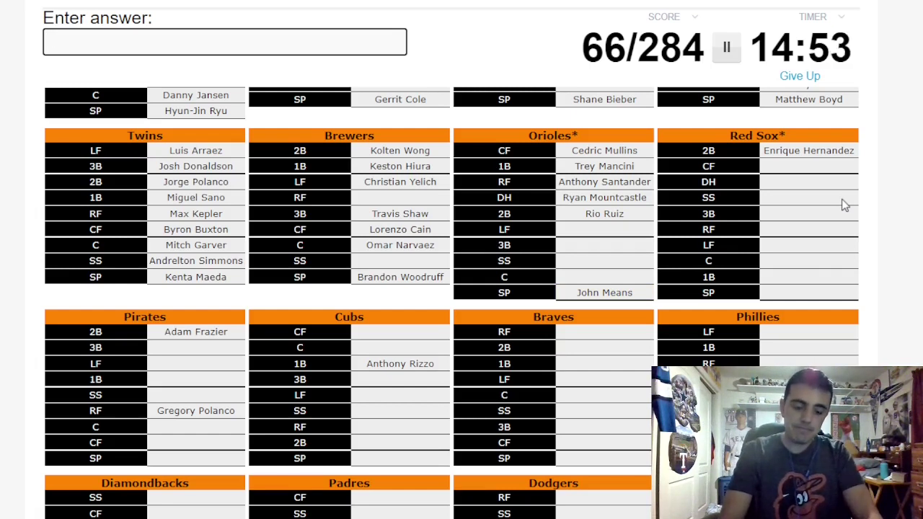
pyautogui.write('Franco')
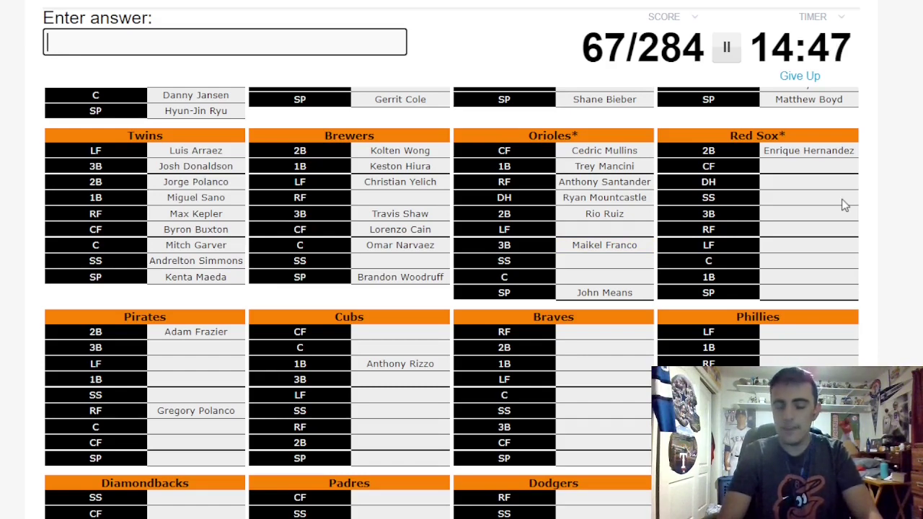
pyautogui.write('Rikckell')
# Step: Enter Mullins, Mancini, Ruiz, Franco and Means for the Orioles, fixing misspelled guesses
pyautogui.press('BackSpace')
pyautogui.press('BackSpace')
pyautogui.press('BackSpace')
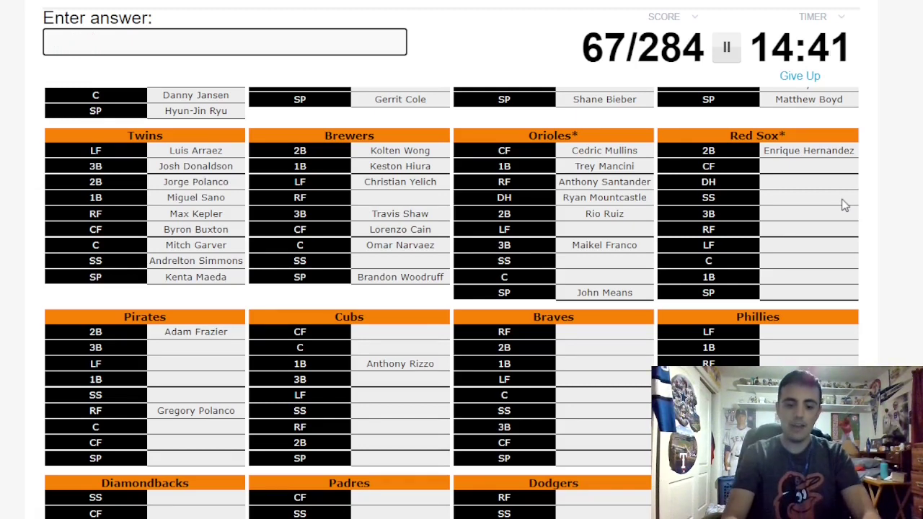
pyautogui.write('Bene')
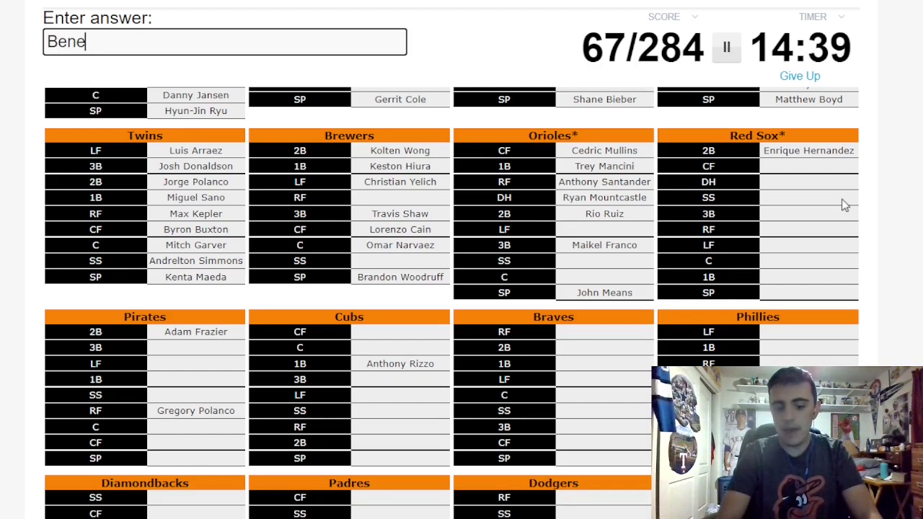
pyautogui.write('nten')
pyautogui.press('BackSpace')
pyautogui.press('BackSpace')
pyautogui.press('BackSpace')
pyautogui.press('BackSpace')
pyautogui.press('BackSpace')
pyautogui.write('intend')
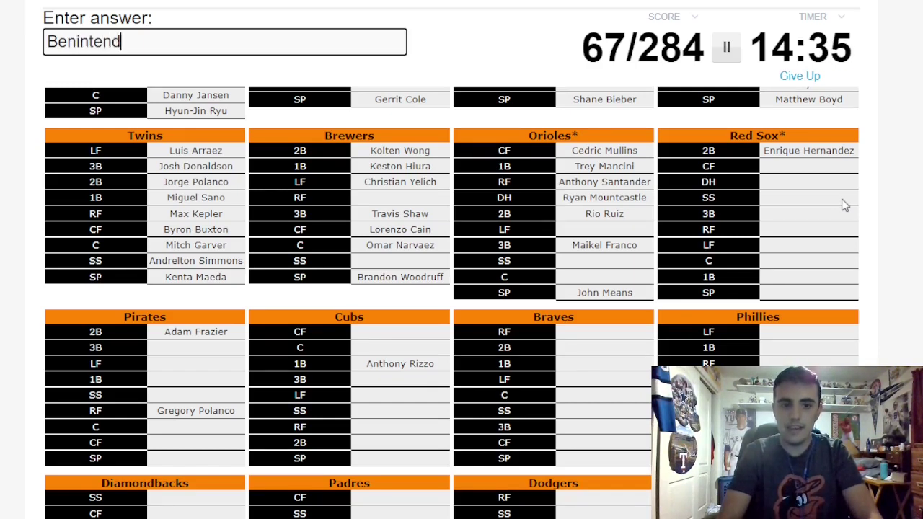
pyautogui.write('i')
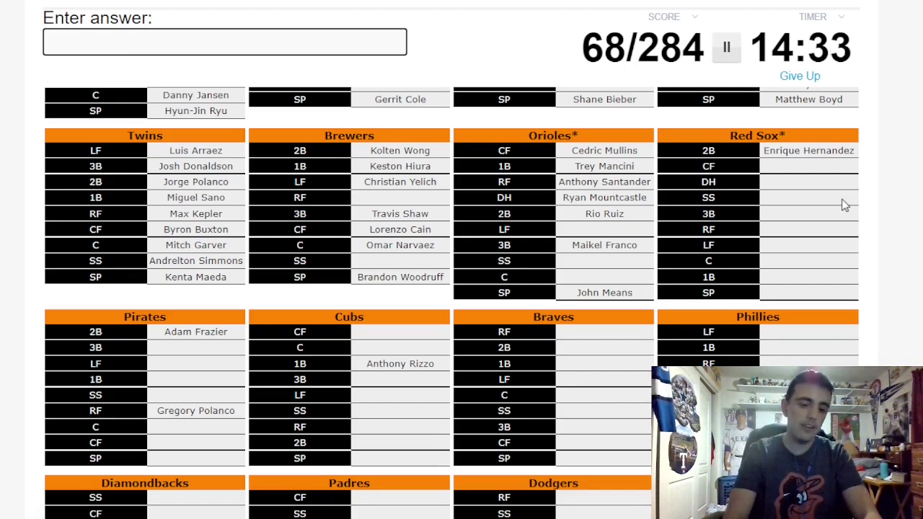
pyautogui.write('Verdugo')
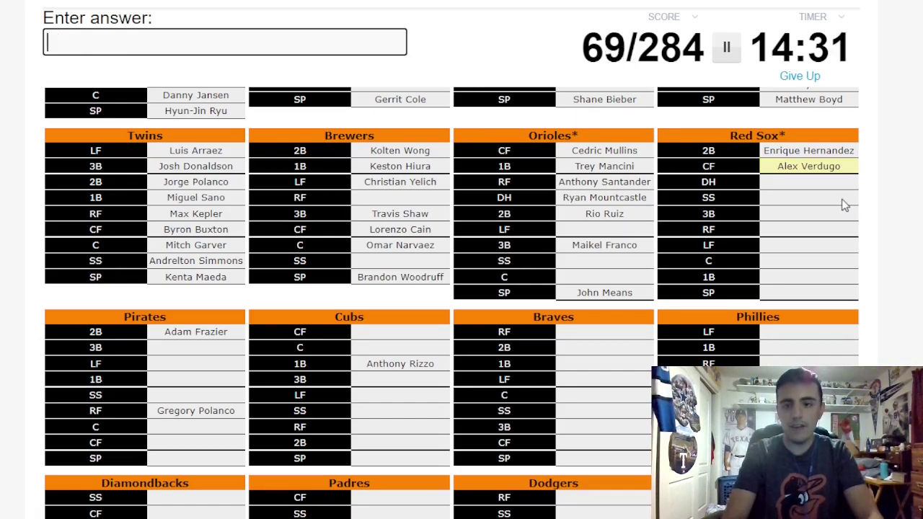
pyautogui.write('Mar')
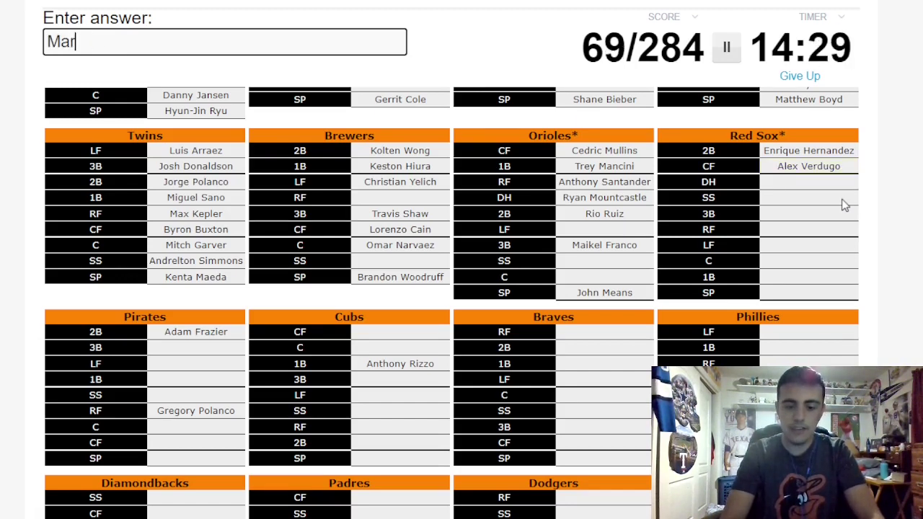
pyautogui.write('tinez')
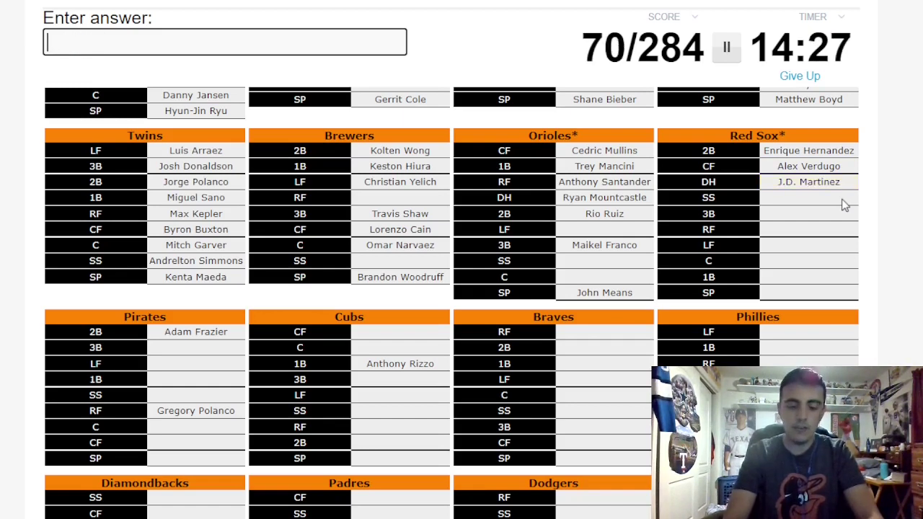
pyautogui.write('Bogaerts')
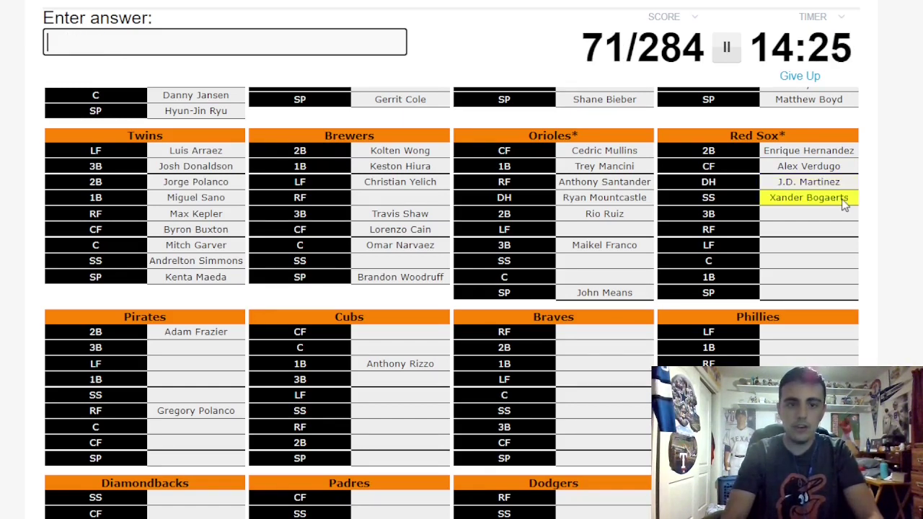
pyautogui.write('Devers')
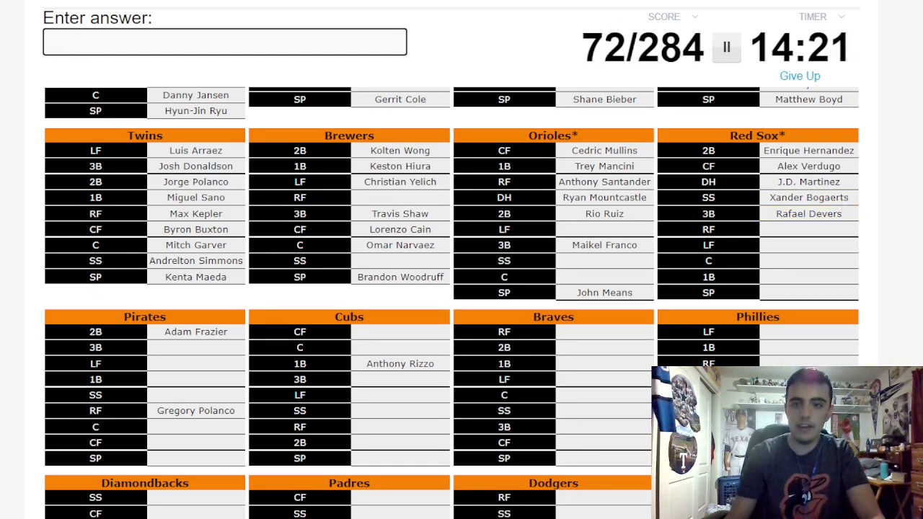
pyautogui.write('Renfroe')
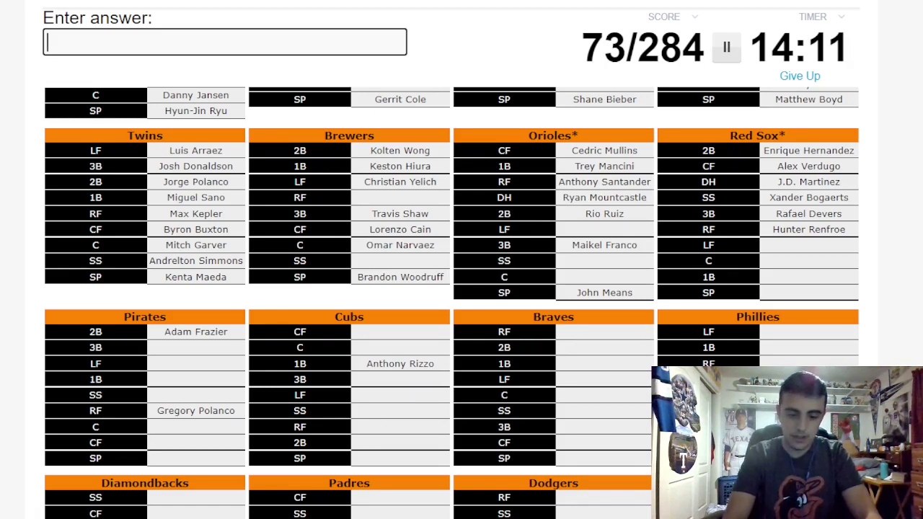
pyautogui.write('Vaz')
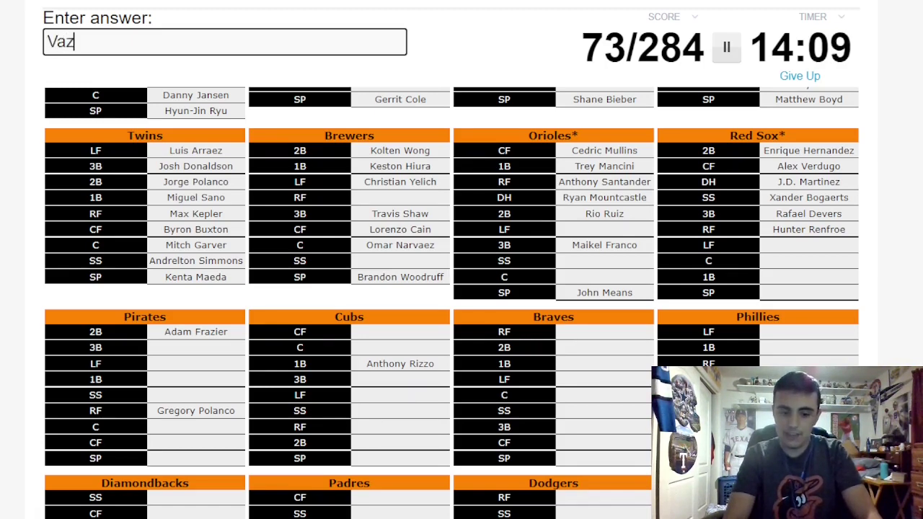
pyautogui.write('que')
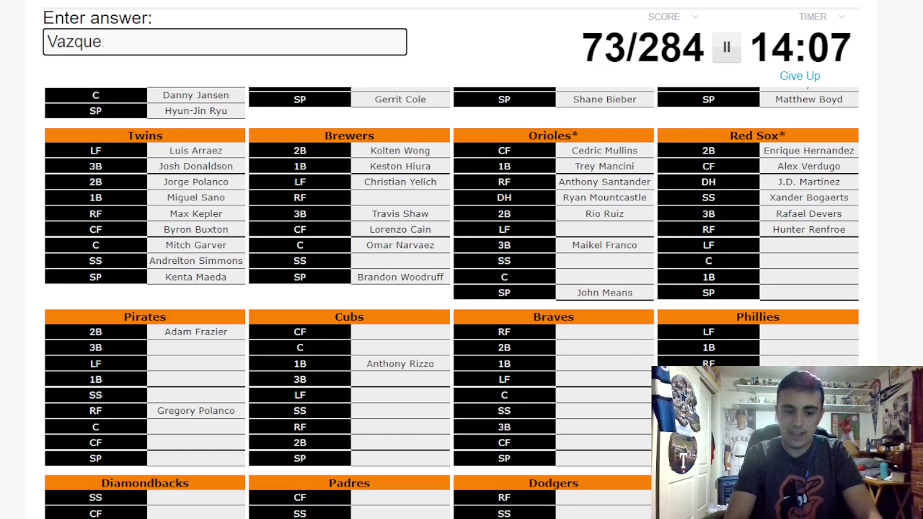
pyautogui.write('zSale')
# Step: Enter Vazquez, Eovaldi and Dalbec for the Red Sox, clearing unaccepted guesses
pyautogui.press('BackSpace')
pyautogui.press('BackSpace')
pyautogui.press('BackSpace')
pyautogui.write('Eo')
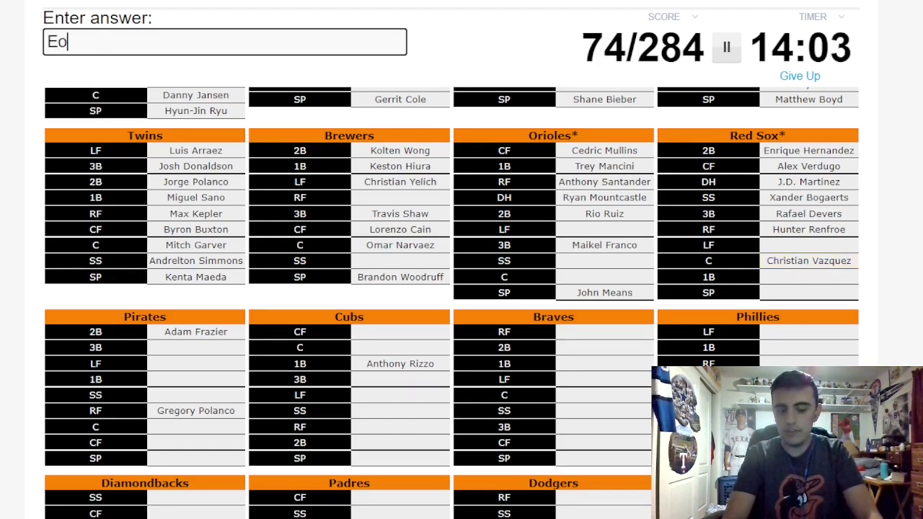
pyautogui.write('valdi')
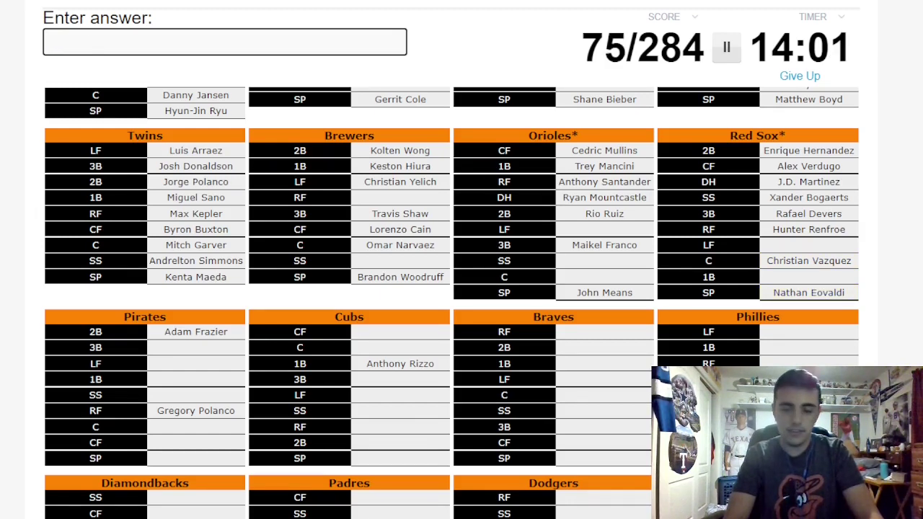
pyautogui.write('Rodriguez')
pyautogui.press('BackSpace')
pyautogui.press('BackSpace')
pyautogui.press('BackSpace')
pyautogui.press('BackSpace')
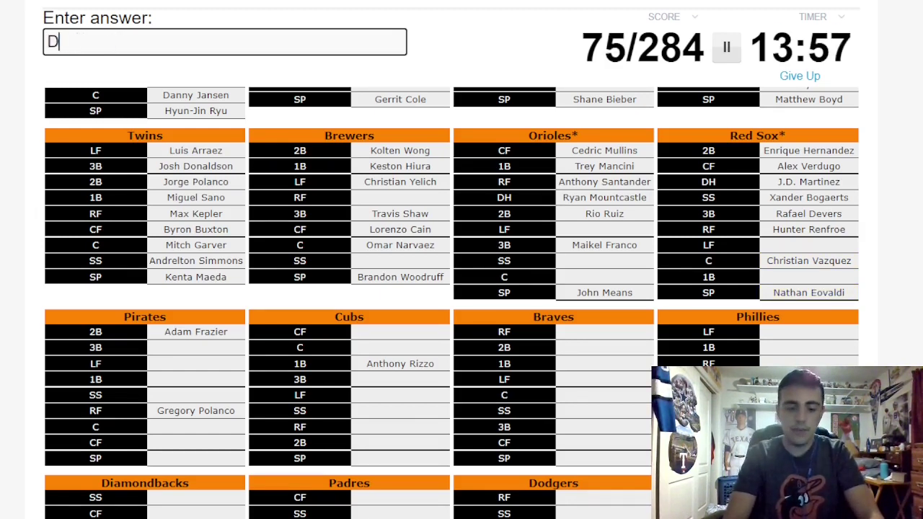
pyautogui.write('albec')
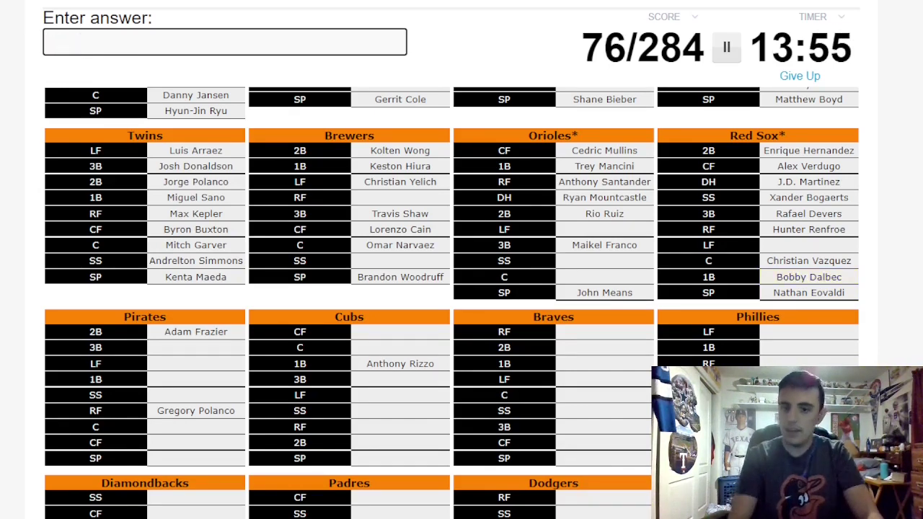
pyautogui.scroll(-1, 461, 289)
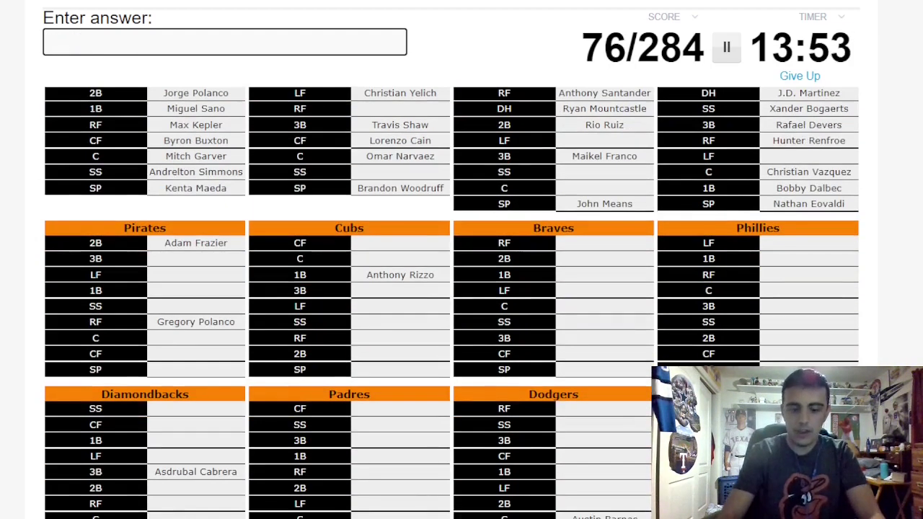
pyautogui.write('Moreland')
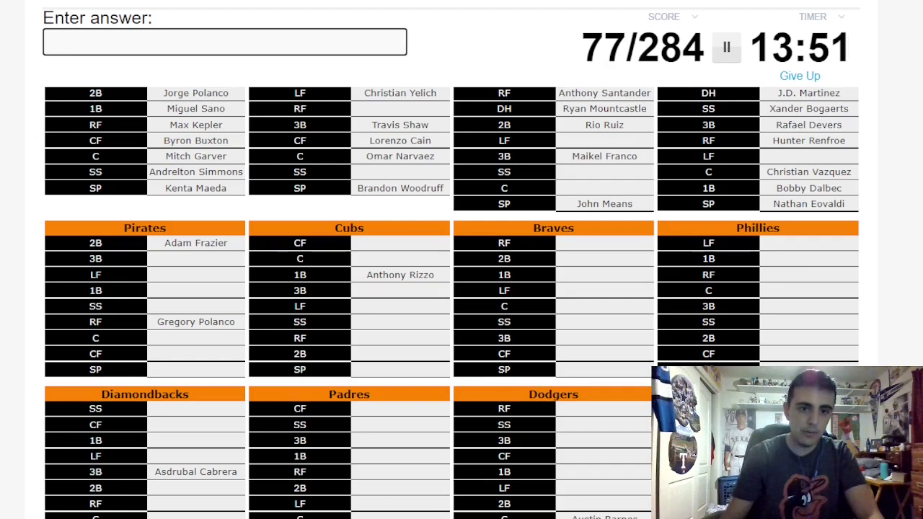
pyautogui.scroll(-1, 462, 288)
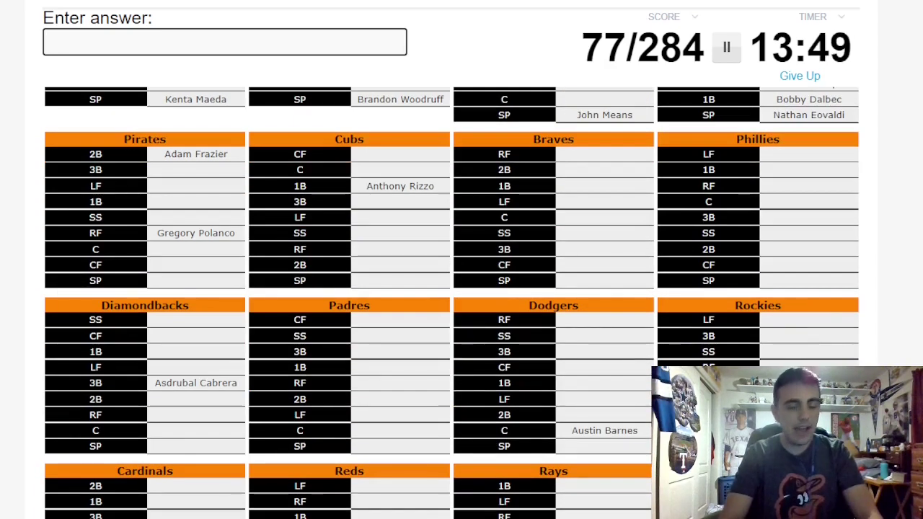
pyautogui.write('Hayes')
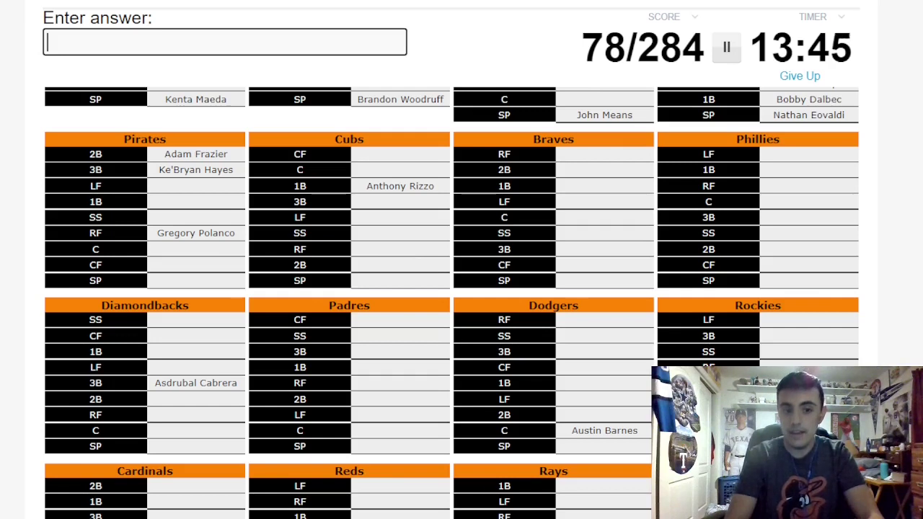
pyautogui.write('Reylds')
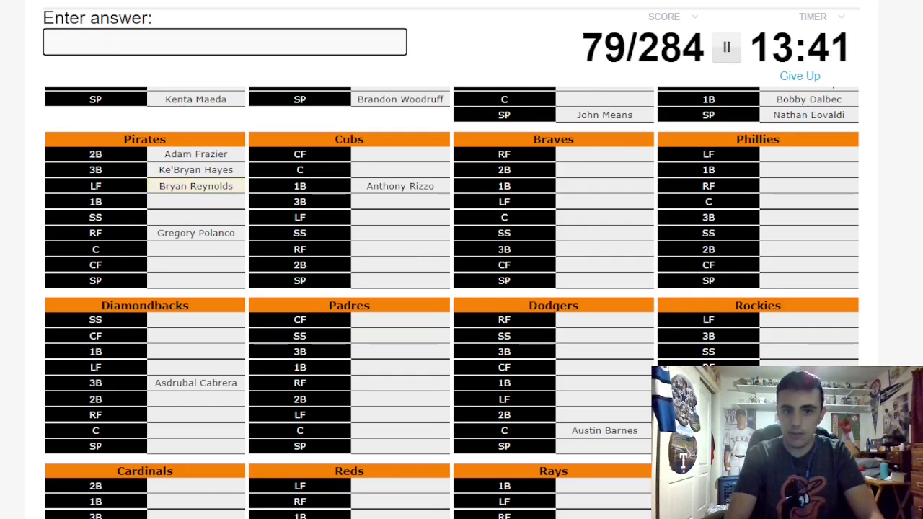
pyautogui.write('Moran')
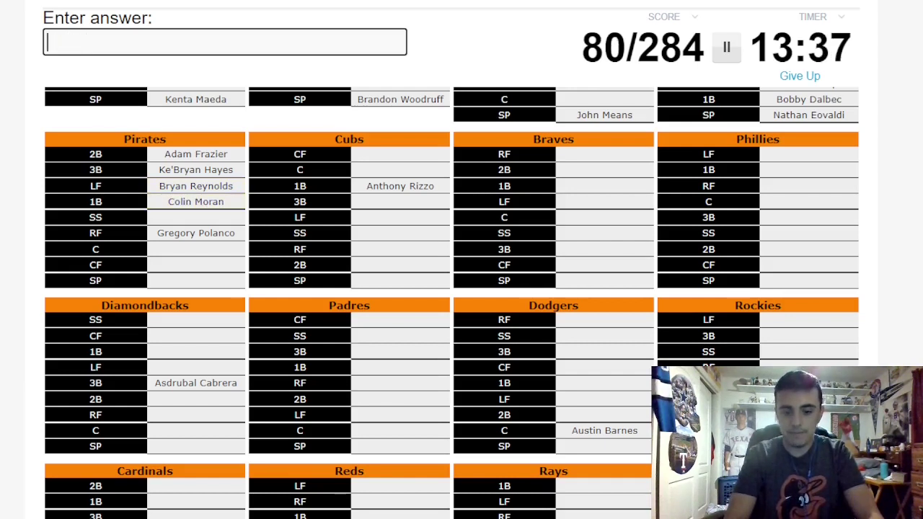
pyautogui.write('Cruz')
# Step: Enter Hayes, Reynolds, Moran, Newman, Kuhl and Happ, correcting one letter along the way
pyautogui.press('BackSpace')
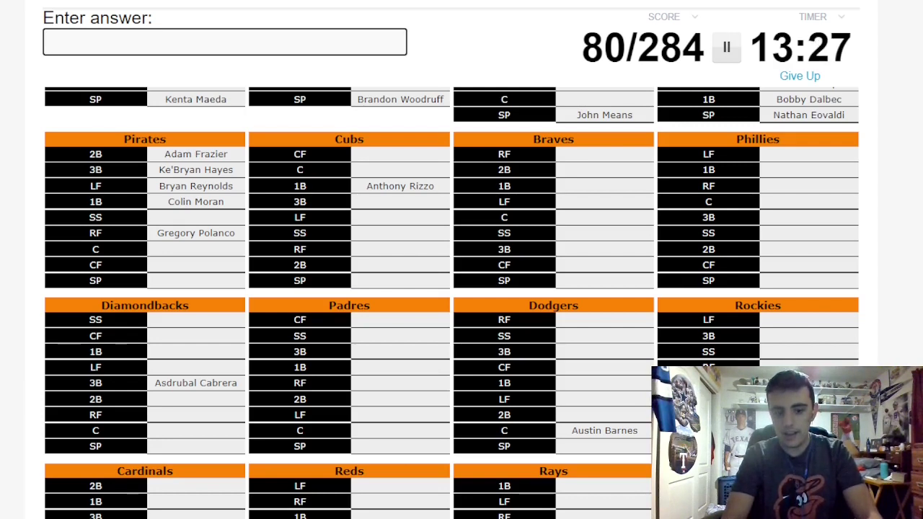
pyautogui.write('Newman')
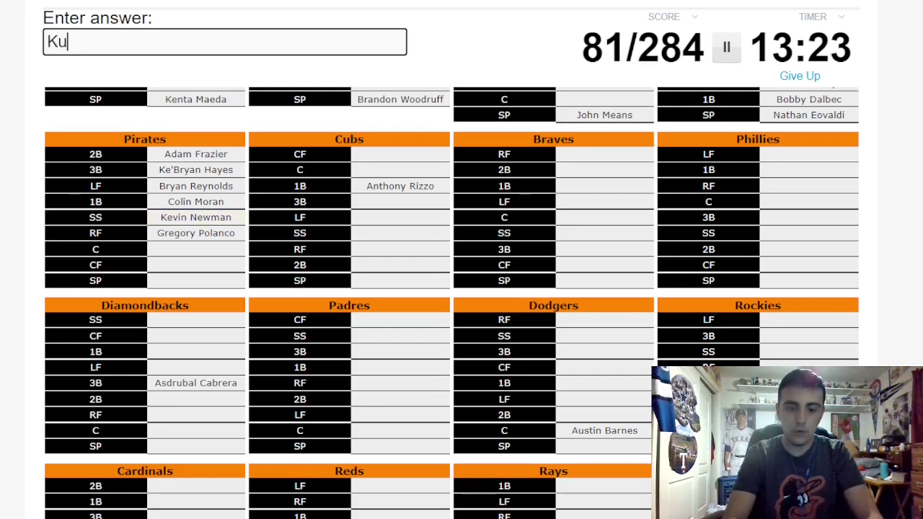
pyautogui.write('hl')
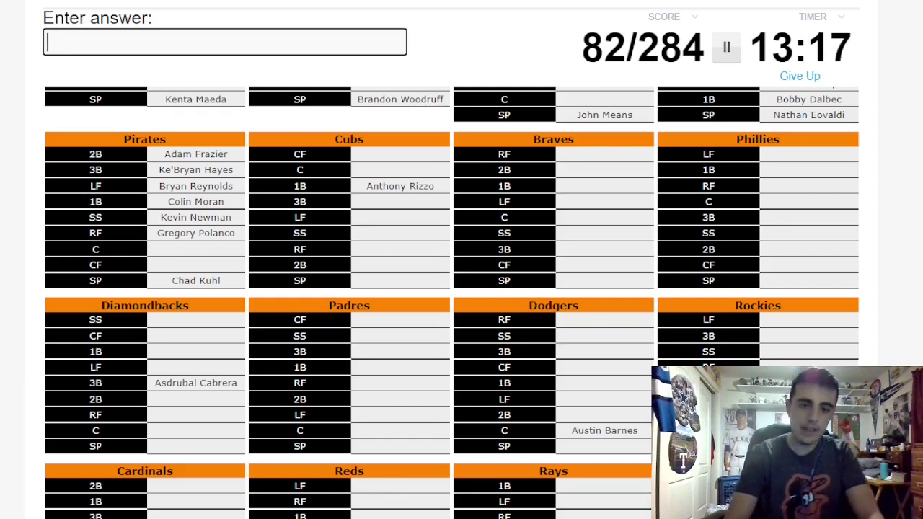
pyautogui.write('Happ')
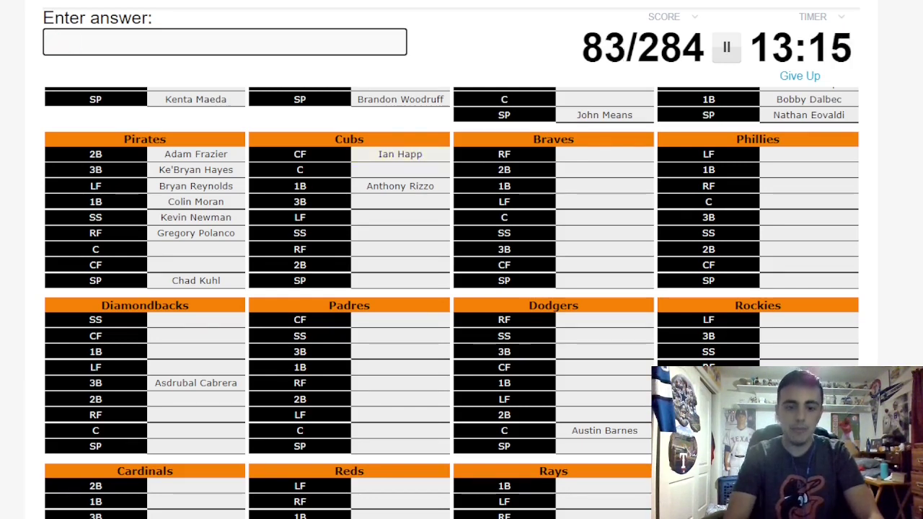
pyautogui.write('Contr')
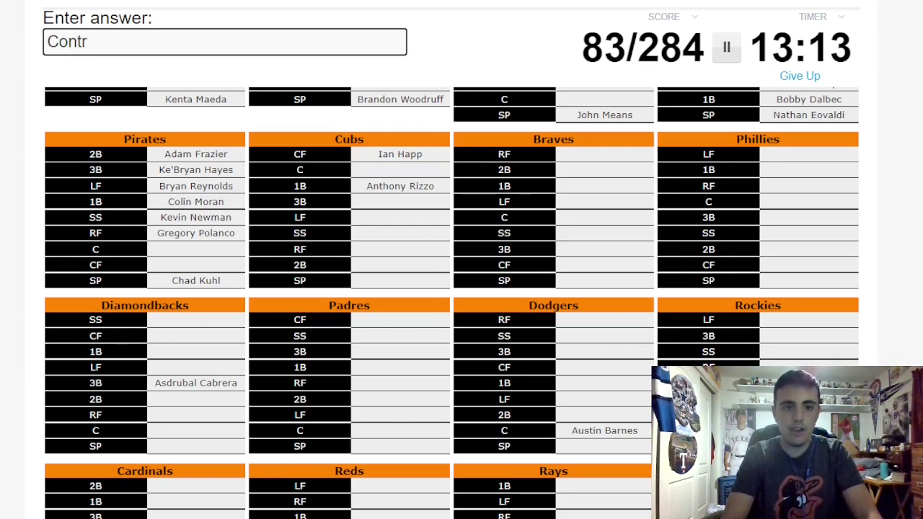
pyautogui.write('eeras')
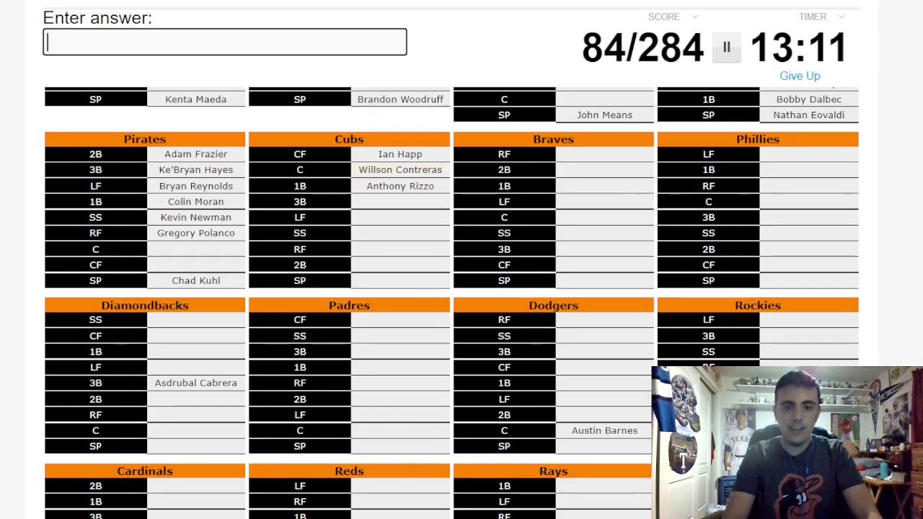
pyautogui.write('Bryant')
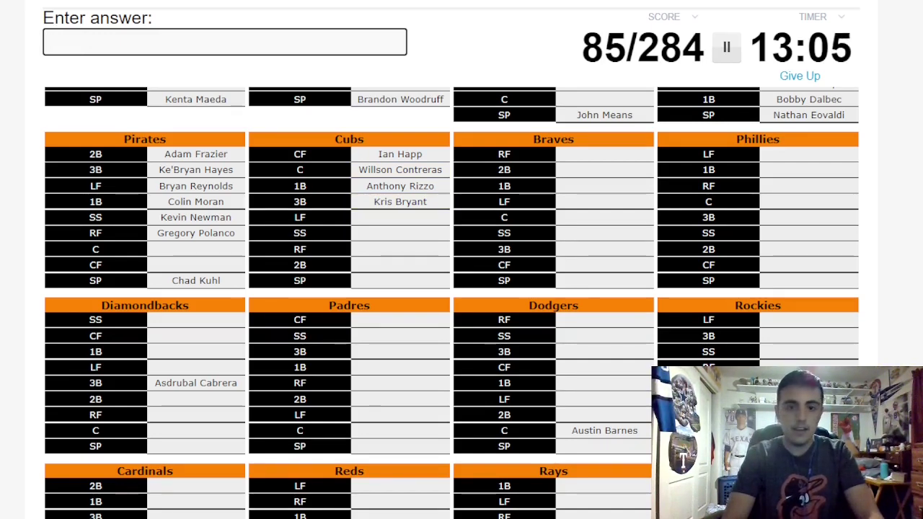
pyautogui.write('Hey')
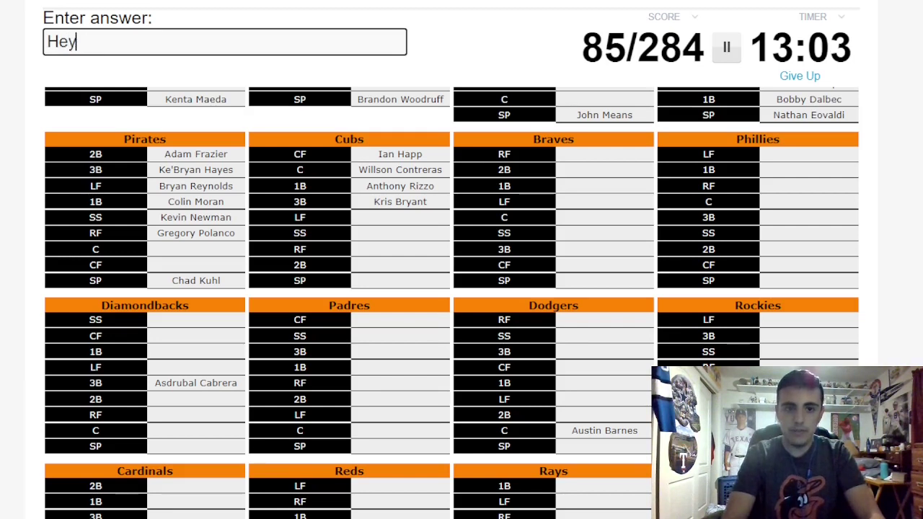
pyautogui.write('ward')
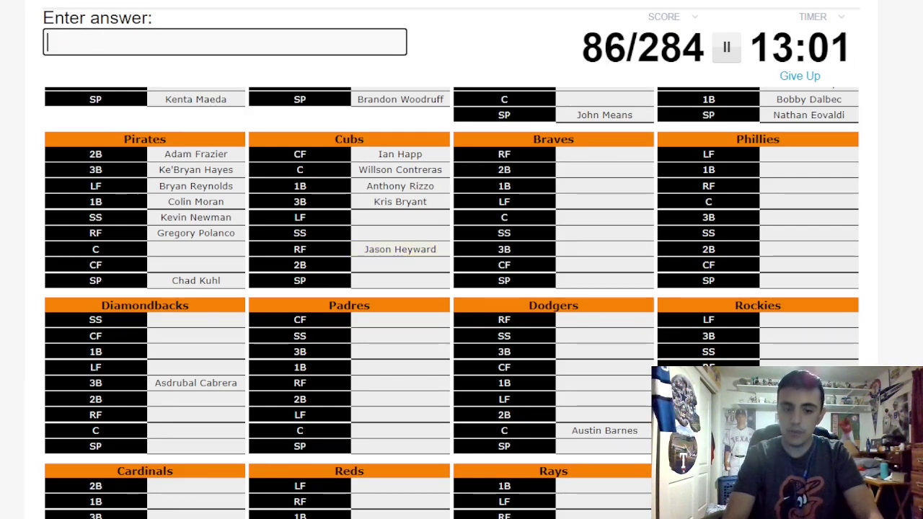
pyautogui.write('ler')
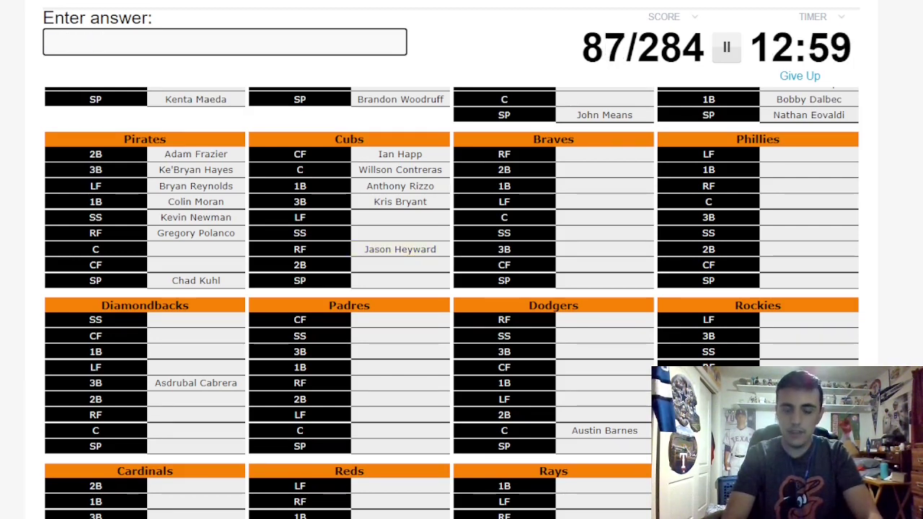
pyautogui.write('Bote')
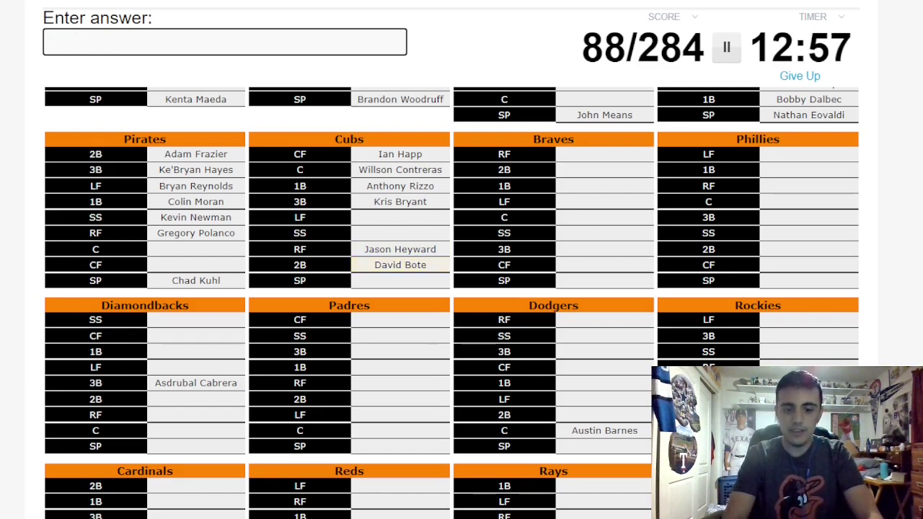
pyautogui.write('Hendricks')
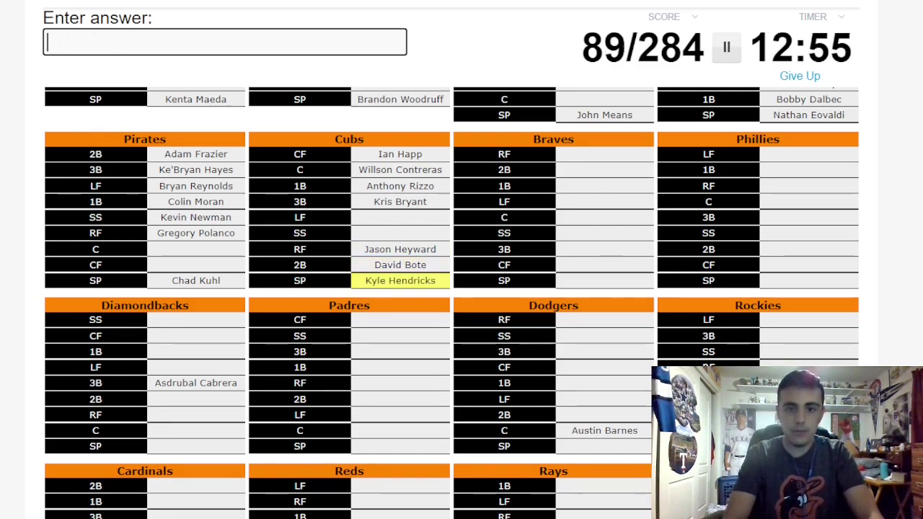
pyautogui.write('Baez')
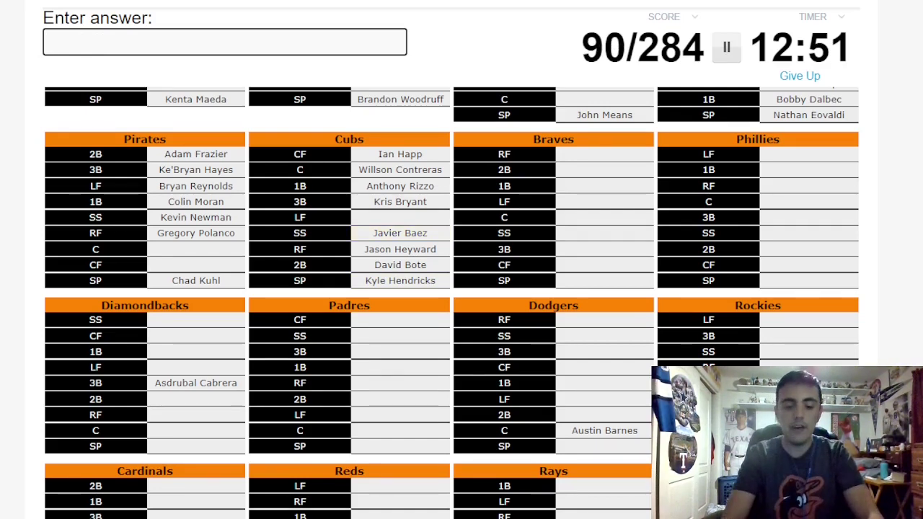
pyautogui.write('Acuna')
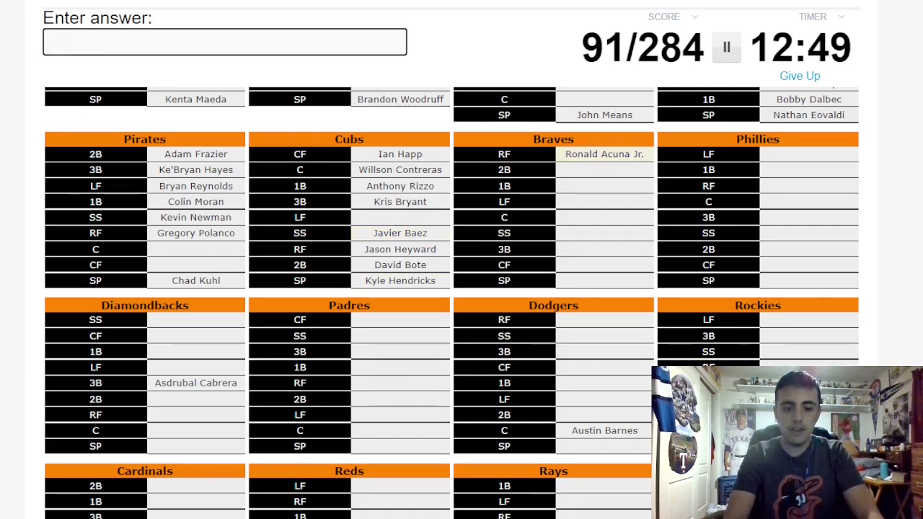
pyautogui.write('AlbiesF')
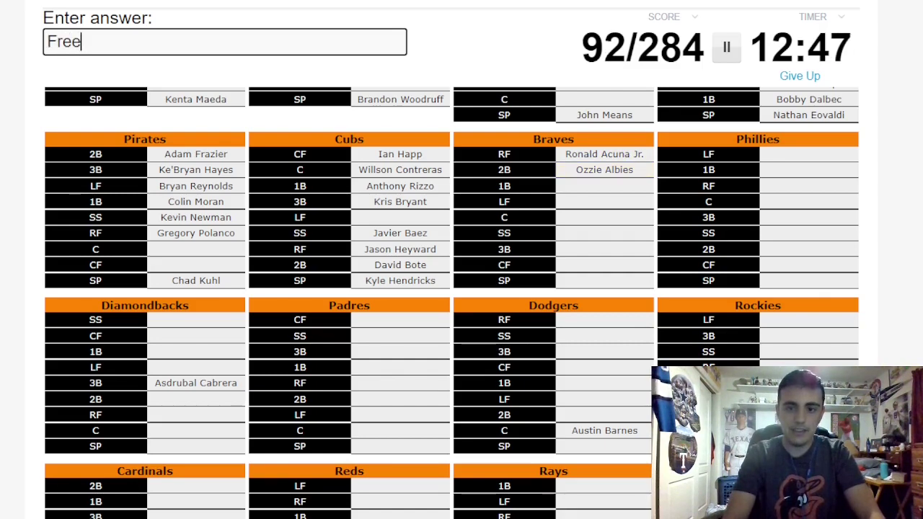
pyautogui.write('man')
pyautogui.write('Duc')
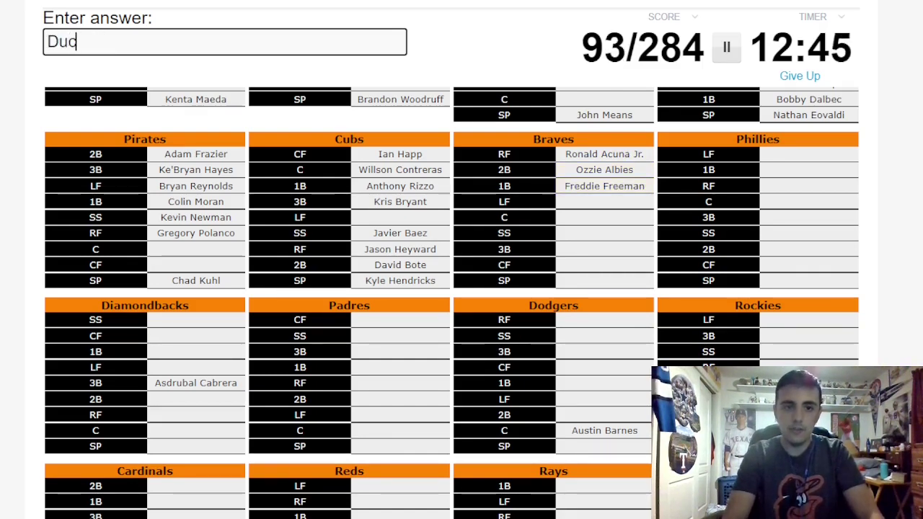
pyautogui.write('all')
# Step: Enter Riley, Pache and McCutchen, fixing 'Riler' and discarding the Donald, Water and Morton guesses
pyautogui.press('BackSpace')
pyautogui.press('BackSpace')
pyautogui.press('BackSpace')
pyautogui.press('BackSpace')
pyautogui.write('vall')
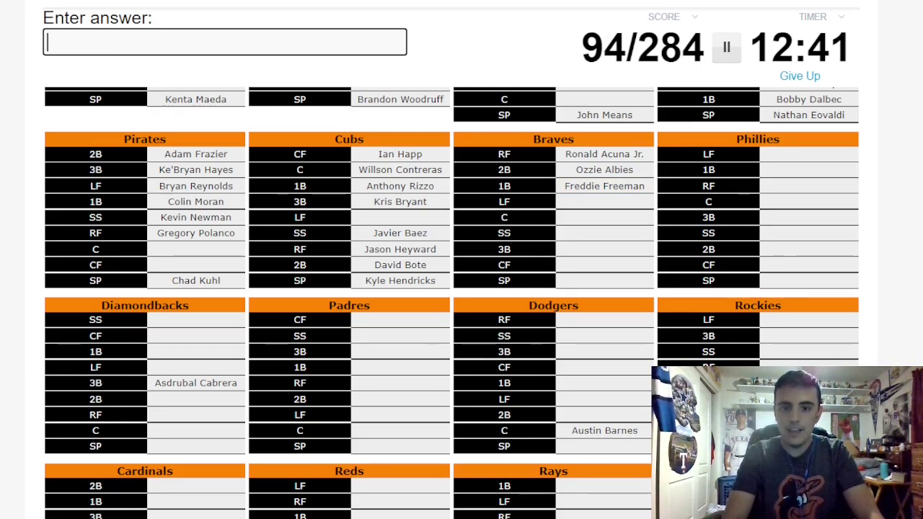
pyautogui.write("zunaD'arnaud")
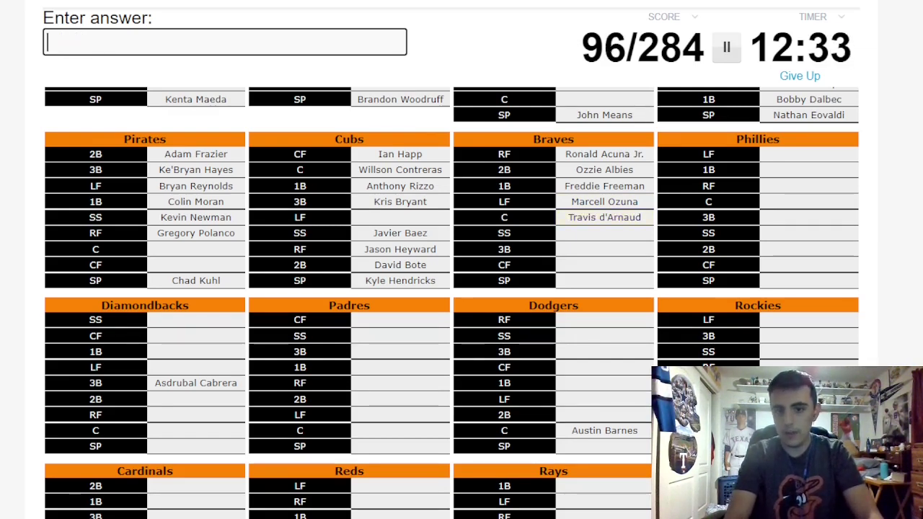
pyautogui.write('Swanson')
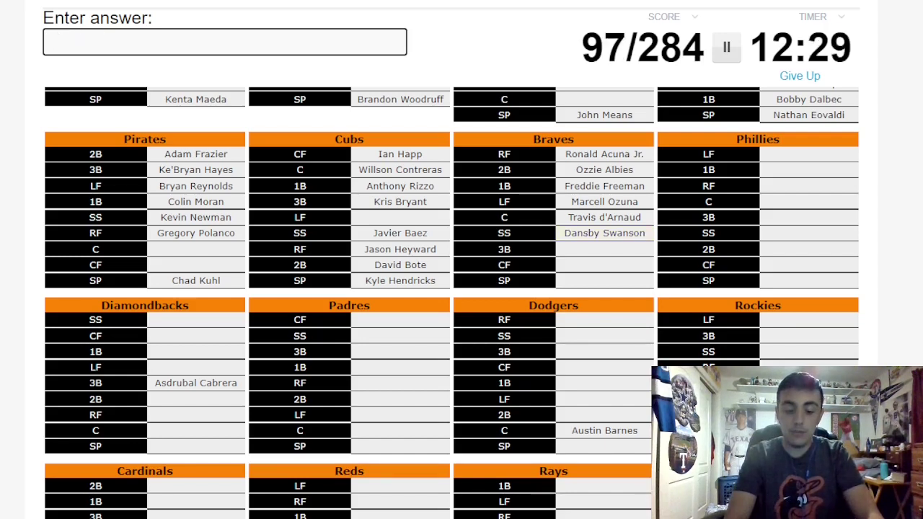
pyautogui.write('Donald')
pyautogui.press('BackSpace')
pyautogui.press('BackSpace')
pyautogui.press('BackSpace')
pyautogui.press('BackSpace')
pyautogui.press('BackSpace')
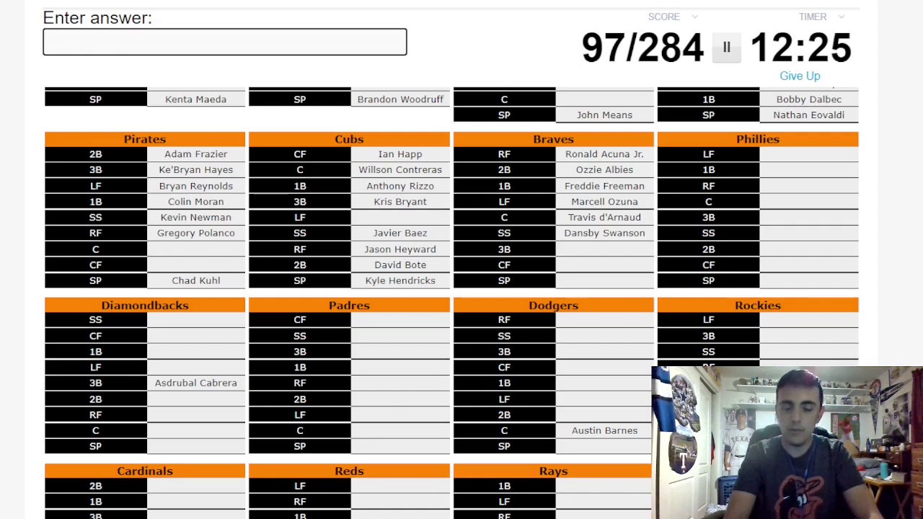
pyautogui.write('Riler')
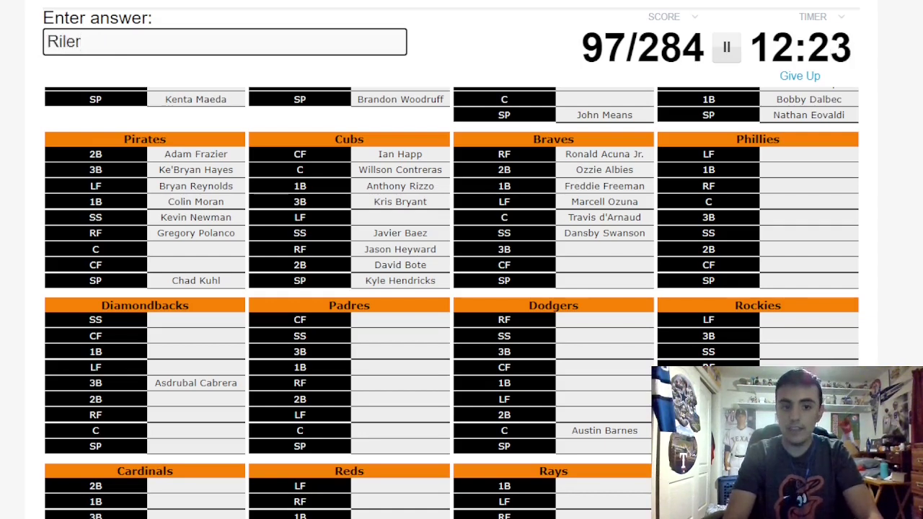
pyautogui.press('BackSpace')
pyautogui.press('BackSpace')
pyautogui.write('ey')
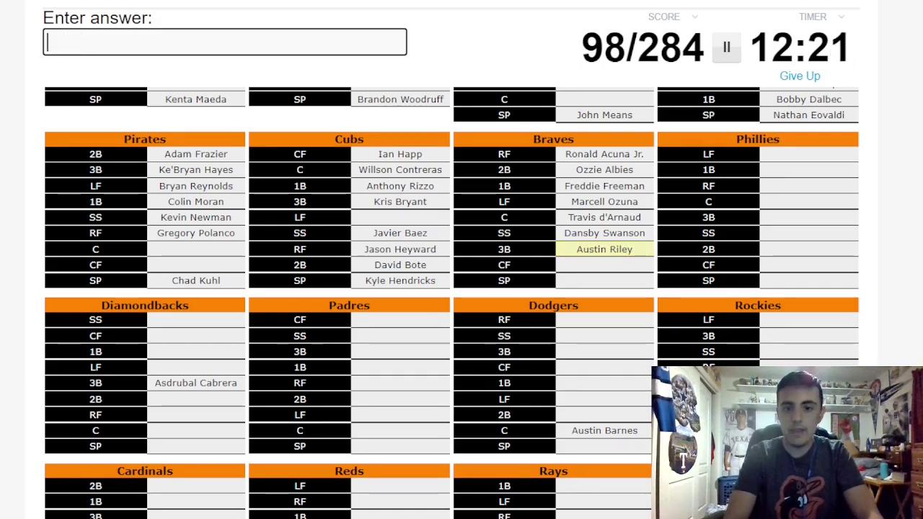
pyautogui.write('Water')
pyautogui.press('BackSpace')
pyautogui.press('BackSpace')
pyautogui.press('BackSpace')
pyautogui.write('Pach')
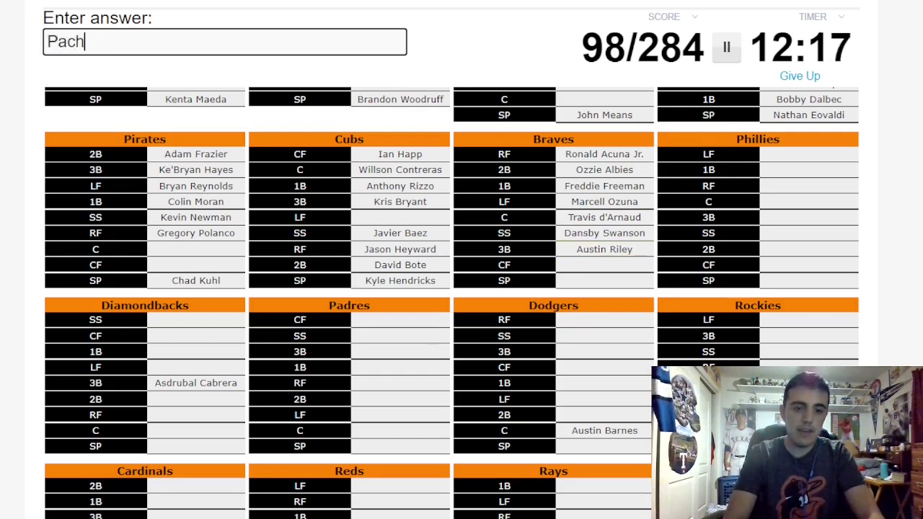
pyautogui.write('eAnderson')
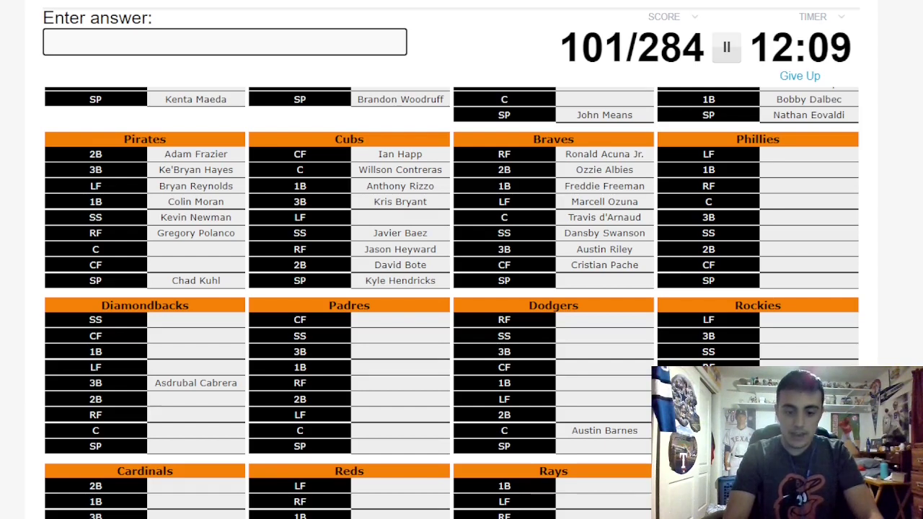
pyautogui.write('Morton')
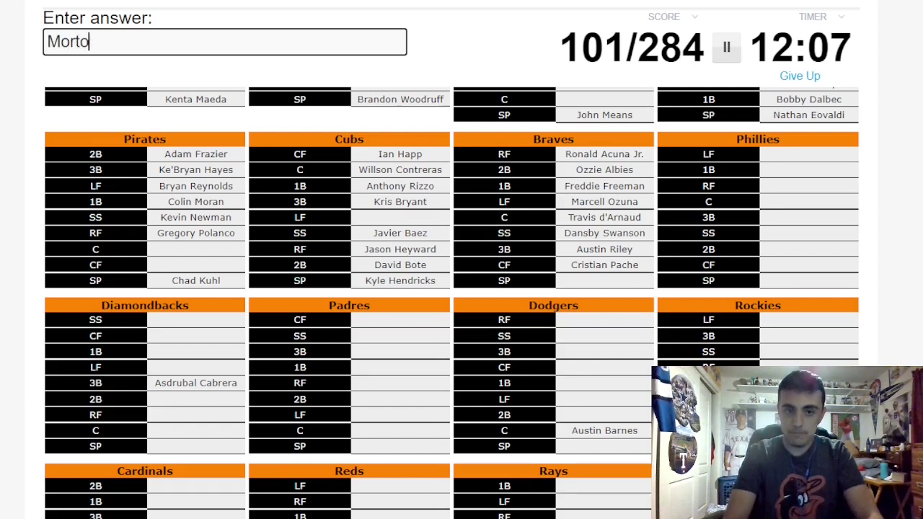
pyautogui.press('BackSpace')
pyautogui.press('BackSpace')
pyautogui.press('BackSpace')
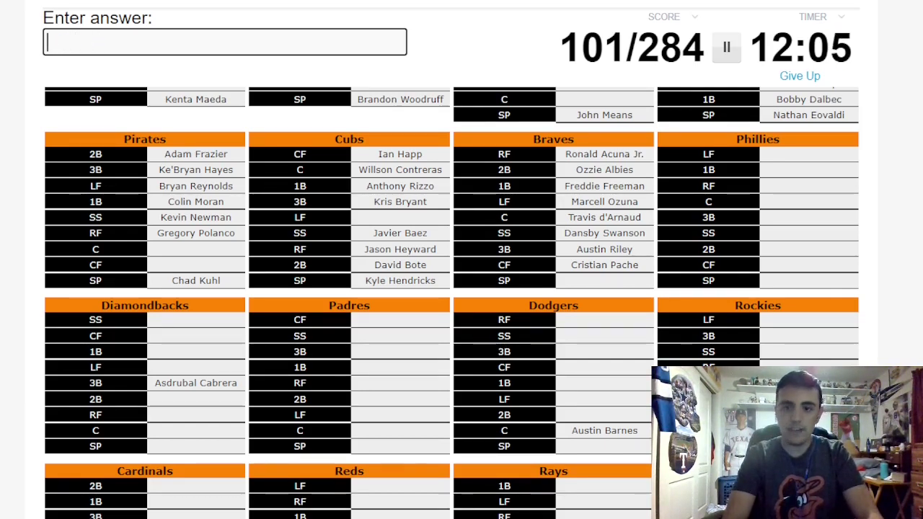
pyautogui.write('McCutchen')
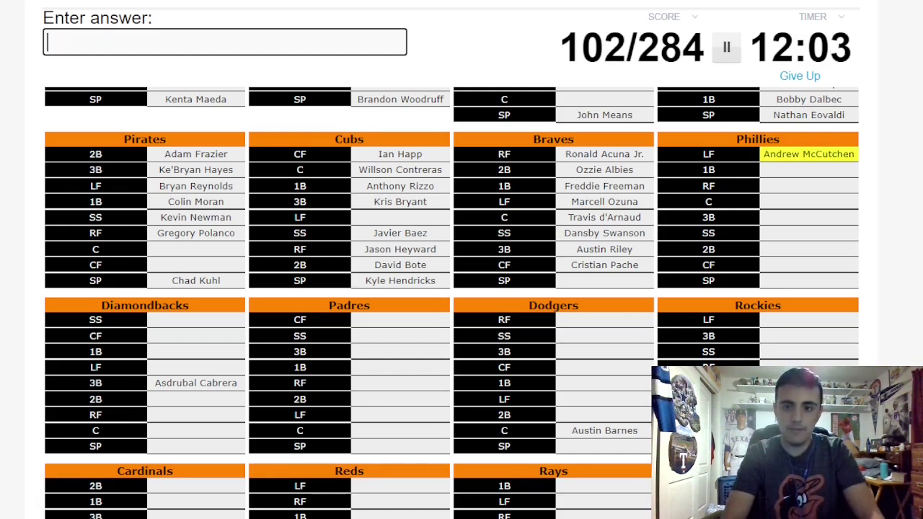
pyautogui.write('oskin')
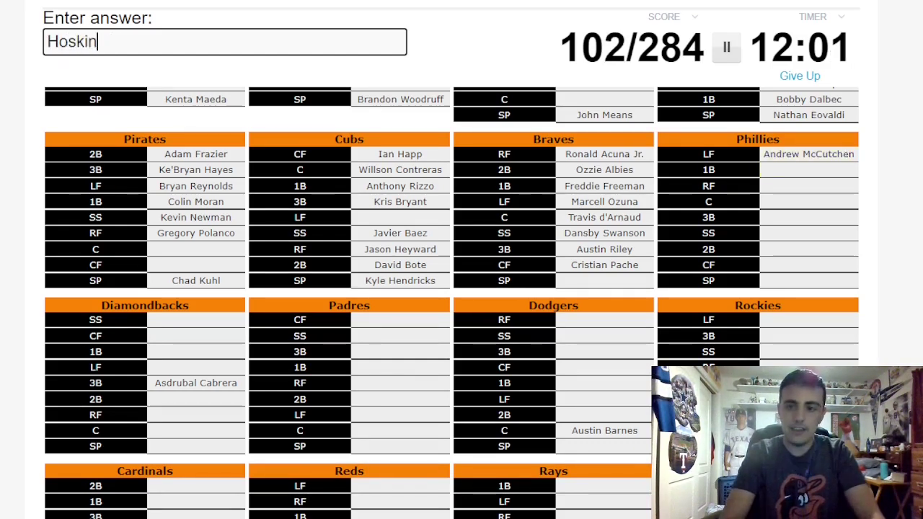
pyautogui.write('sHarper')
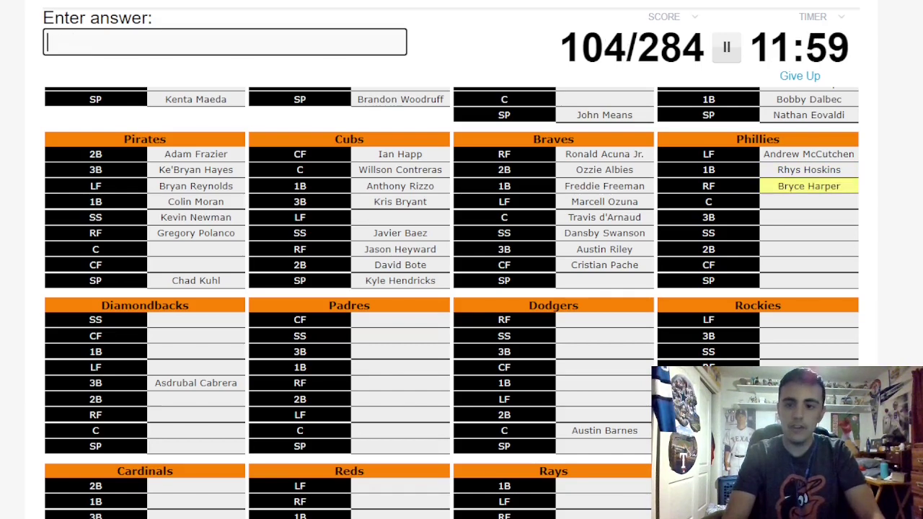
pyautogui.write('Realmuto')
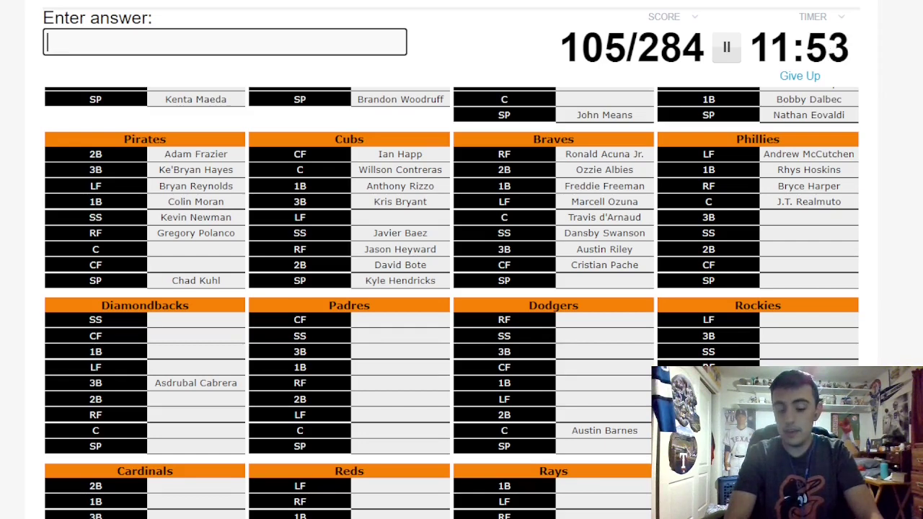
pyautogui.write('Segura')
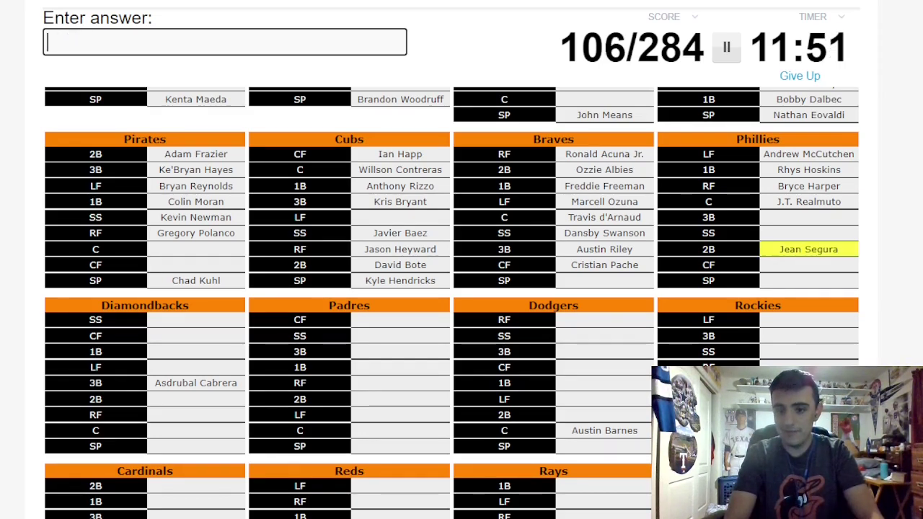
pyautogui.write('Gregorios')
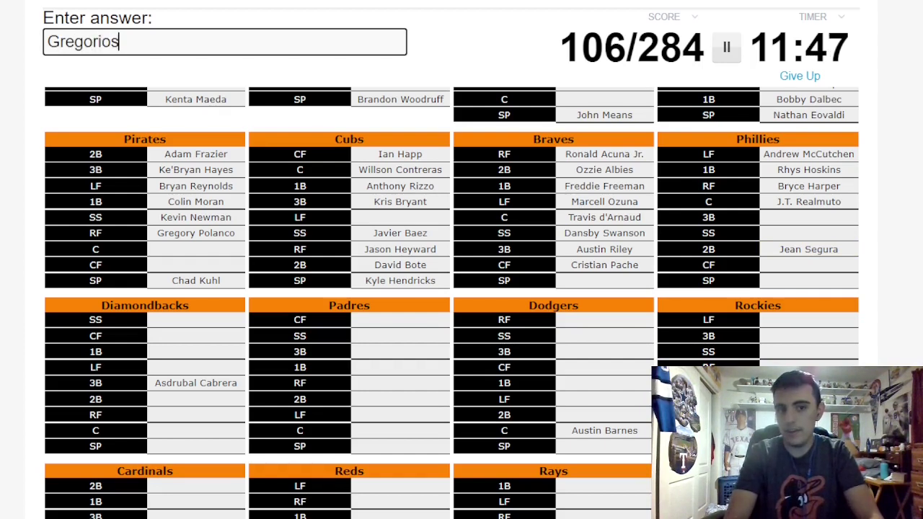
# Step: Enter Hoskins, Harper, Realmuto, Segura, Gregorius, Bohm and Nola, discarding the Herrera guess
pyautogui.press('BackSpace')
pyautogui.press('BackSpace')
pyautogui.write('us')
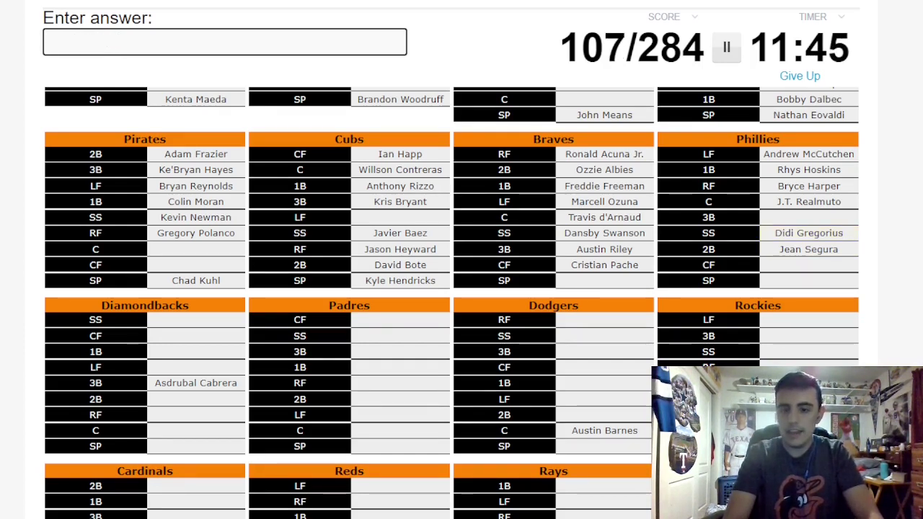
pyautogui.write('Herr')
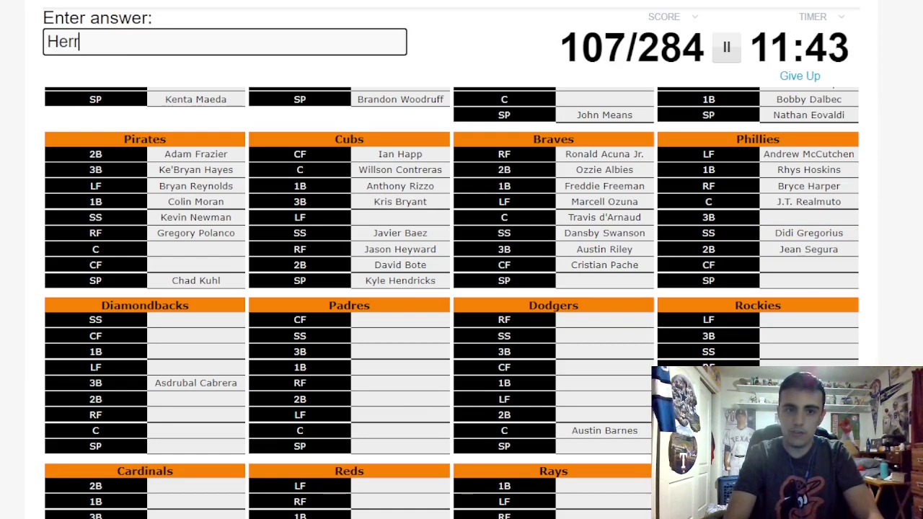
pyautogui.write('era')
pyautogui.press('BackSpace')
pyautogui.press('BackSpace')
pyautogui.press('BackSpace')
pyautogui.press('BackSpace')
pyautogui.write('BohmNola')
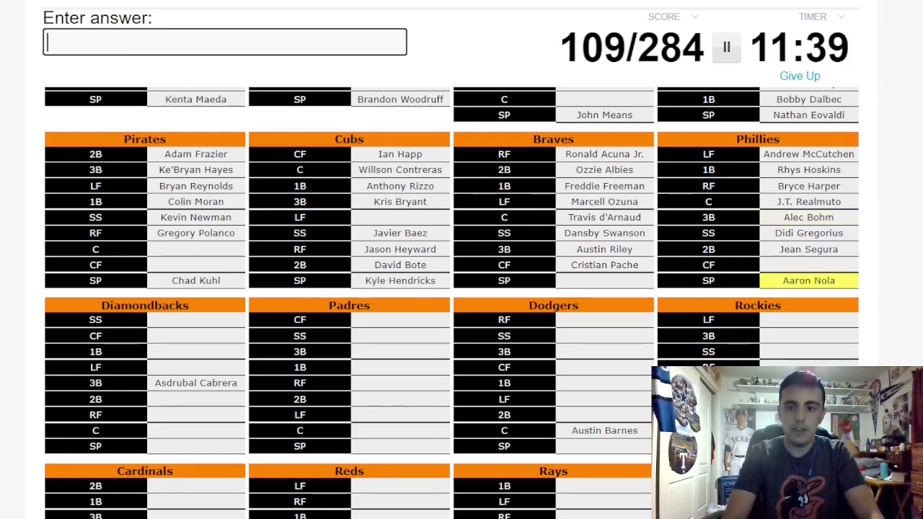
pyautogui.scroll(-3, 452, 303)
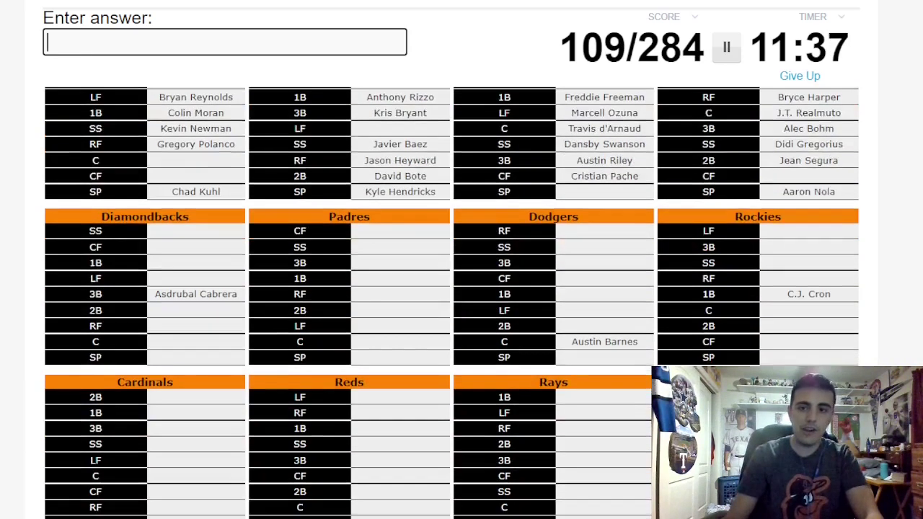
pyautogui.scroll(-3, 451, 302)
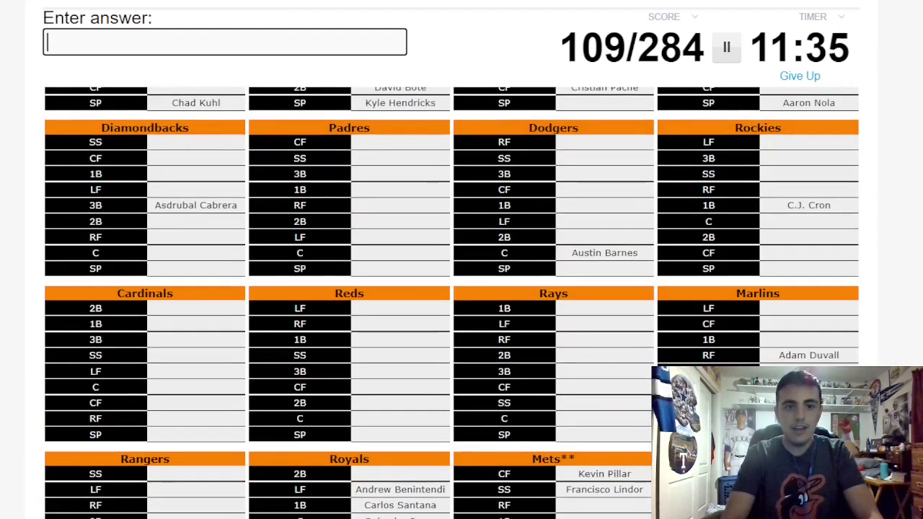
pyautogui.write('Goldchmidt')
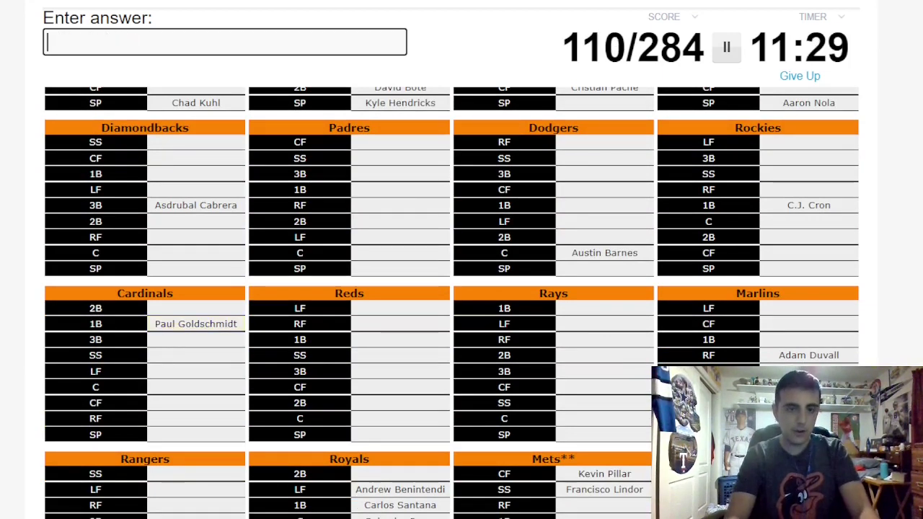
pyautogui.write('Ahma')
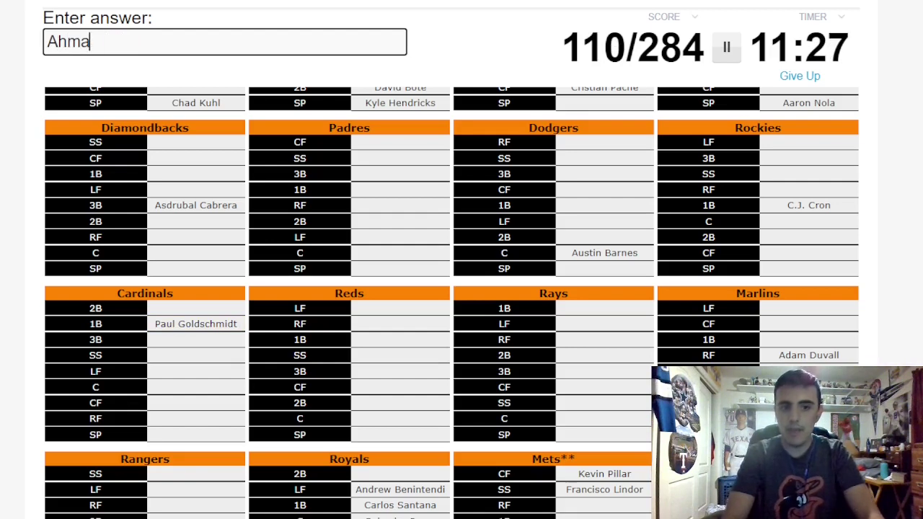
# Step: Enter Goldschmidt, Marte, Vogt, Bumgarner and Peralta, clearing the Ahma, Lamb and Grisham guesses
pyautogui.press('BackSpace')
pyautogui.press('BackSpace')
pyautogui.press('BackSpace')
pyautogui.write('Marte')
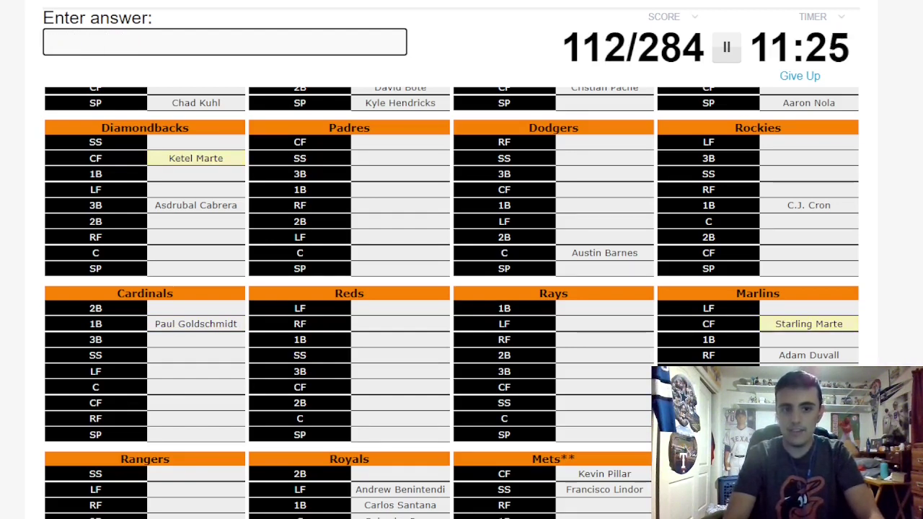
pyautogui.write('amb')
pyautogui.press('BackSpace')
pyautogui.press('BackSpace')
pyautogui.press('BackSpace')
pyautogui.press('BackSpace')
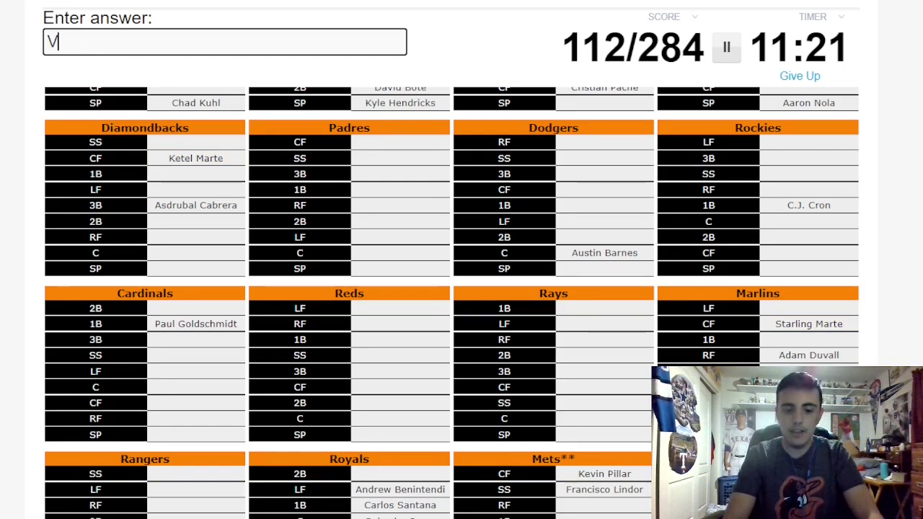
pyautogui.write('ogt')
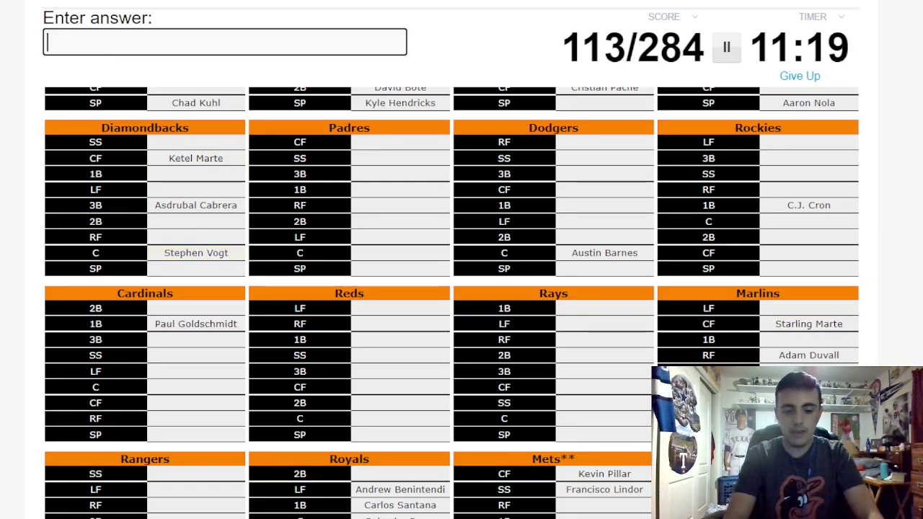
pyautogui.write('Bumgarner')
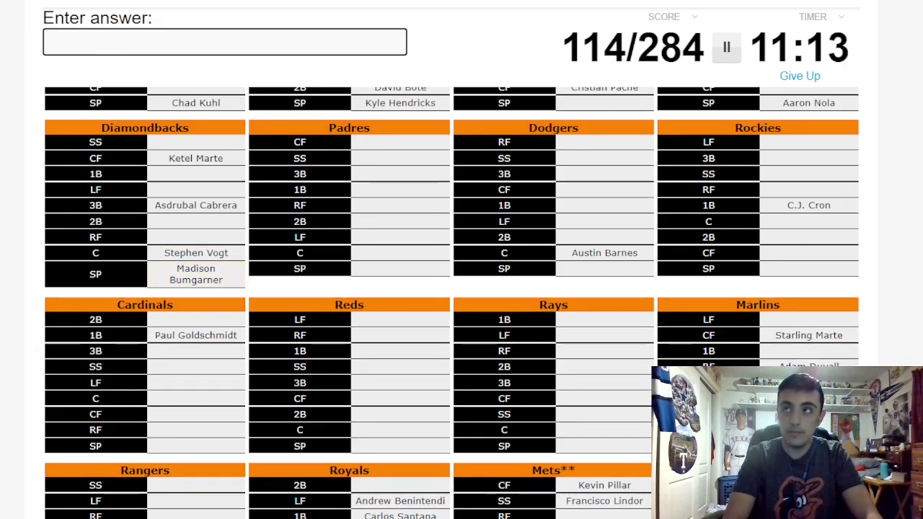
pyautogui.write('Peralta')
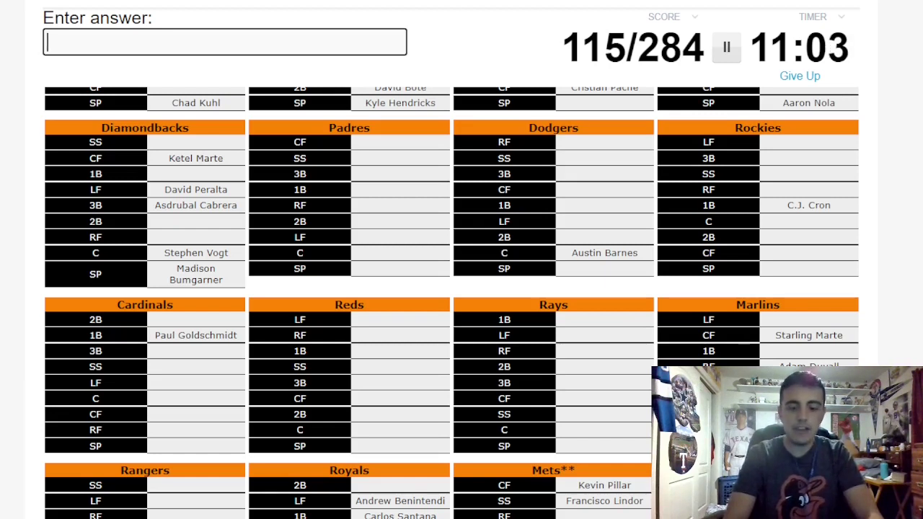
pyautogui.write('Gra')
pyautogui.write('sham')
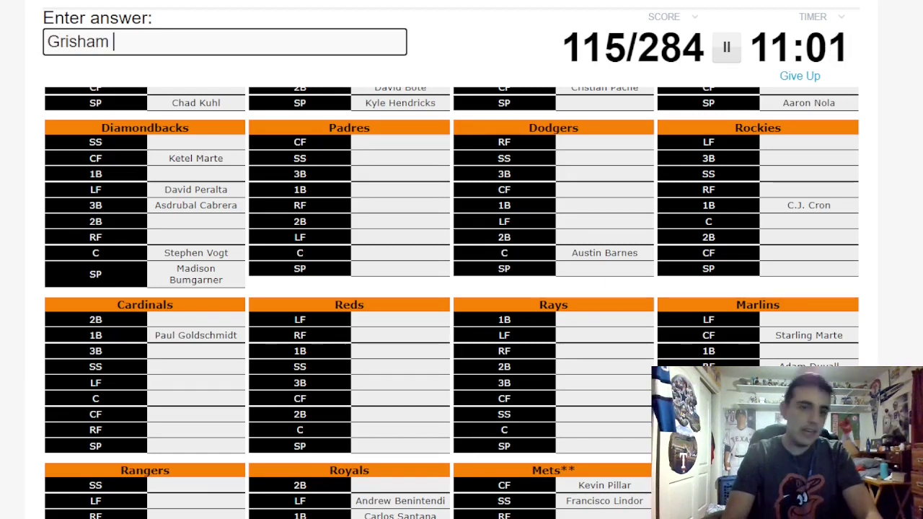
pyautogui.press('BackSpace')
pyautogui.hotkey('ctrl', 'a')
pyautogui.press('BackSpace')
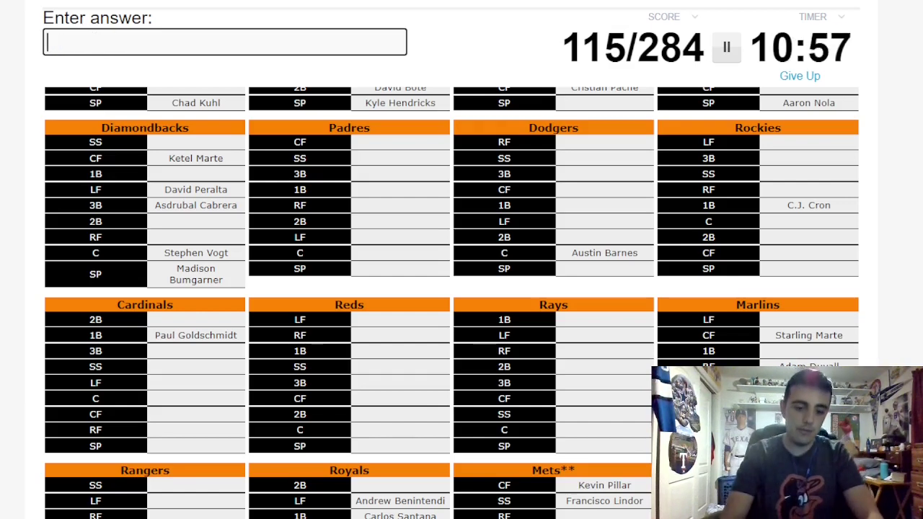
pyautogui.write('Pham')
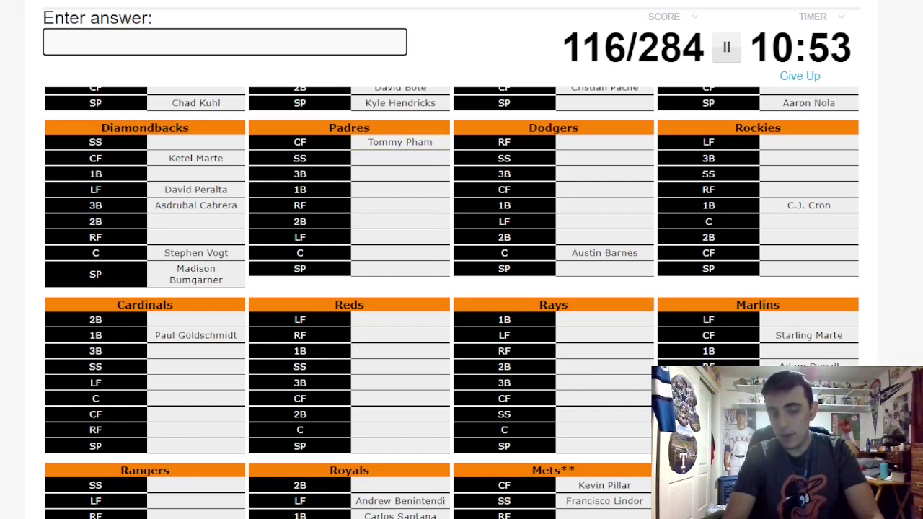
pyautogui.write('TatisMachado')
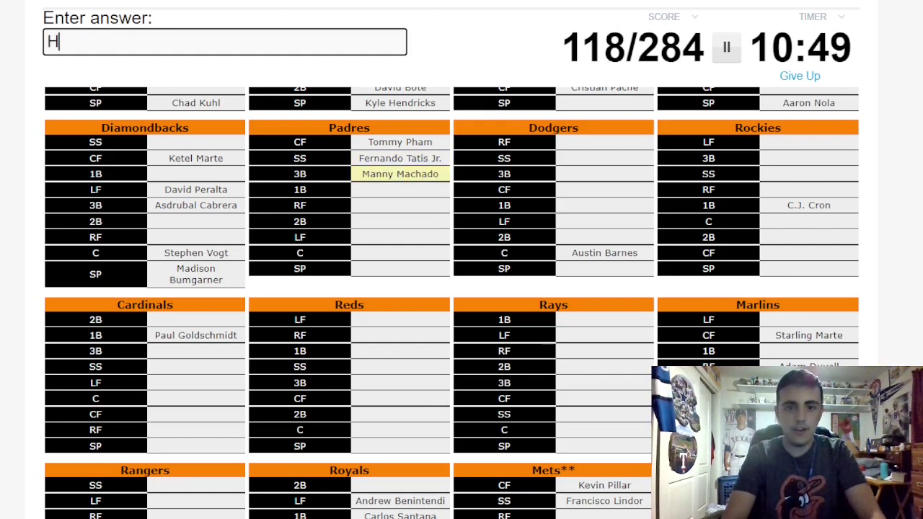
pyautogui.write('osmerMyersCronenworth')
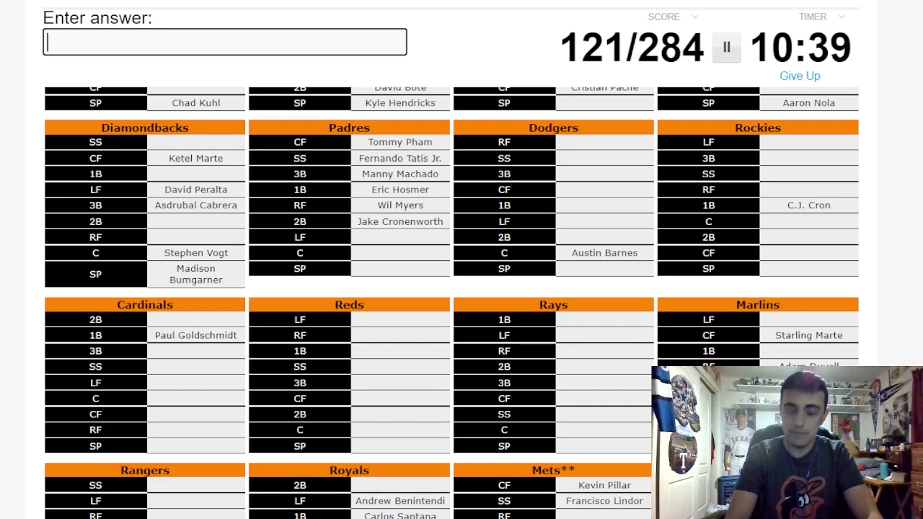
pyautogui.write('Darvis')
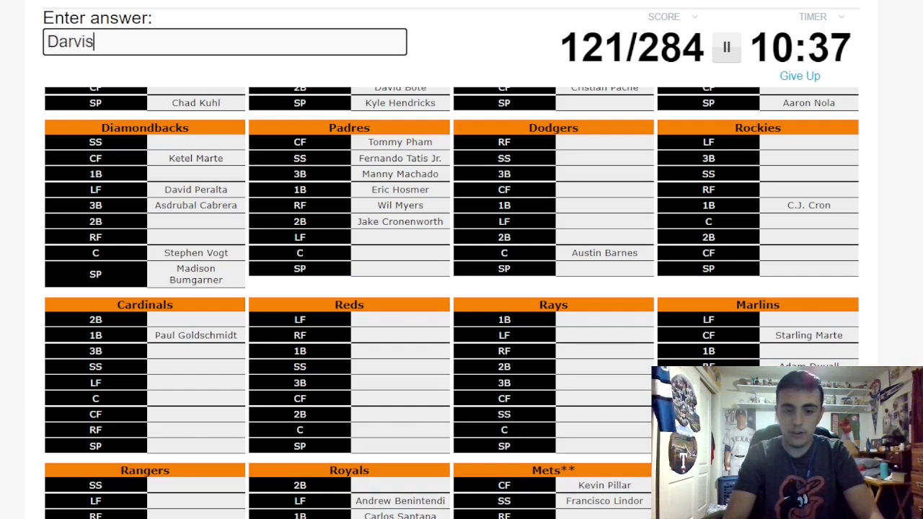
pyautogui.write('h')
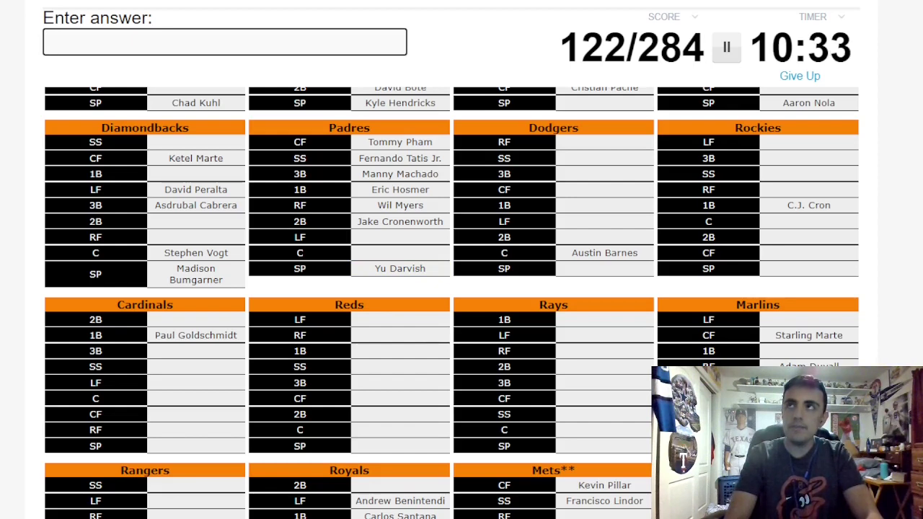
pyautogui.write('Carantini')
# Step: Enter Profar for Padres LF and Betts for Dodgers RF, clearing misspelled and Barnes guesses
pyautogui.press('BackSpace')
pyautogui.press('BackSpace')
pyautogui.press('BackSpace')
pyautogui.press('BackSpace')
pyautogui.press('BackSpace')
pyautogui.press('BackSpace')
pyautogui.write('entin')
pyautogui.press('BackSpace')
pyautogui.press('BackSpace')
pyautogui.press('BackSpace')
pyautogui.press('BackSpace')
pyautogui.press('BackSpace')
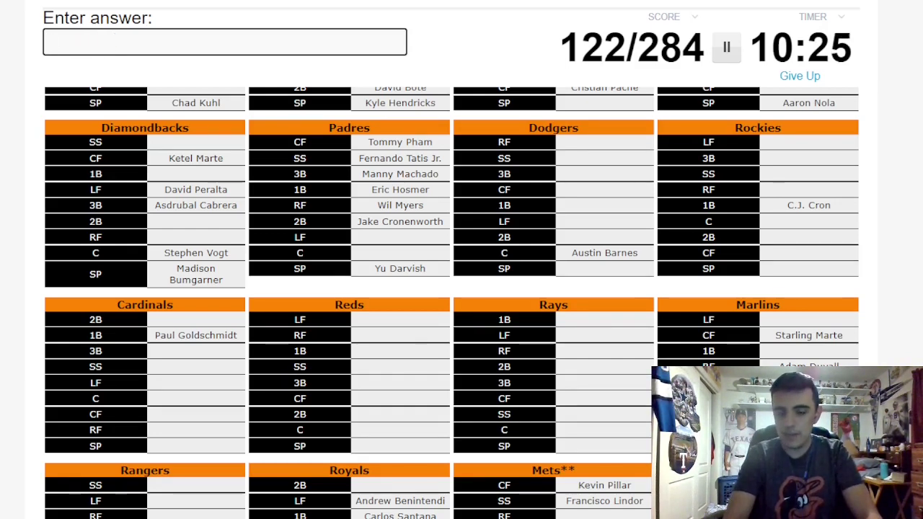
pyautogui.write('Barn')
pyautogui.press('BackSpace')
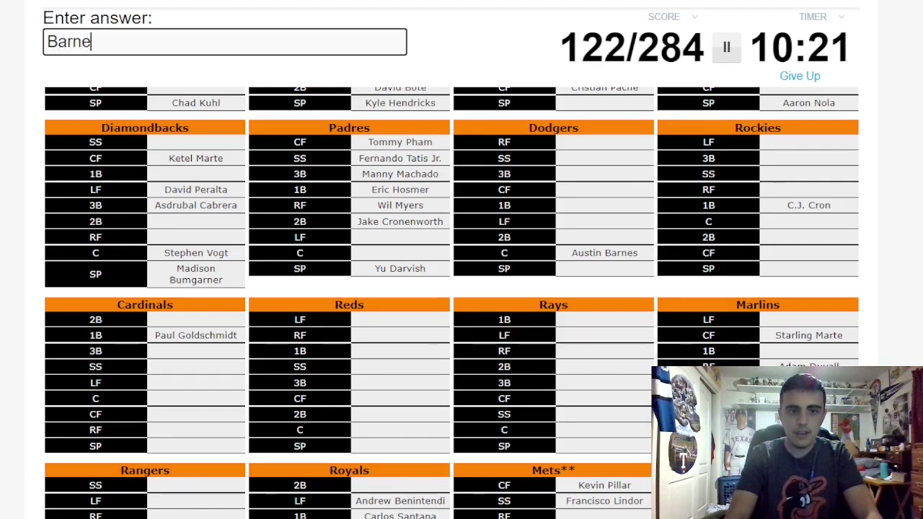
pyautogui.press('BackSpace')
pyautogui.press('BackSpace')
pyautogui.press('BackSpace')
pyautogui.write('Profa')
pyautogui.press('BackSpace')
pyautogui.press('BackSpace')
pyautogui.press('BackSpace')
pyautogui.write('far')
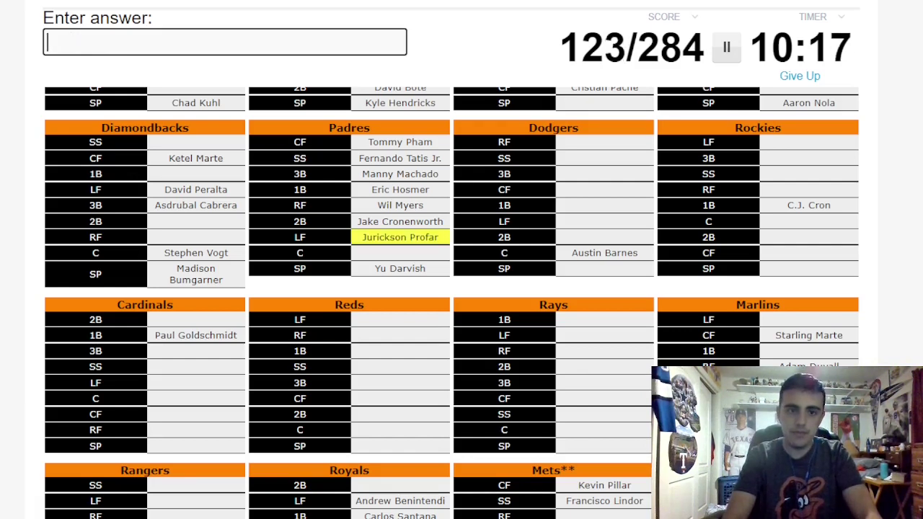
pyautogui.write('Meji')
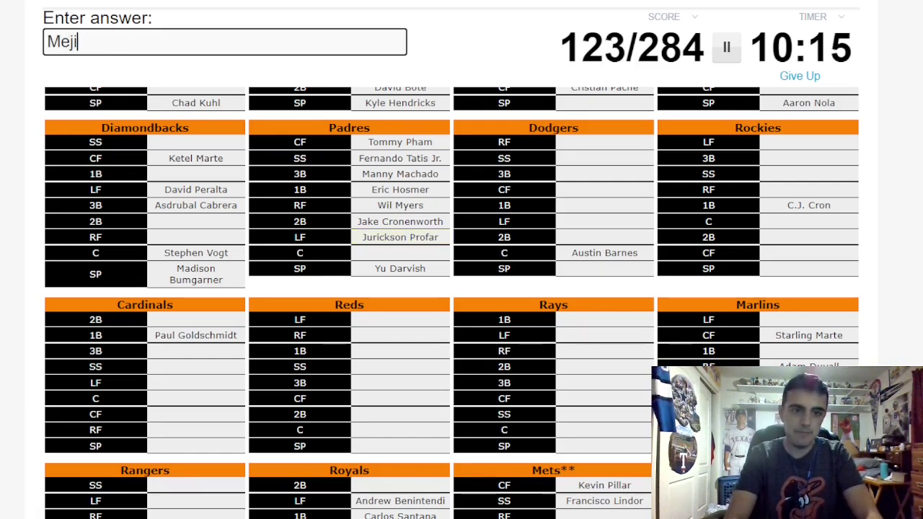
pyautogui.press('BackSpace')
pyautogui.press('BackSpace')
pyautogui.press('BackSpace')
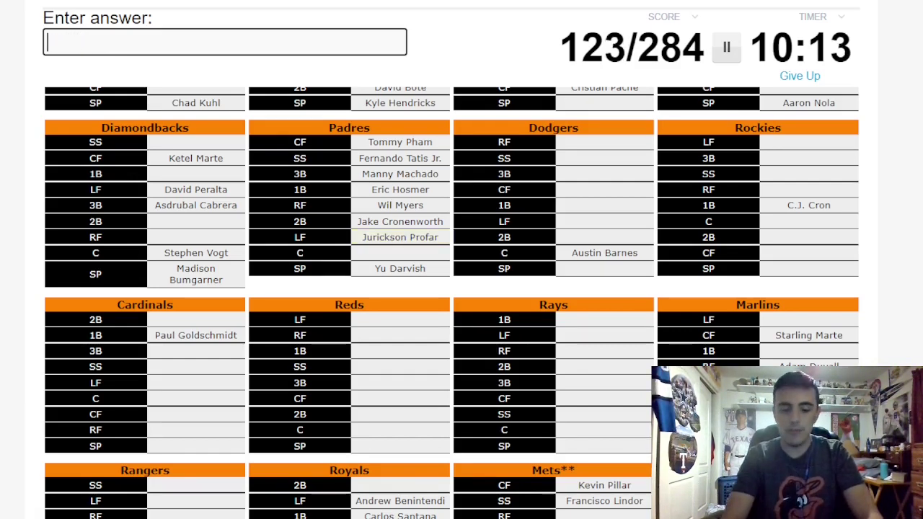
pyautogui.write('BettsTurner')
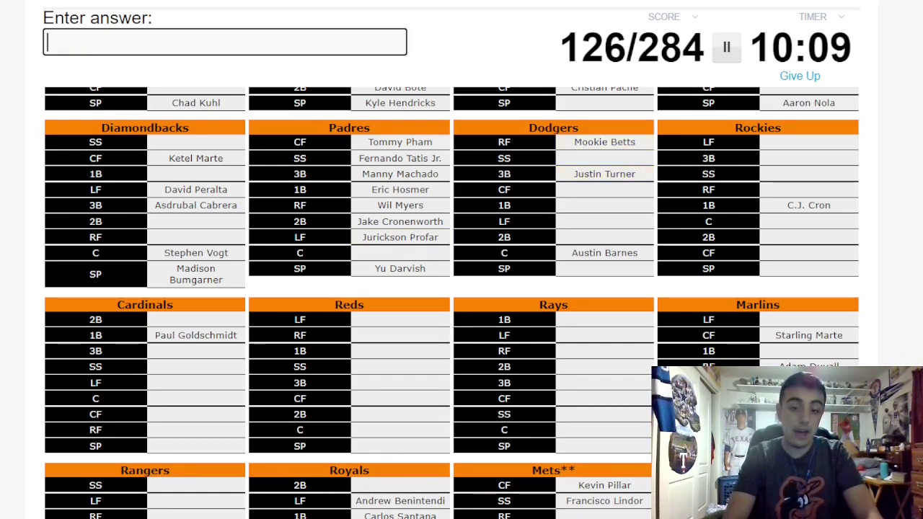
pyautogui.write('eager')
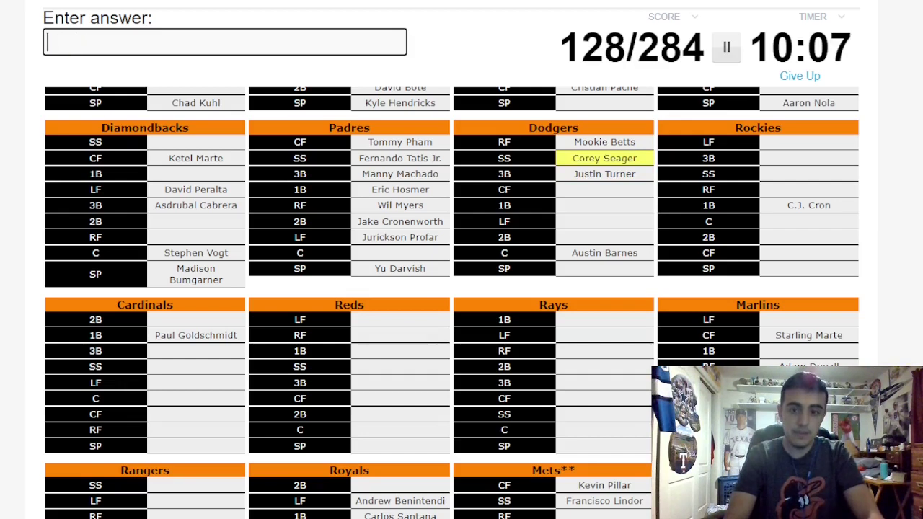
pyautogui.write('BellingerMuncy')
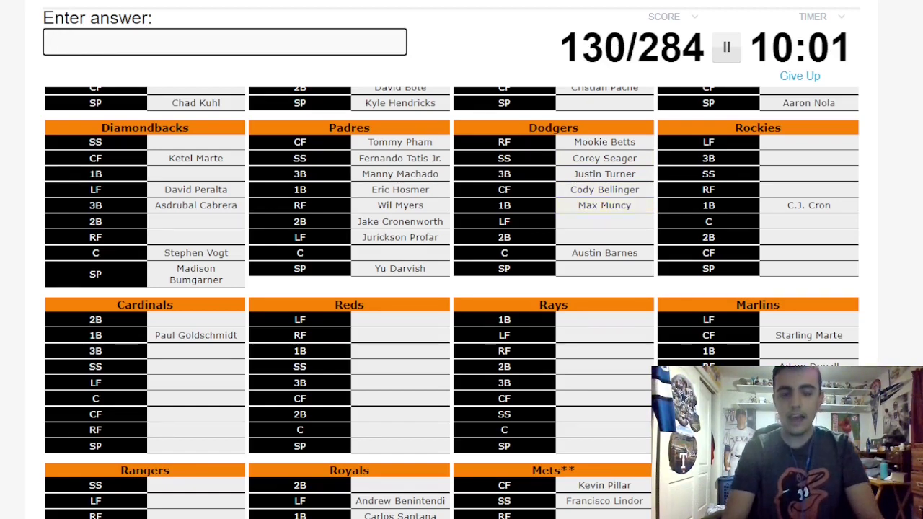
pyautogui.write('Polluck')
# Step: Add Muncy, Lux and Kershaw to the Dodgers, clearing a misspelled Pollock guess
pyautogui.press('BackSpace')
pyautogui.press('BackSpace')
pyautogui.press('BackSpace')
pyautogui.press('BackSpace')
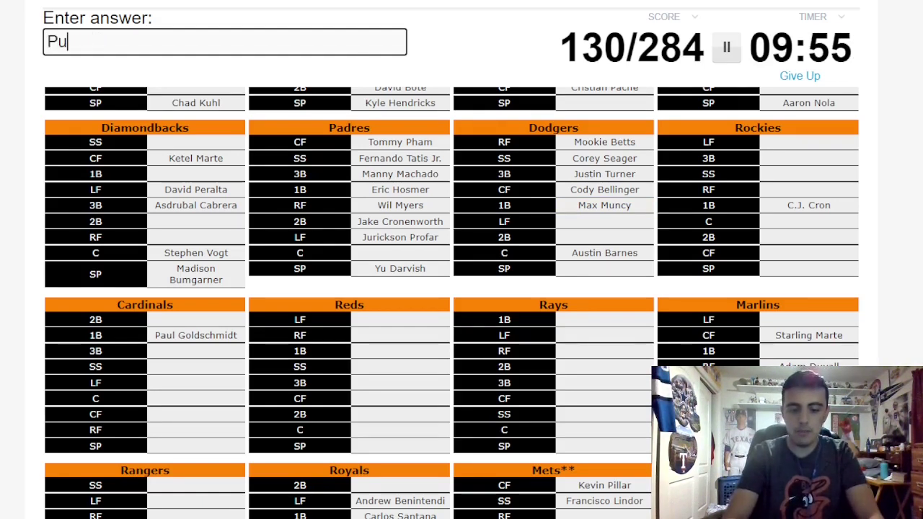
pyautogui.write('lo')
pyautogui.press('BackSpace')
pyautogui.press('BackSpace')
pyautogui.press('BackSpace')
pyautogui.press('BackSpace')
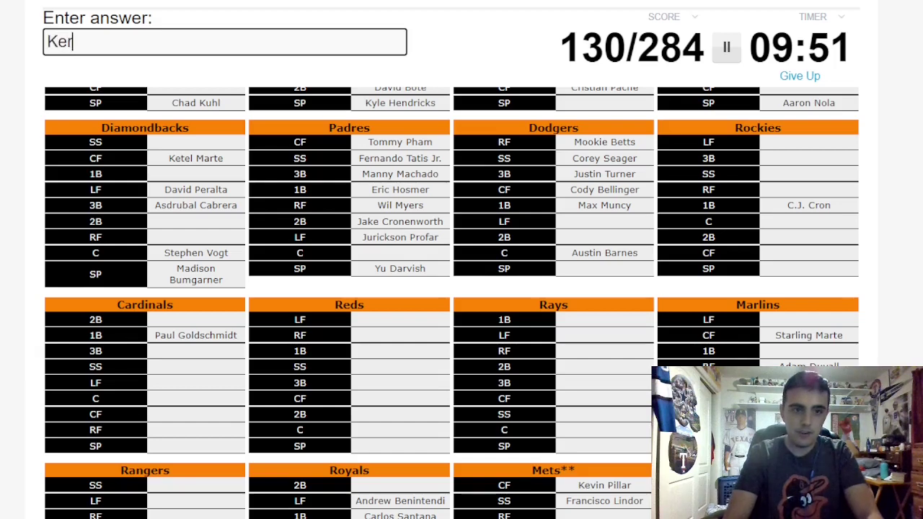
pyautogui.write('shawLux')
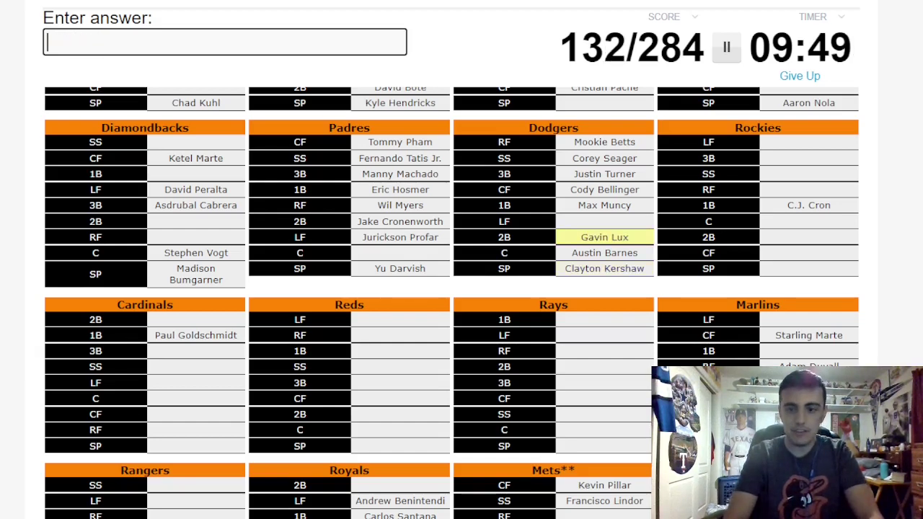
pyautogui.write('Tylor')
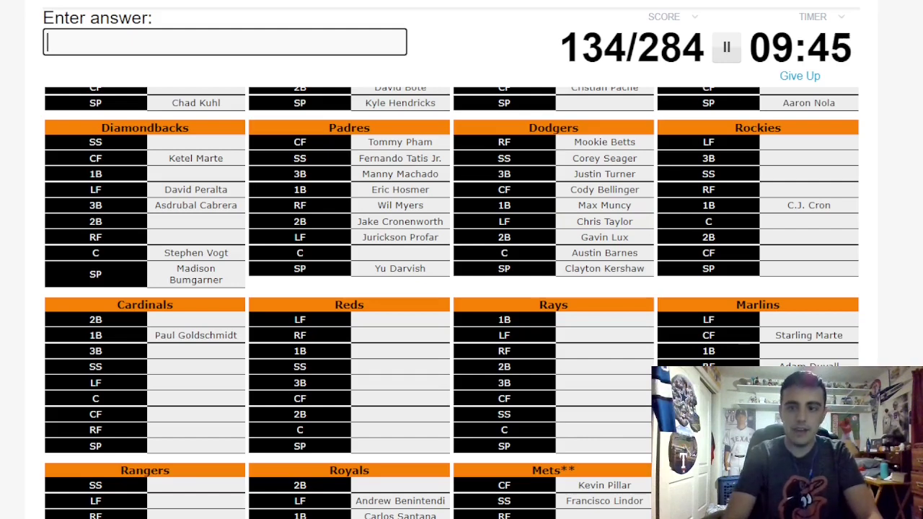
# Step: Enter Tapia, Story, Blackmon, Marquez, Hampson and Fuentes, clearing McMahon and misspelled Arenado guesses
pyautogui.press('BackSpace')
pyautogui.write('Ta')
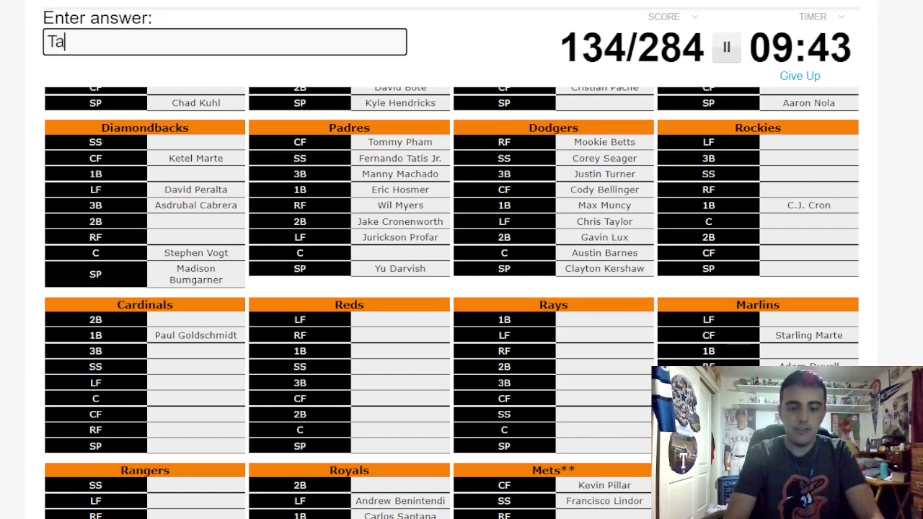
pyautogui.write('pia')
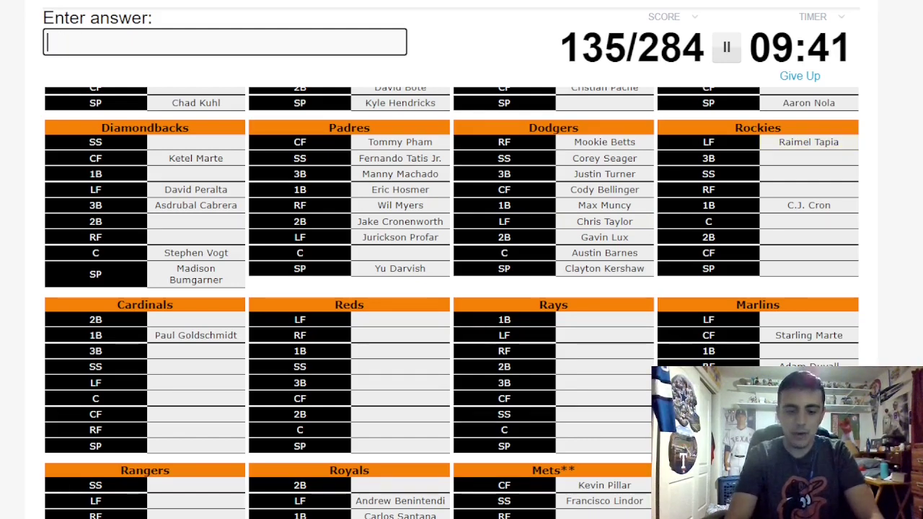
pyautogui.write('MMahon')
pyautogui.press('BackSpace')
pyautogui.press('BackSpace')
pyautogui.press('BackSpace')
pyautogui.press('BackSpace')
pyautogui.write('Story')
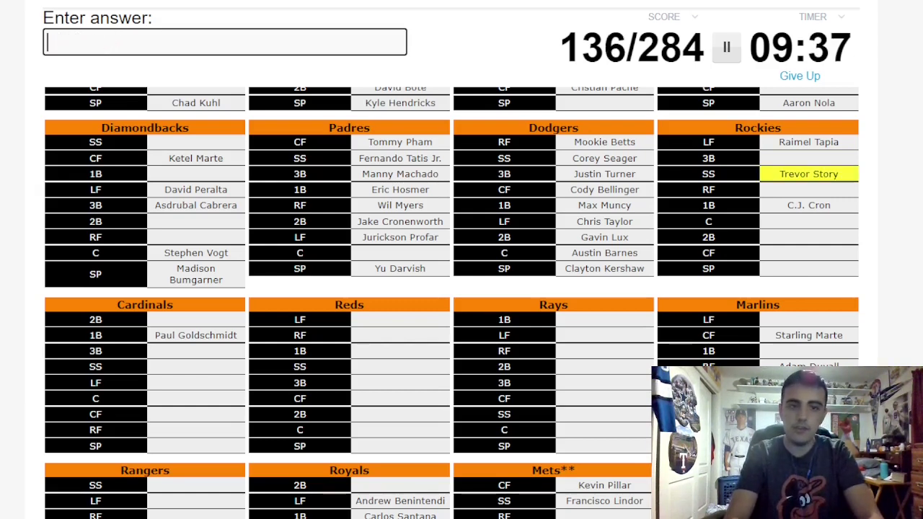
pyautogui.write('nea')
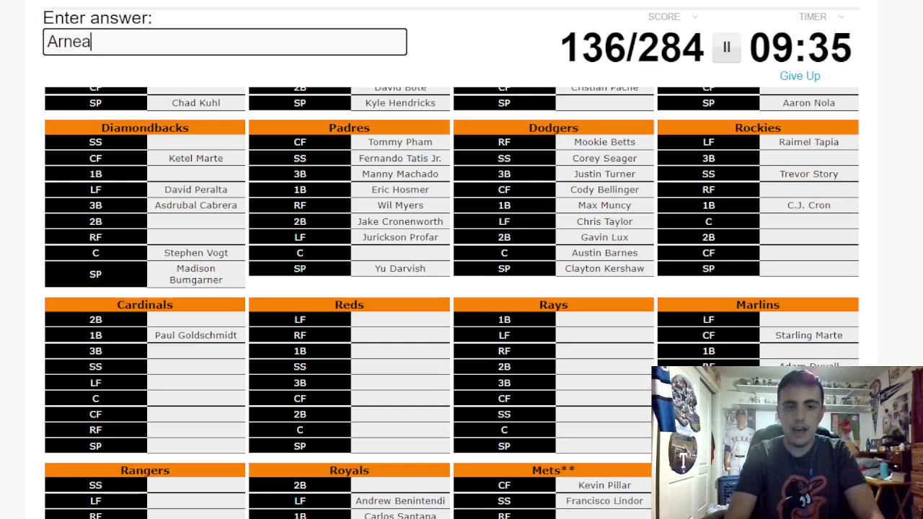
pyautogui.write('don')
pyautogui.press('BackSpace')
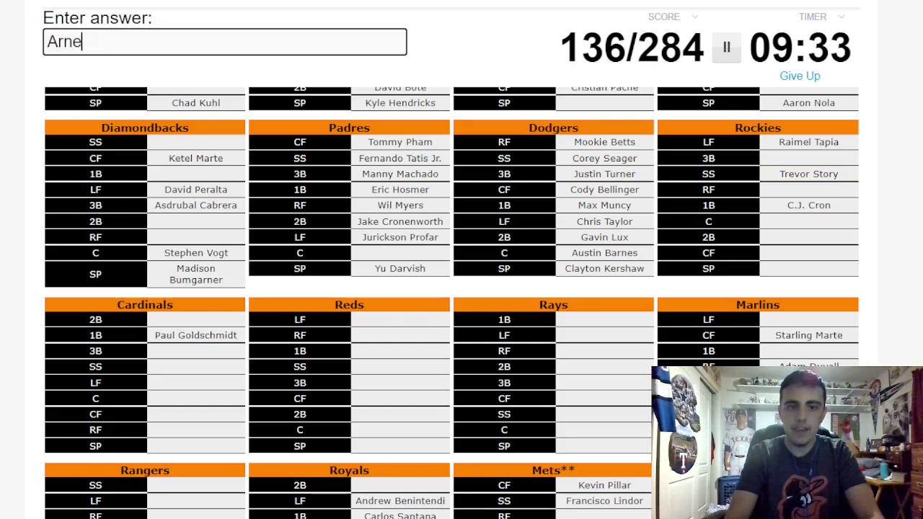
pyautogui.press('BackSpace')
pyautogui.write('enado')
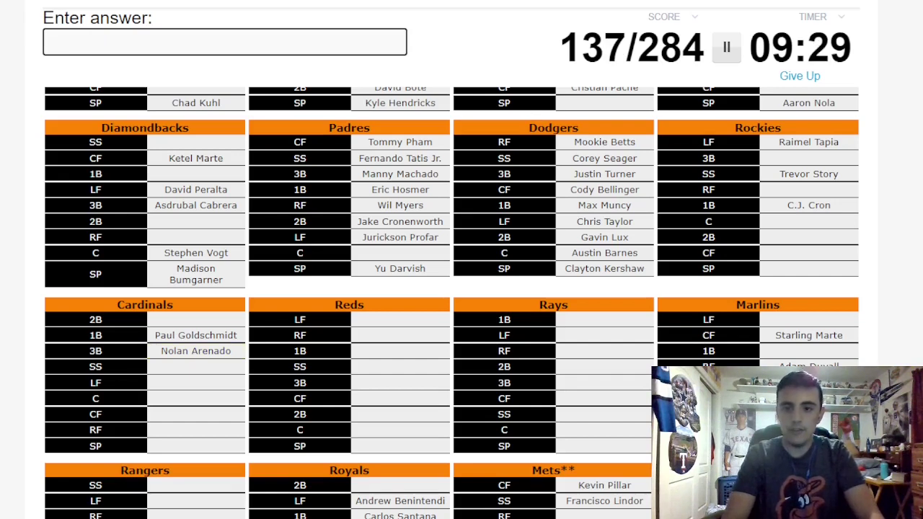
pyautogui.write('Blacmon')
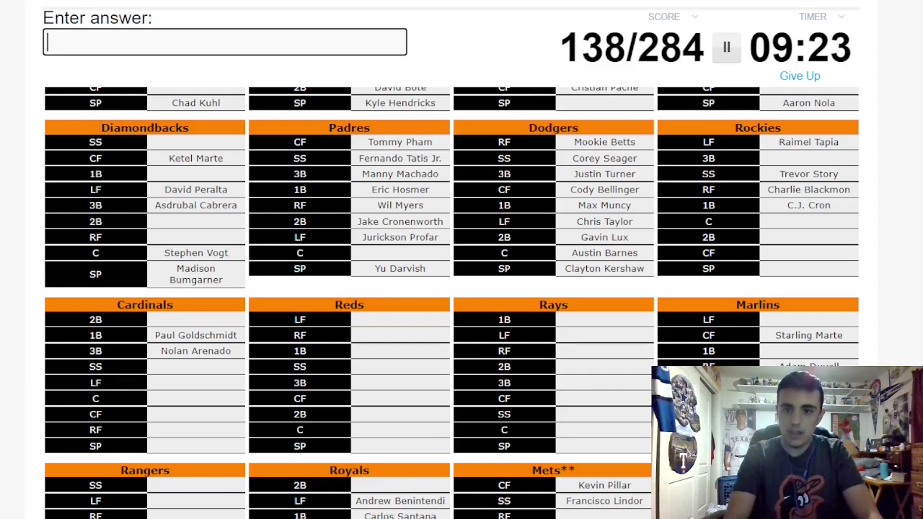
pyautogui.write('Marquez')
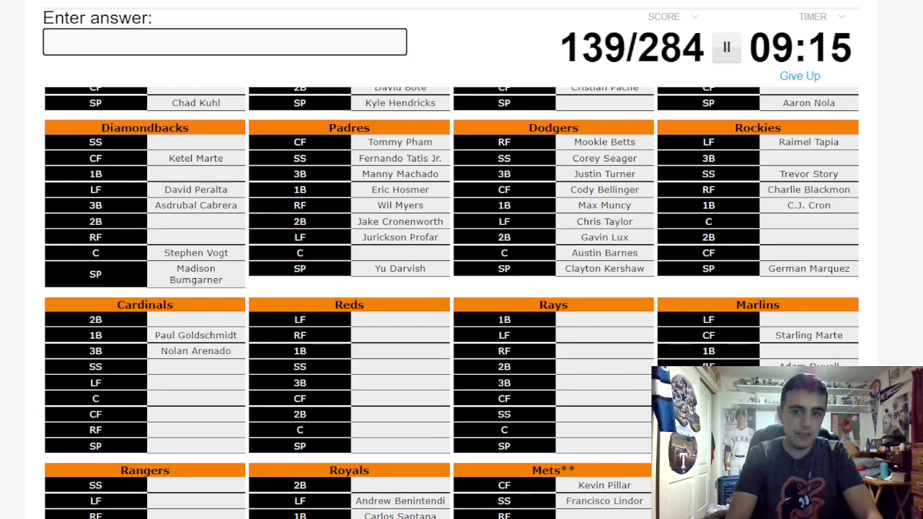
pyautogui.write('Hampson')
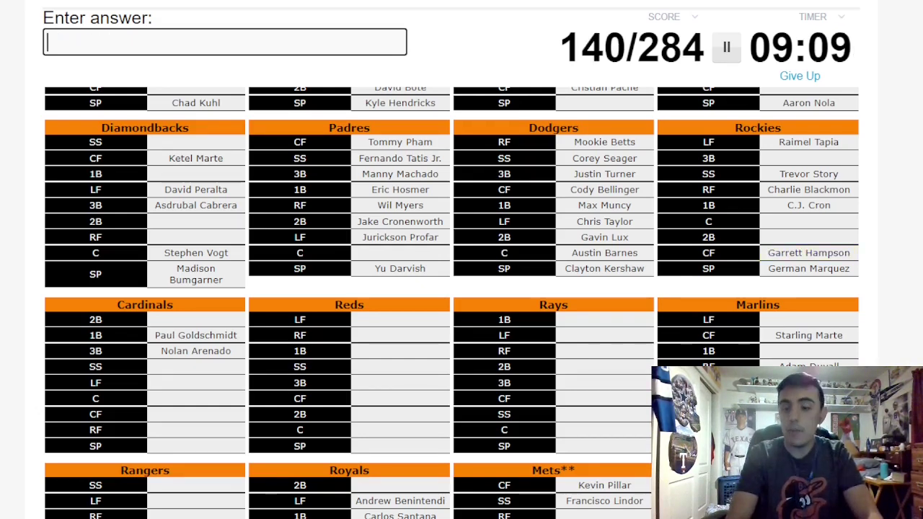
pyautogui.write(':Fu')
pyautogui.press('BackSpace')
pyautogui.press('BackSpace')
pyautogui.press('BackSpace')
pyautogui.write('Fuentes')
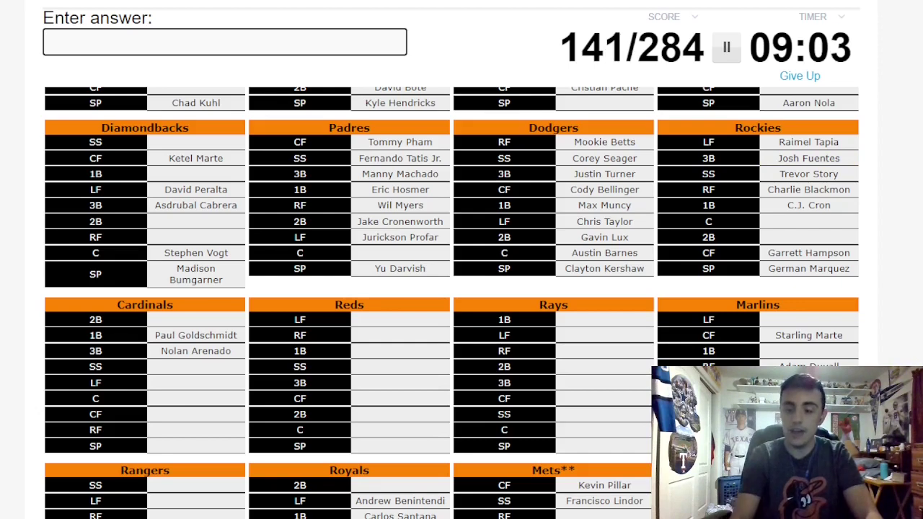
pyautogui.scroll(-1, 461, 288)
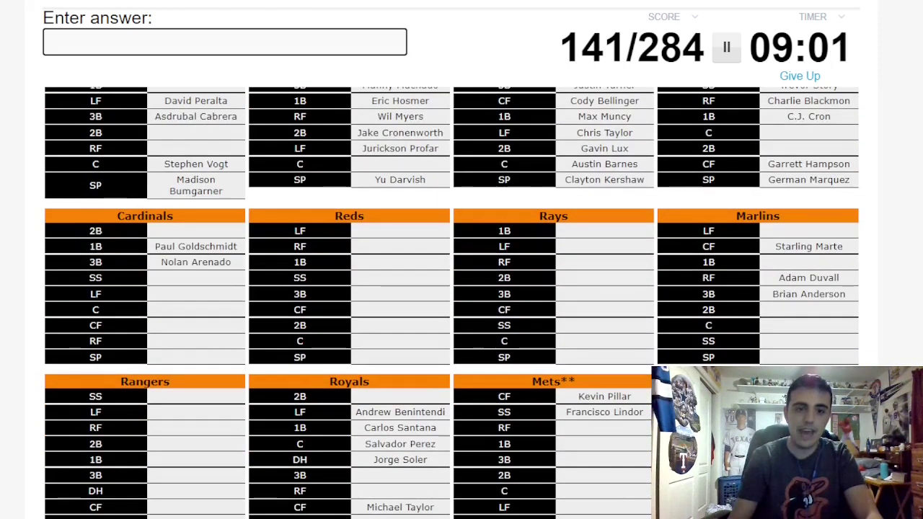
pyautogui.scroll(-1, 461, 289)
pyautogui.write('Ed')
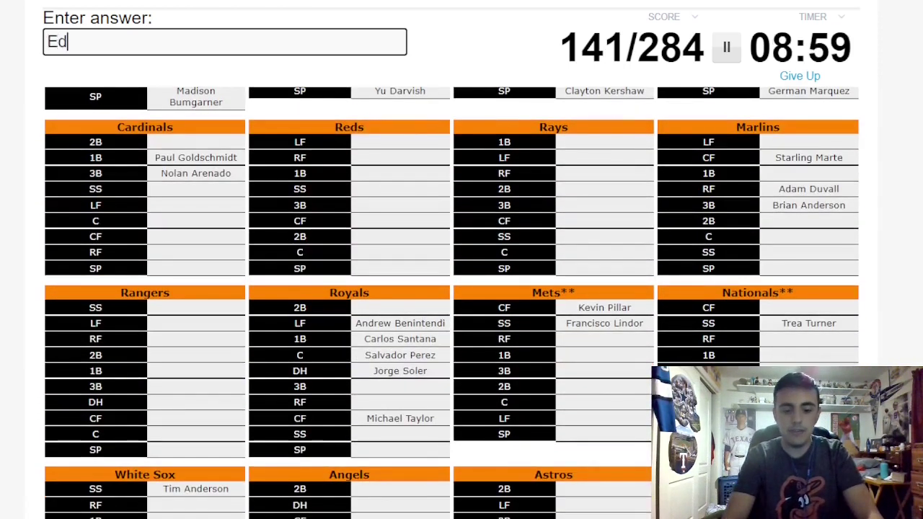
pyautogui.write('man')
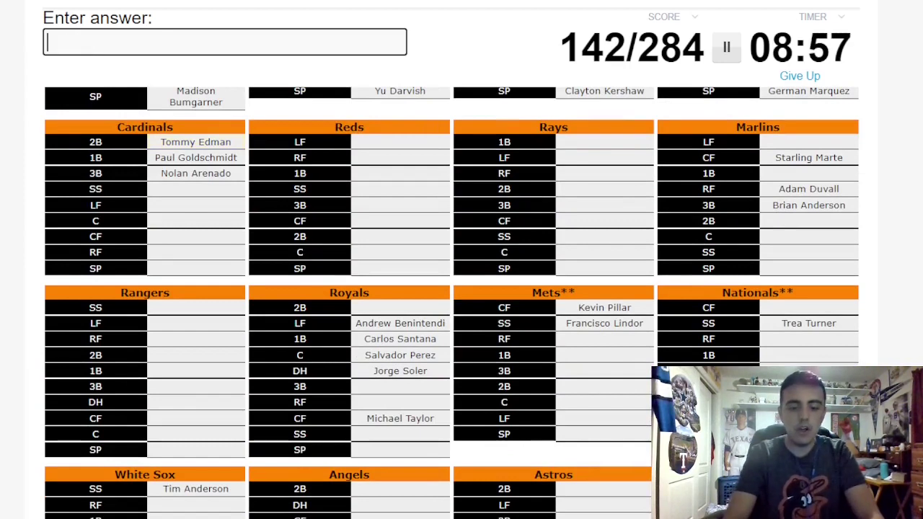
pyautogui.write('Dejong')
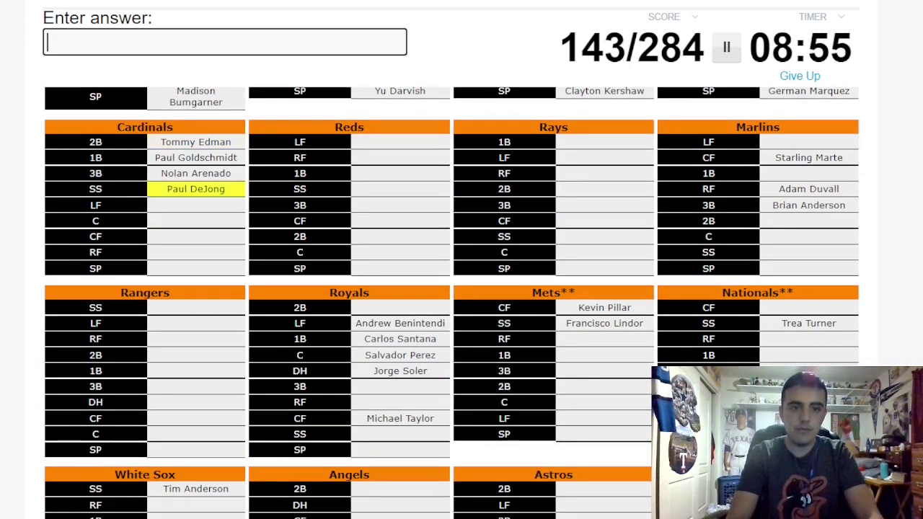
pyautogui.write('MolinaBader')
# Step: Enter Flaherty and O'Neill for the Cardinals and Winker for the Reds, fixing typos
pyautogui.press('BackSpace')
pyautogui.press('BackSpace')
pyautogui.press('BackSpace')
pyautogui.press('BackSpace')
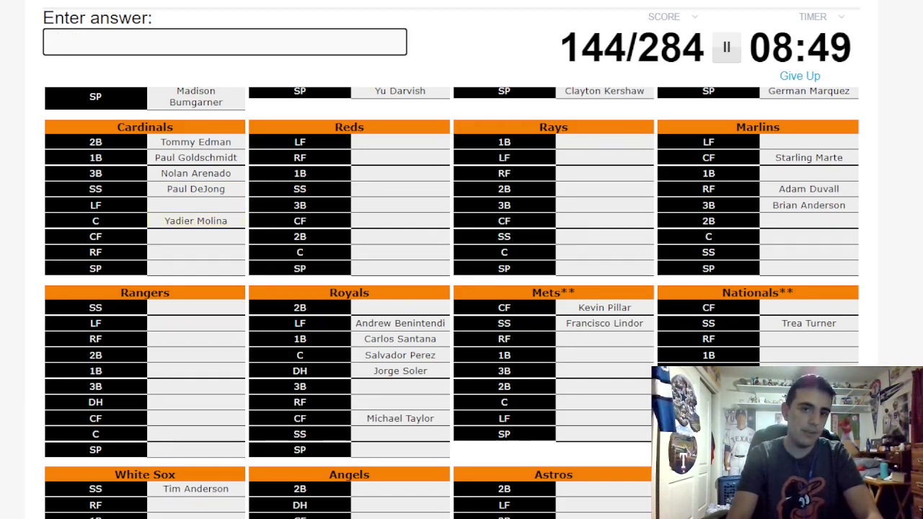
pyautogui.write('Pisscot')
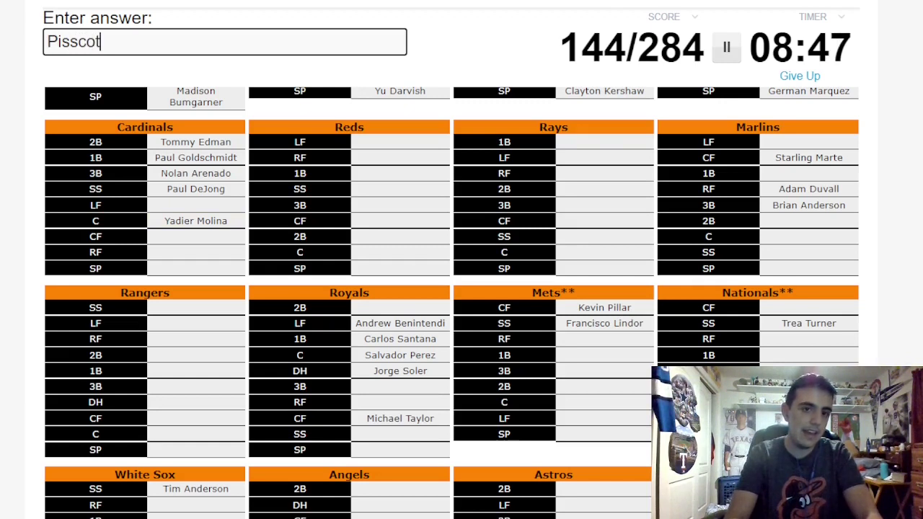
pyautogui.write('ti')
pyautogui.press('BackSpace')
pyautogui.press('BackSpace')
pyautogui.press('BackSpace')
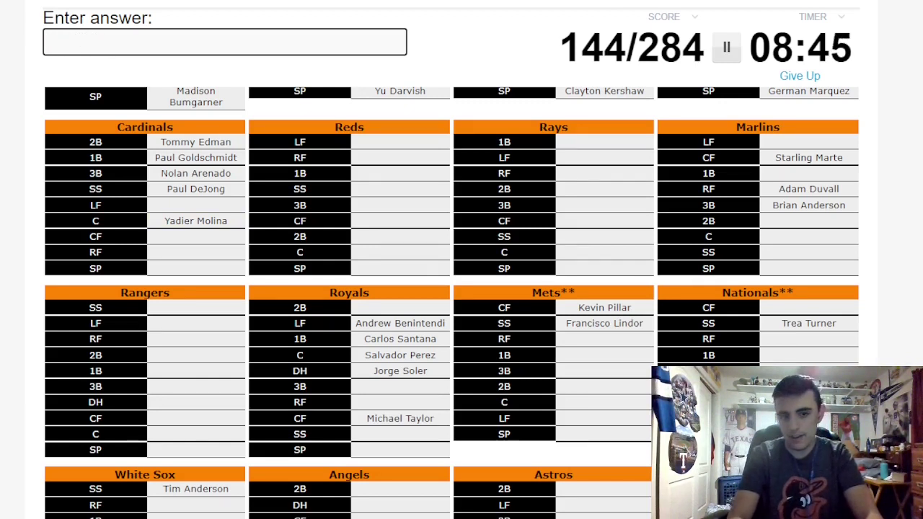
pyautogui.write('Watin')
pyautogui.press('BackSpace')
pyautogui.press('BackSpace')
pyautogui.press('BackSpace')
pyautogui.write('in')
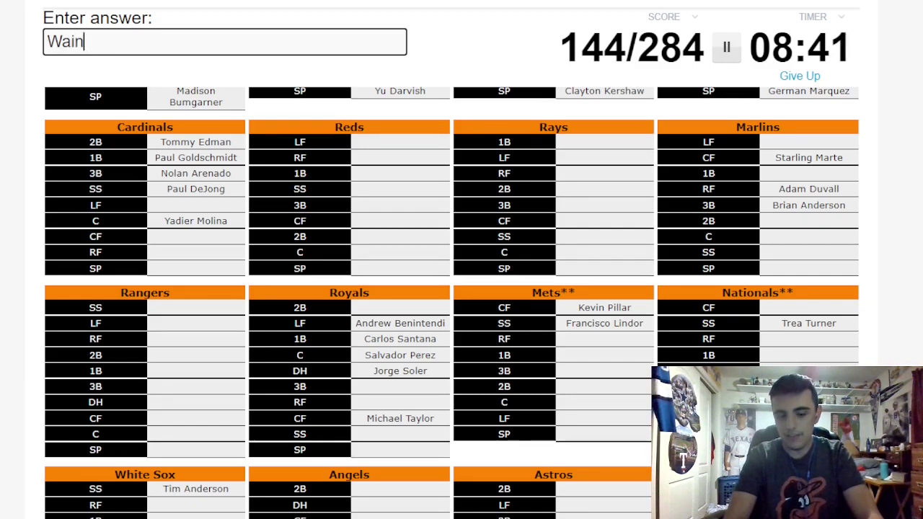
pyautogui.write('wrigh')
pyautogui.press('BackSpace')
pyautogui.press('BackSpace')
pyautogui.press('BackSpace')
pyautogui.press('BackSpace')
pyautogui.write('Flaher')
pyautogui.press('BackSpace')
pyautogui.write('y')
pyautogui.press('BackSpace')
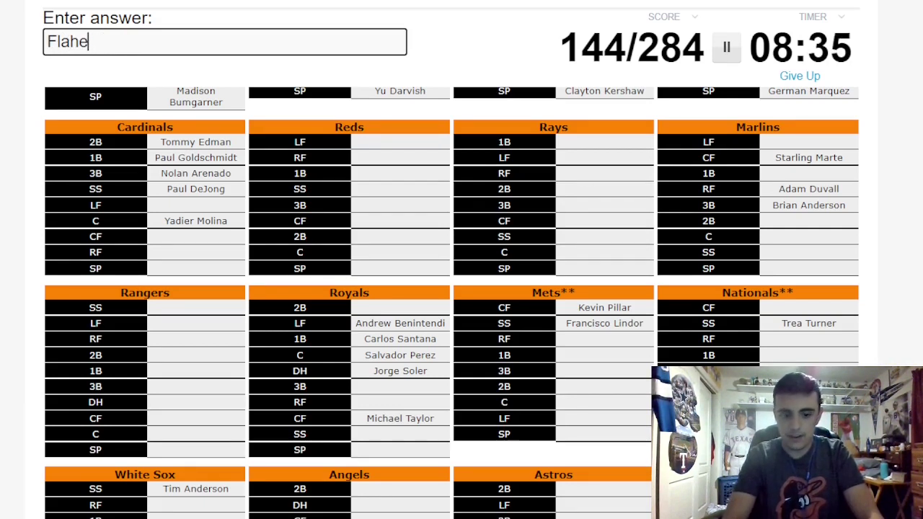
pyautogui.press('BackSpace')
pyautogui.write('erty')
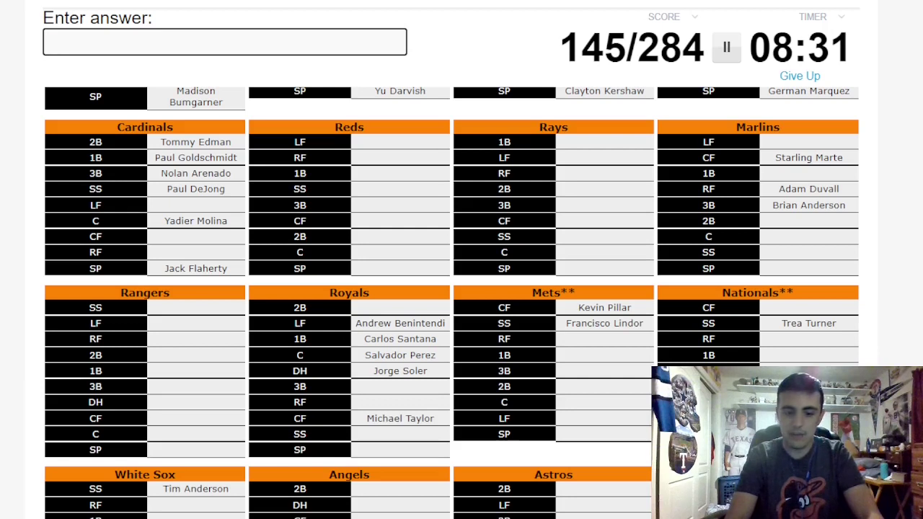
pyautogui.write('Onll')
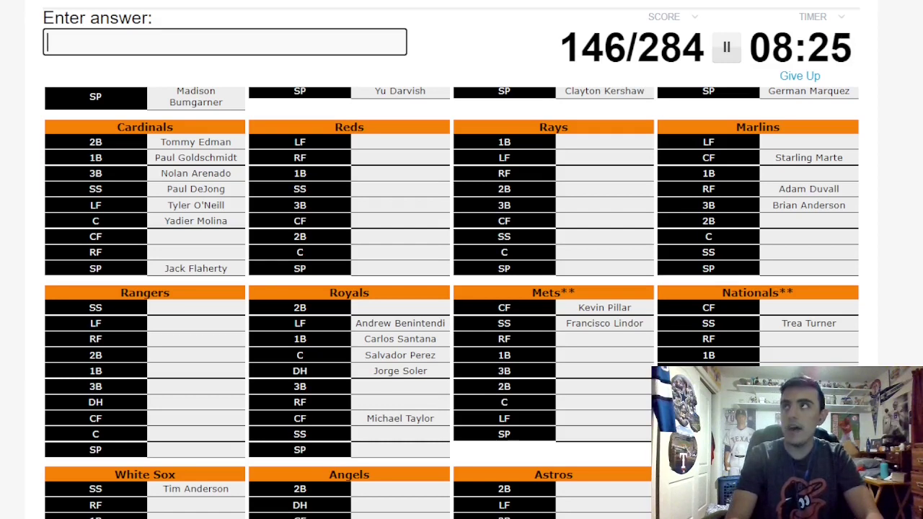
pyautogui.write('Bade')
pyautogui.press('BackSpace')
pyautogui.press('BackSpace')
pyautogui.press('BackSpace')
pyautogui.press('BackSpace')
pyautogui.write('Winker')
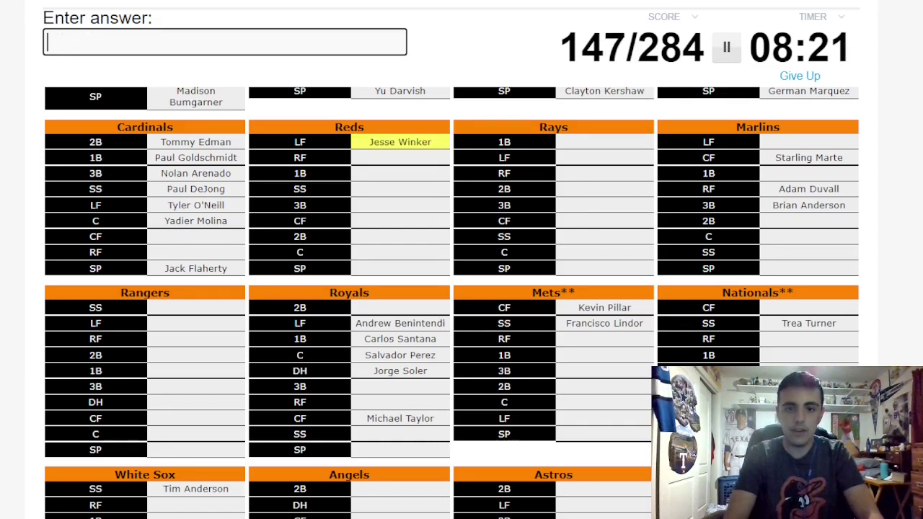
pyautogui.write('Ca')
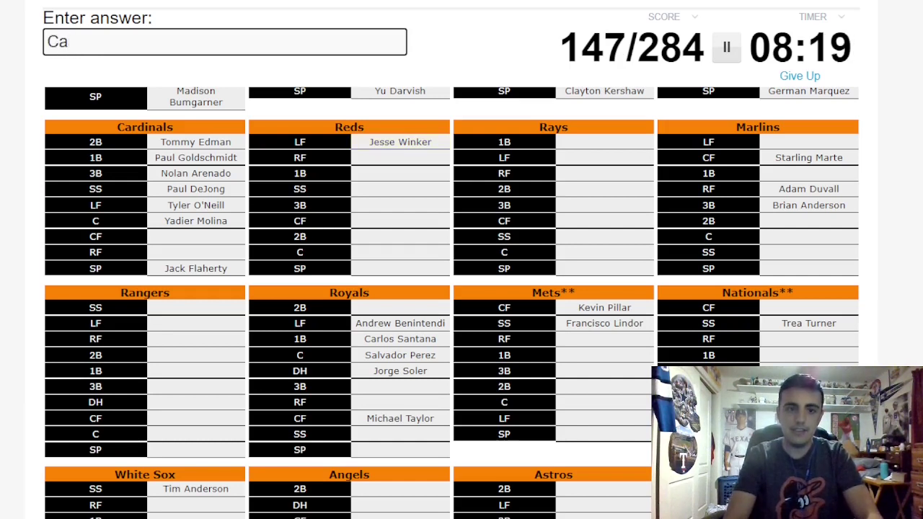
pyautogui.write('ltellanos')
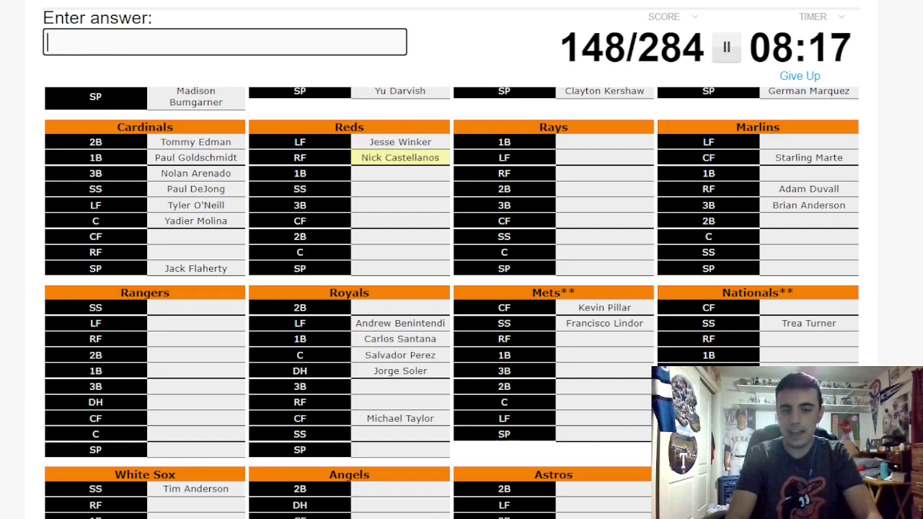
pyautogui.write('Votto')
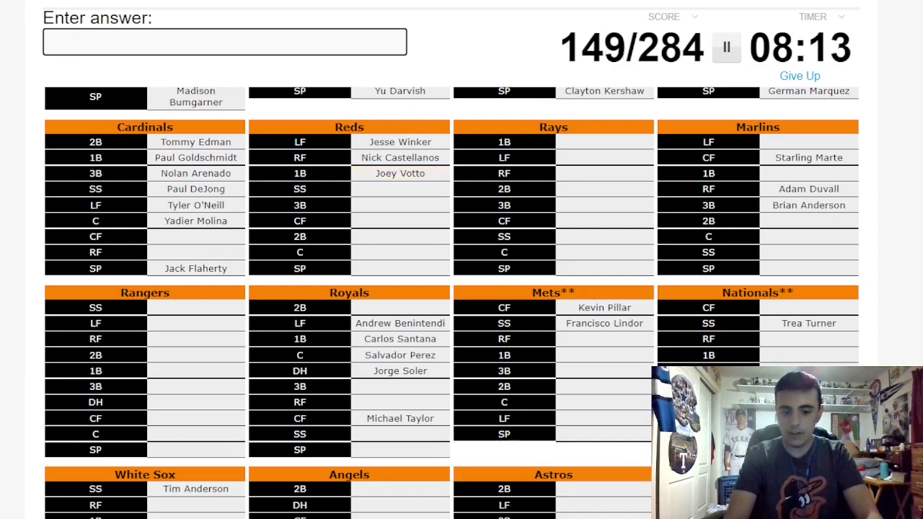
pyautogui.write('Galo')
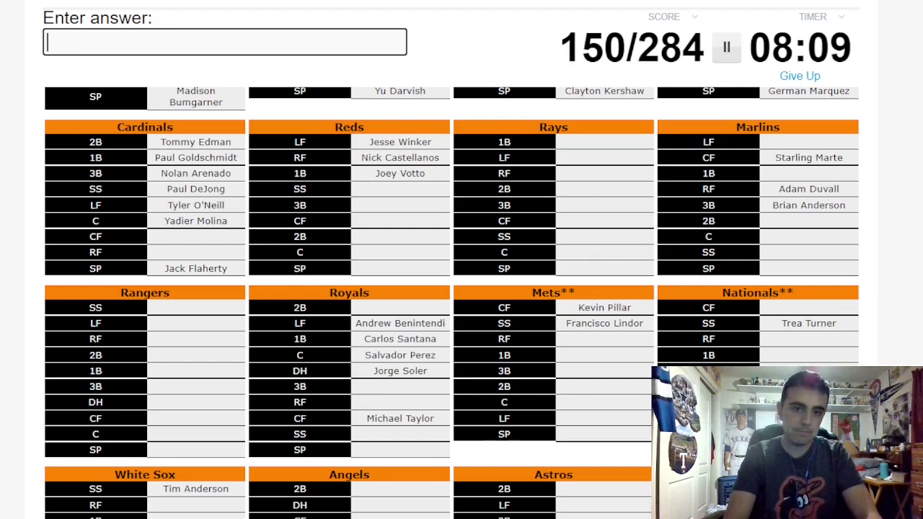
pyautogui.write('Moustakas')
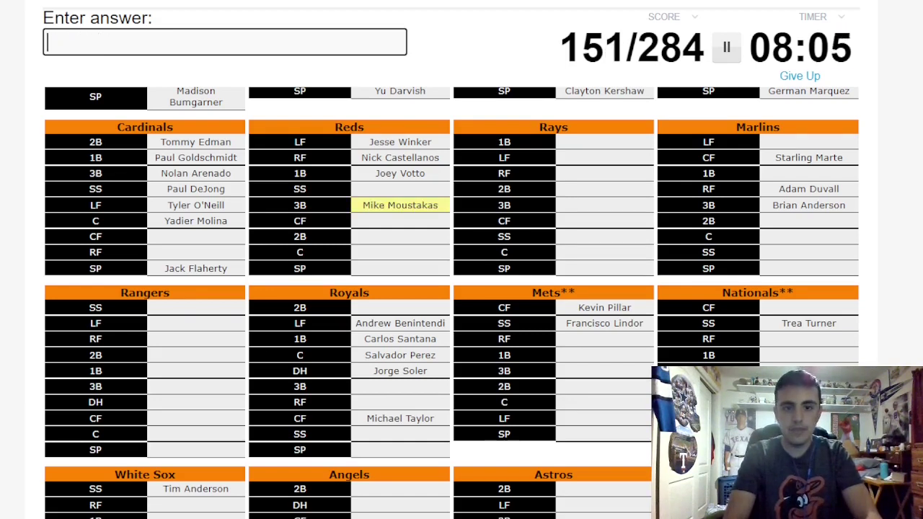
pyautogui.write('Sens')
# Step: Add Castellanos, Votto, Moustakas, Senzel, India, Barnhart, Castillo and Suarez, correcting Senzel's spelling
pyautogui.press('BackSpace')
pyautogui.write('zel')
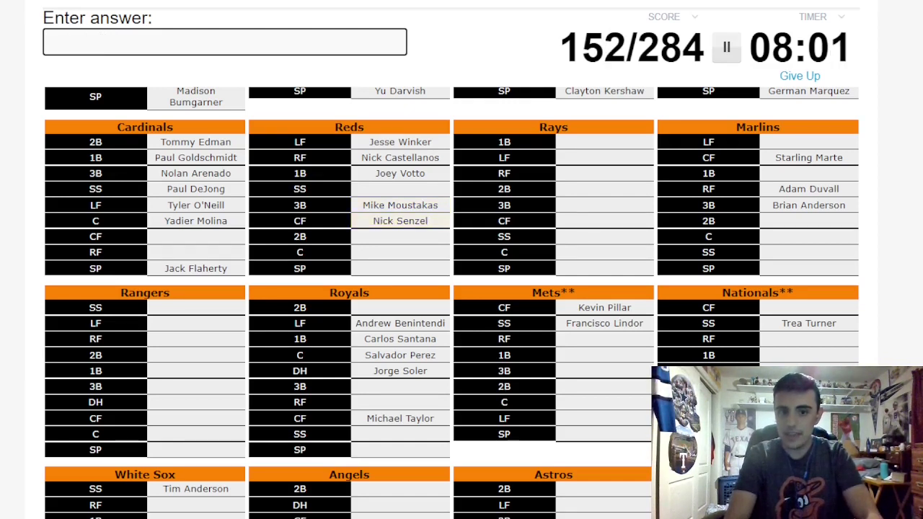
pyautogui.write('IndiaBarnhartCastillo')
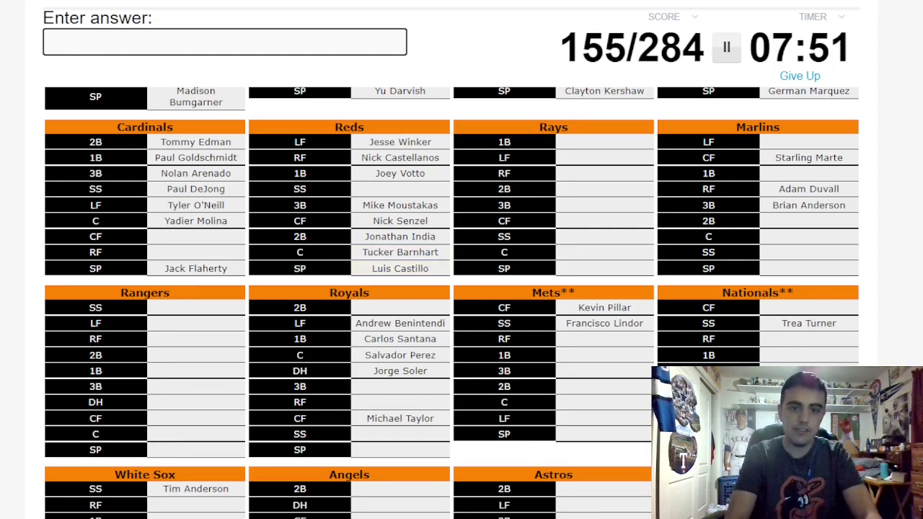
pyautogui.write('Sua')
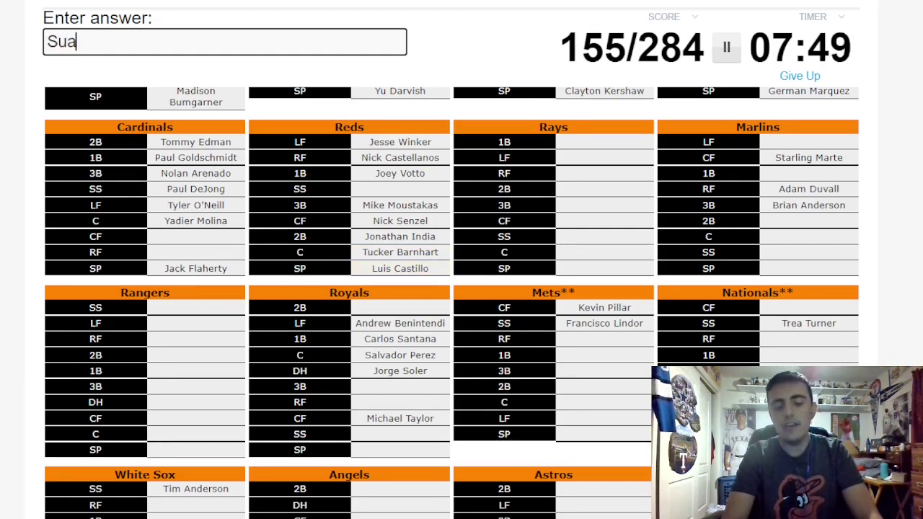
pyautogui.write('rez')
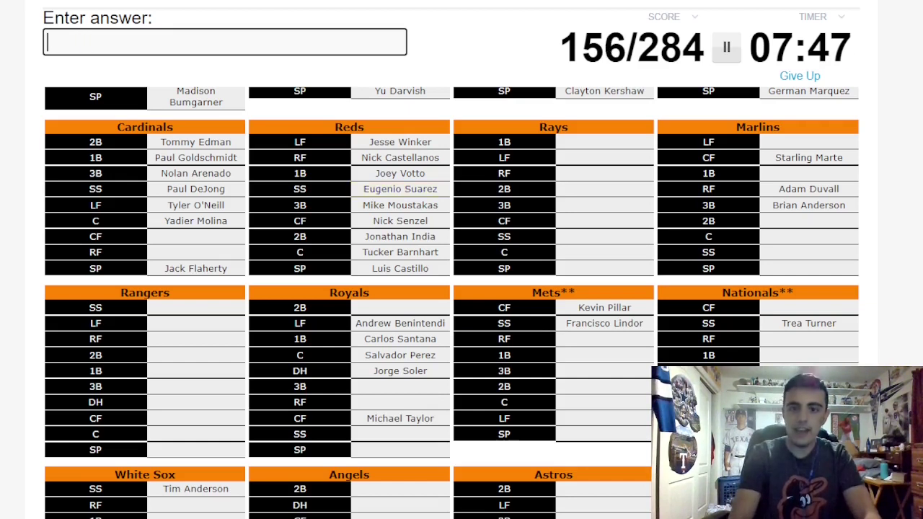
pyautogui.write('Meado')
# Step: Enter Meadows, Arozarena and Zunino, clearing a rejected Wendell guess
pyautogui.press('BackSpace')
pyautogui.write('ws')
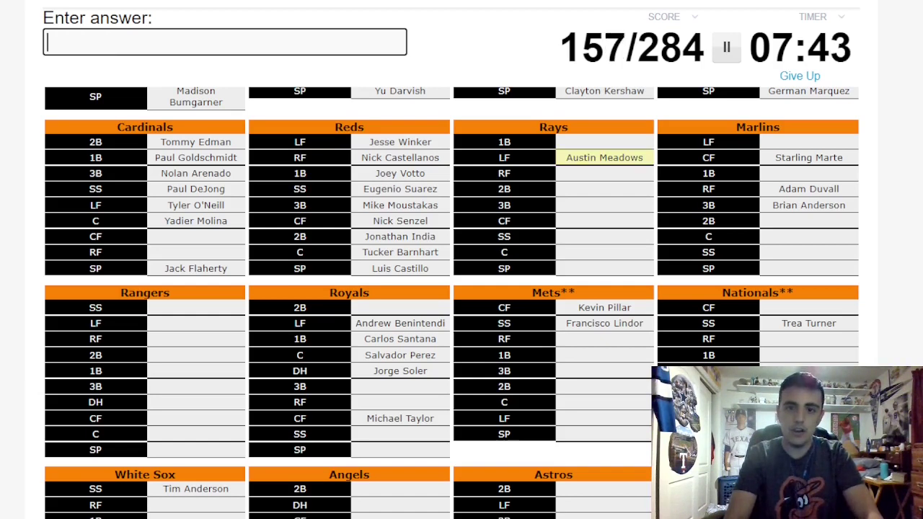
pyautogui.write('A')
pyautogui.write('roza')
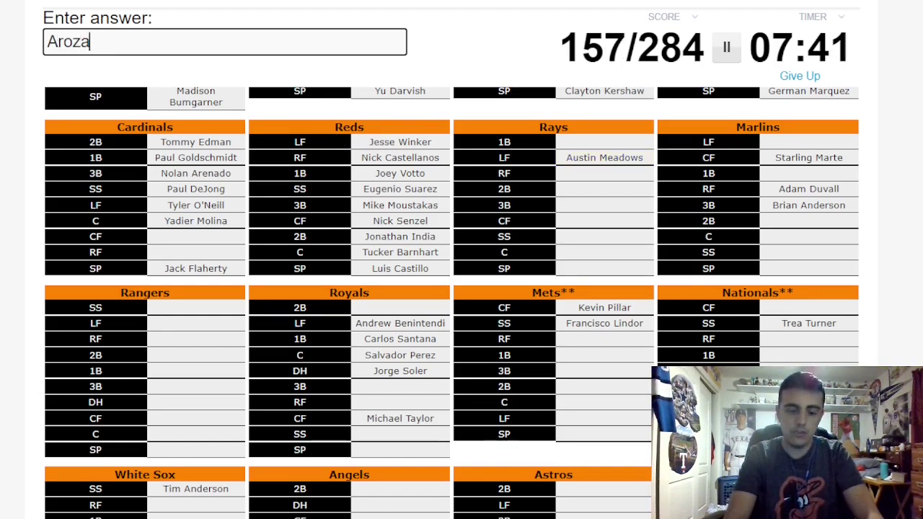
pyautogui.write('rena')
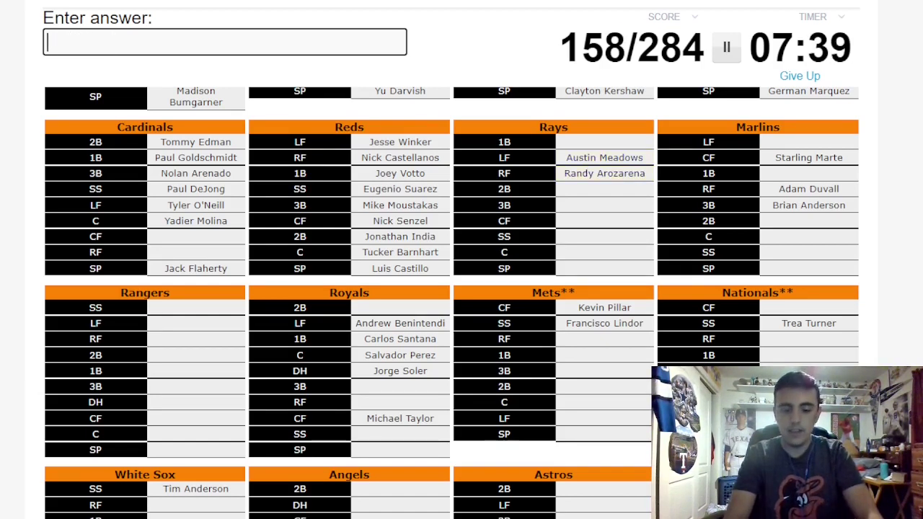
pyautogui.write('Lowe')
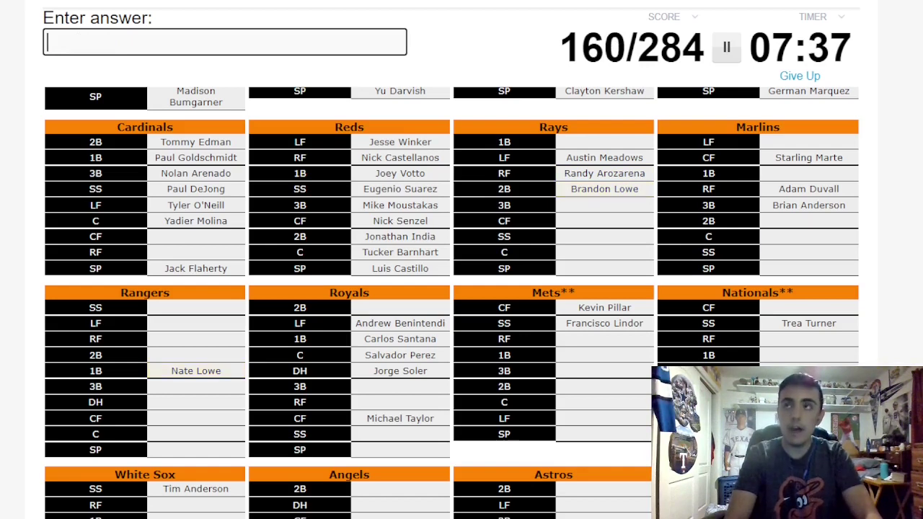
pyautogui.write('Wendell')
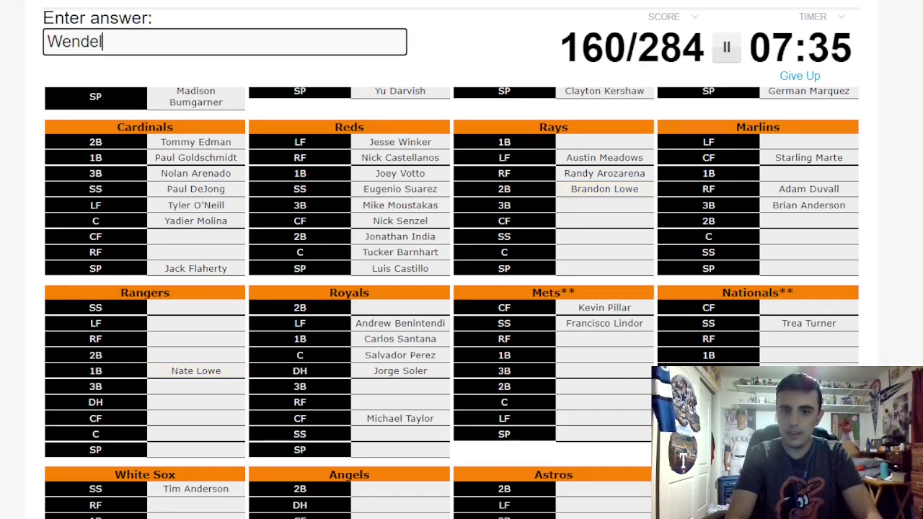
pyautogui.press('BackSpace')
pyautogui.press('BackSpace')
pyautogui.press('BackSpace')
pyautogui.write('Mea')
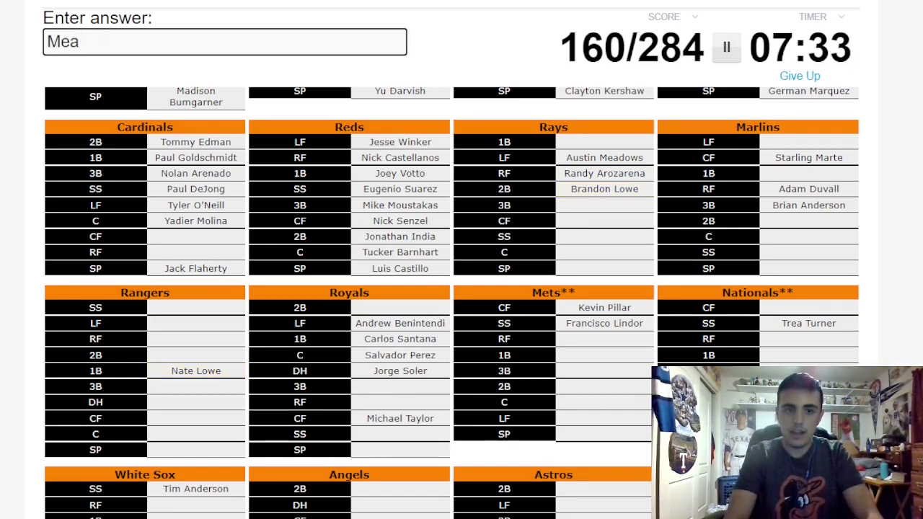
pyautogui.press('BackSpace')
pyautogui.press('BackSpace')
pyautogui.press('BackSpace')
pyautogui.write('Glasnow')
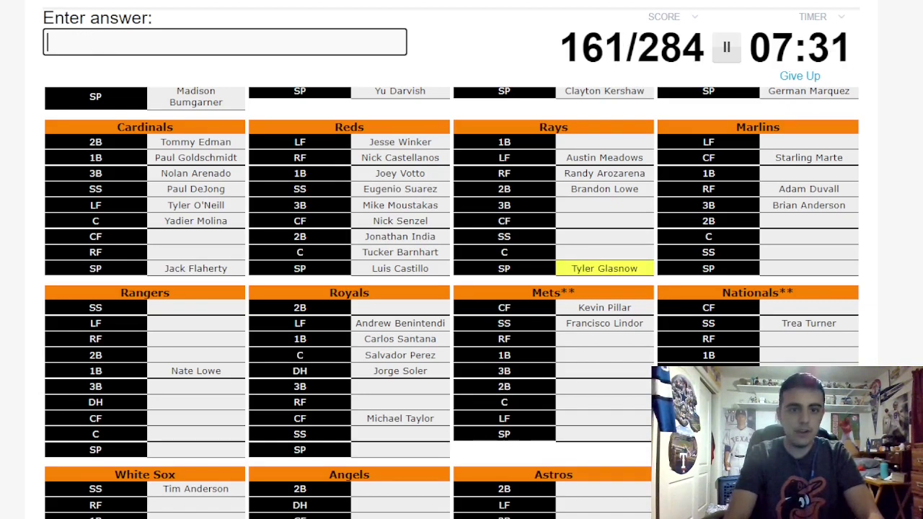
pyautogui.write('Ziun')
pyautogui.press('BackSpace')
pyautogui.press('BackSpace')
pyautogui.press('BackSpace')
pyautogui.write('unino')
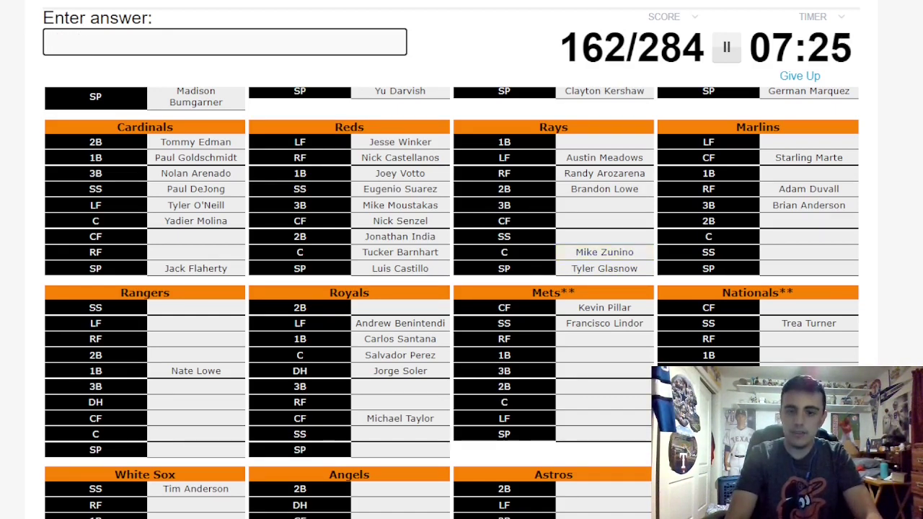
pyautogui.write('Franco')
# Step: Enter Tsutsugo, Kiermaier and Longoria, correcting the Tsutsugo and Longoria spellings
pyautogui.press('BackSpace')
pyautogui.press('BackSpace')
pyautogui.press('BackSpace')
pyautogui.press('BackSpace')
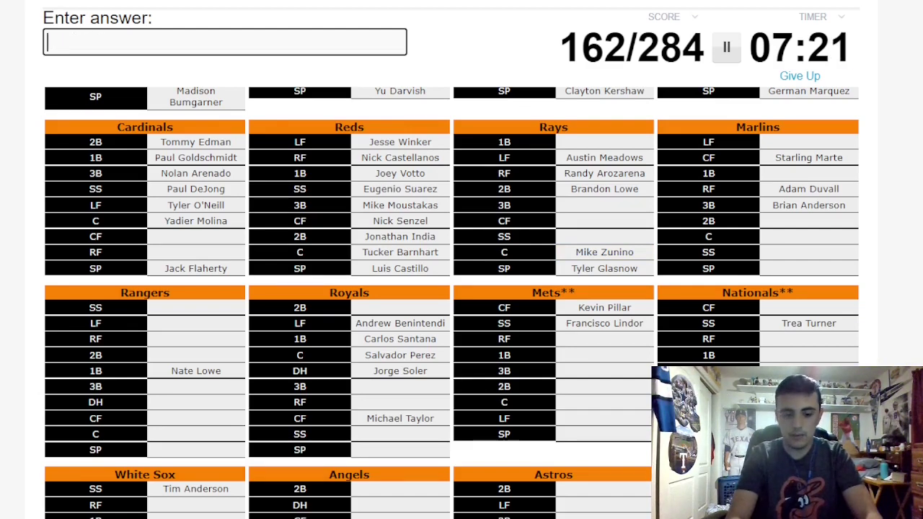
pyautogui.write('Admes')
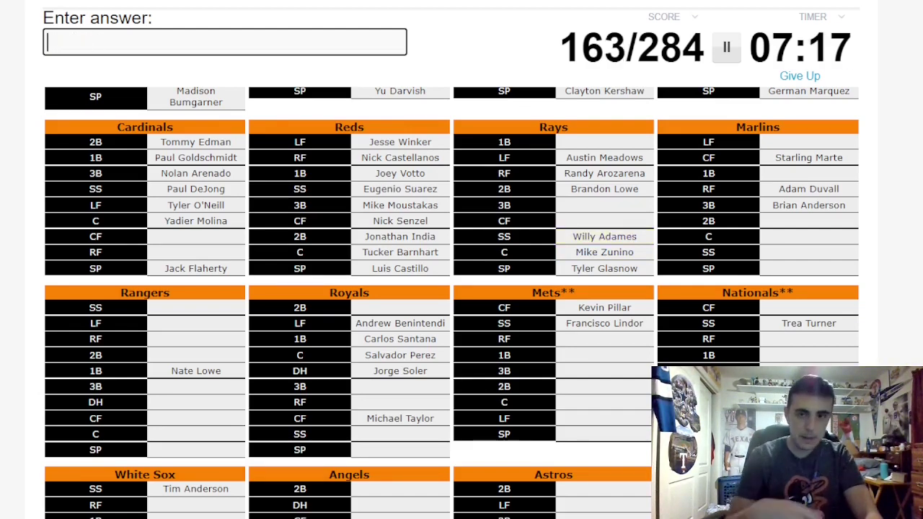
pyautogui.write('S')
pyautogui.press('BackSpace')
pyautogui.write('Tus')
pyautogui.press('BackSpace')
pyautogui.press('BackSpace')
pyautogui.write('sutu')
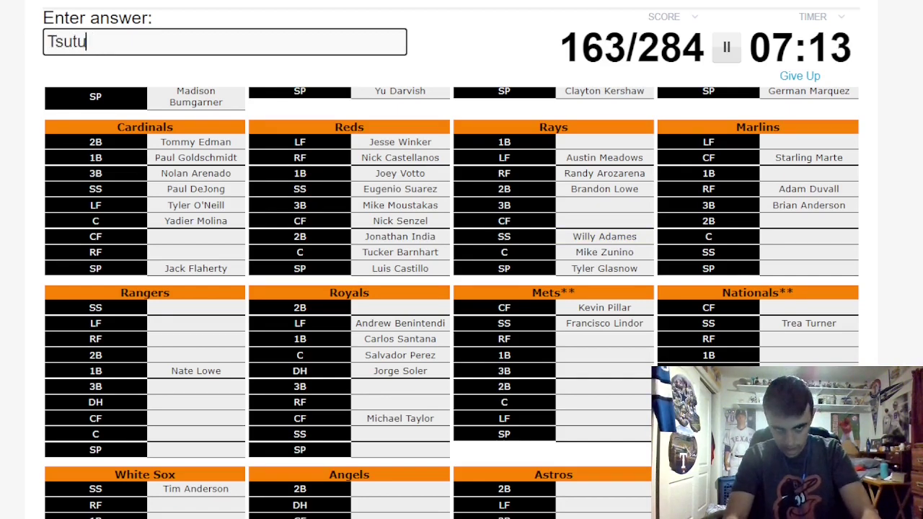
pyautogui.press('BackSpace')
pyautogui.write('sugo')
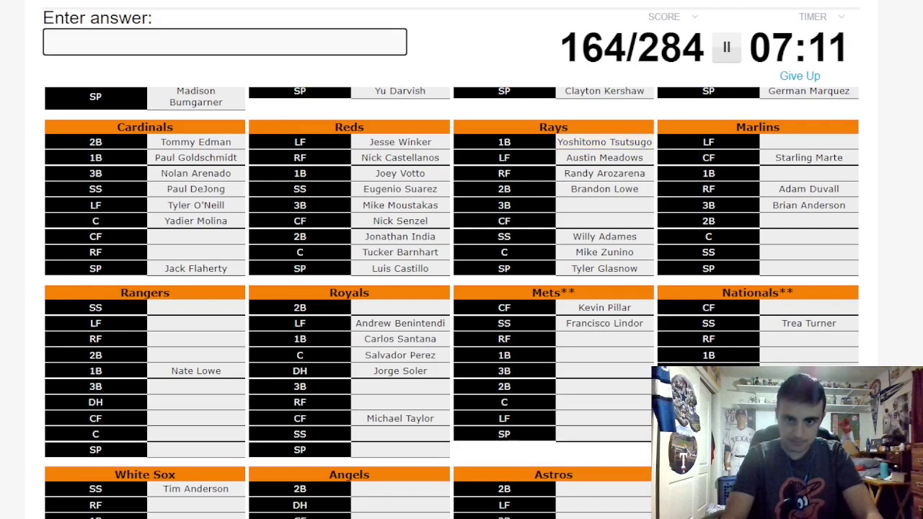
pyautogui.write('Kiermaier')
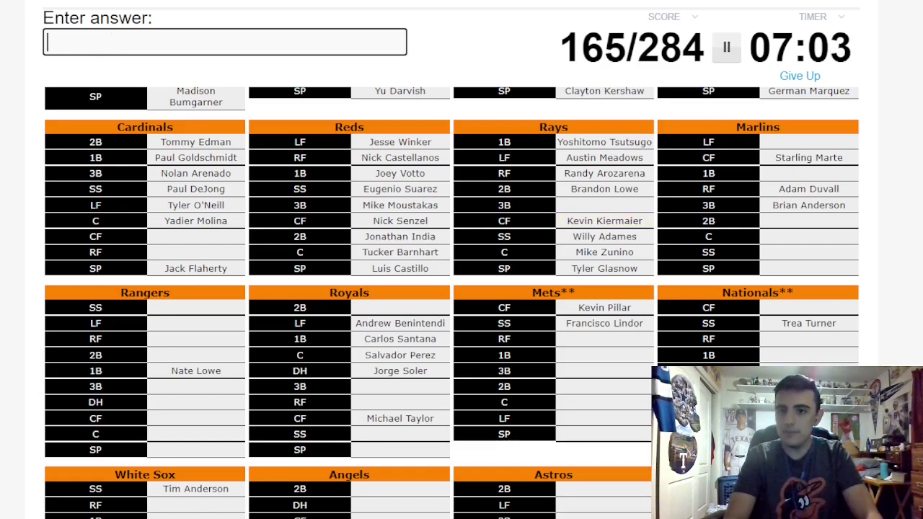
pyautogui.write('Longorisa')
pyautogui.press('BackSpace')
pyautogui.press('BackSpace')
pyautogui.write('a')
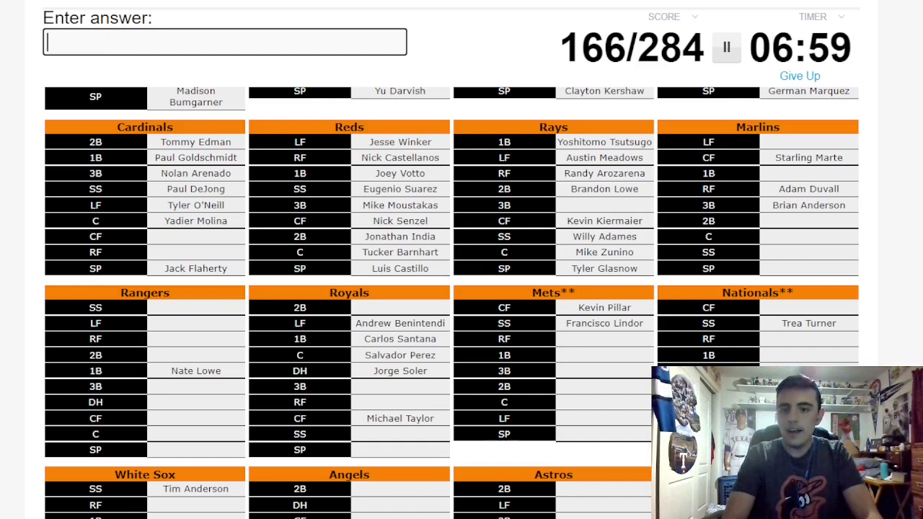
pyautogui.write('Chishol')
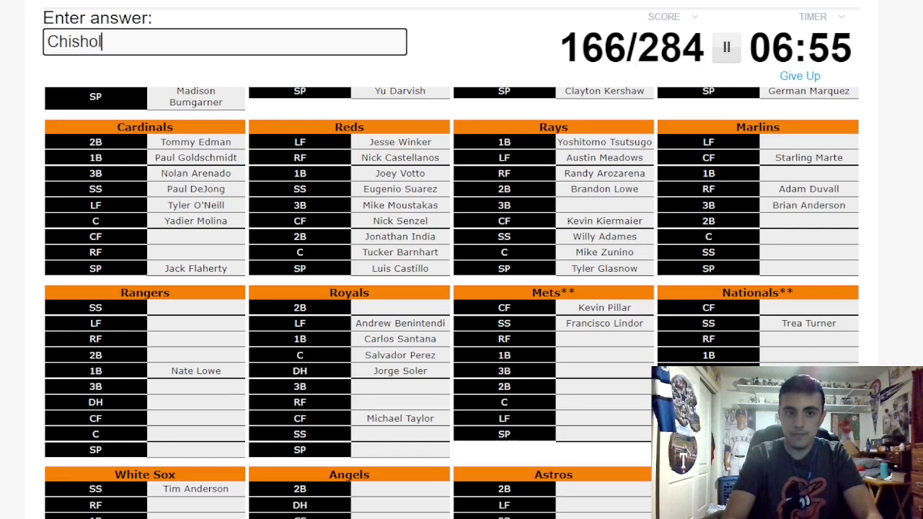
pyautogui.write('m')
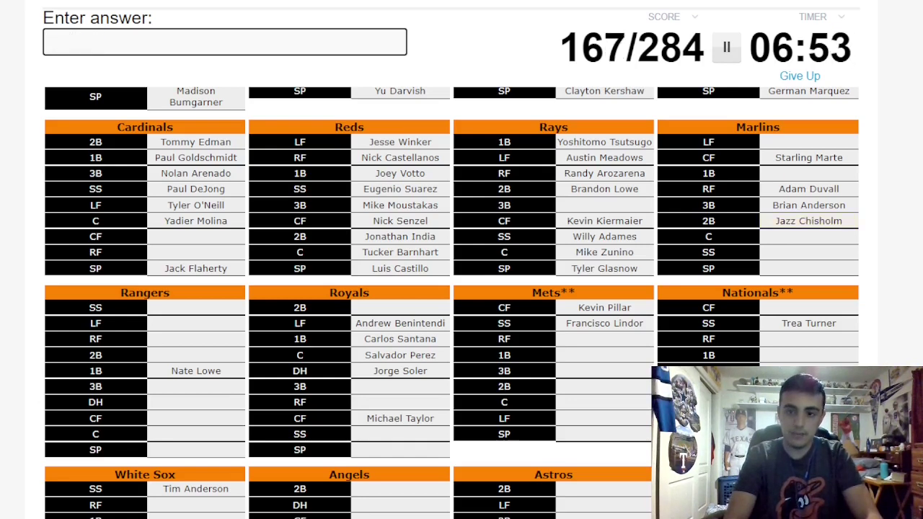
pyautogui.write('Alfaro')
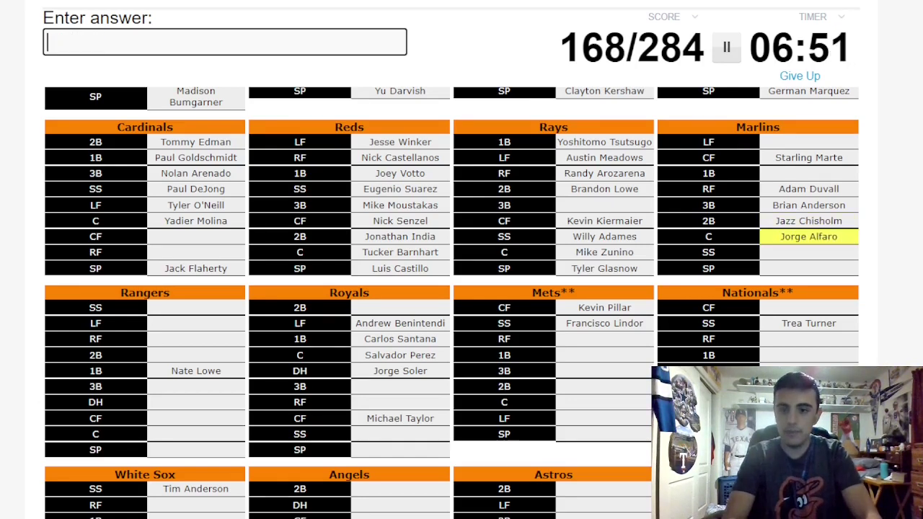
pyautogui.write('cantars')
# Step: Enter Chisholm, Alfaro and Alcantara for the Marlins, fixing an Alcantara typo
pyautogui.press('BackSpace')
pyautogui.write('a')
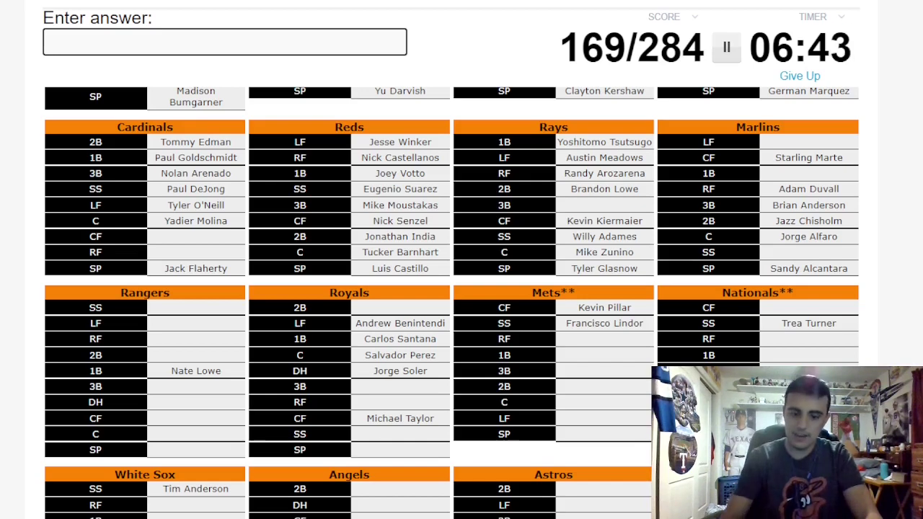
pyautogui.write('Aguilar')
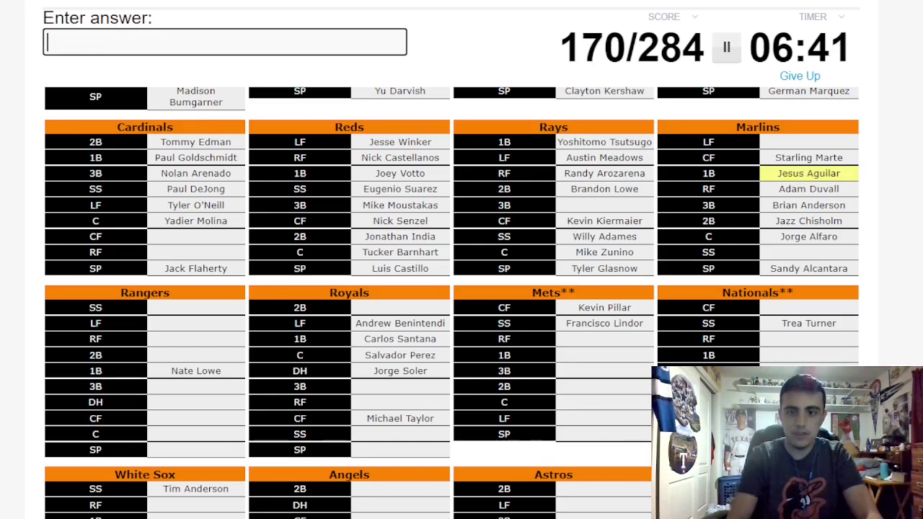
pyautogui.scroll(-1, 461, 303)
pyautogui.scroll(-1, 461, 303)
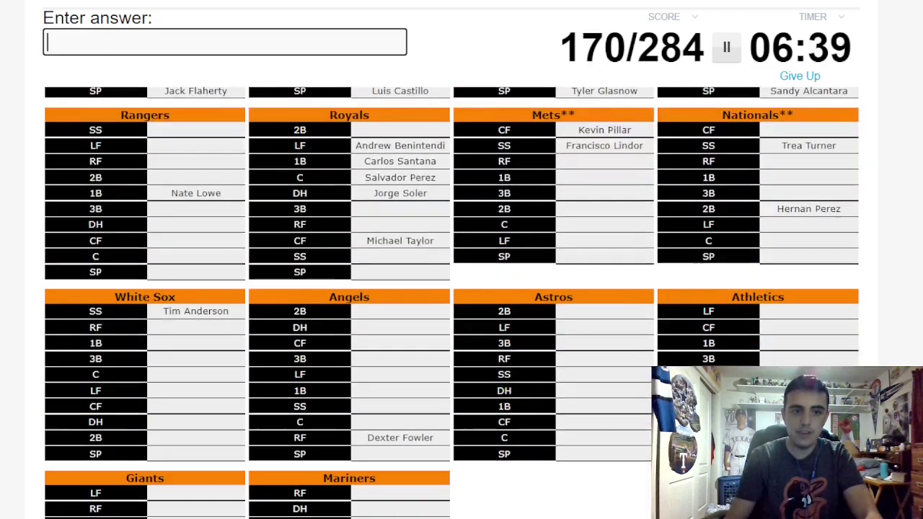
pyautogui.write('Falefa')
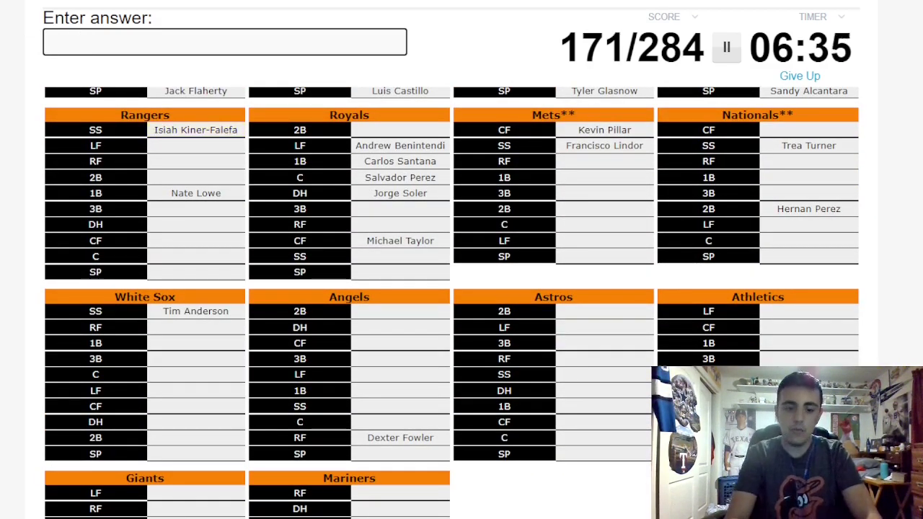
pyautogui.write('White')
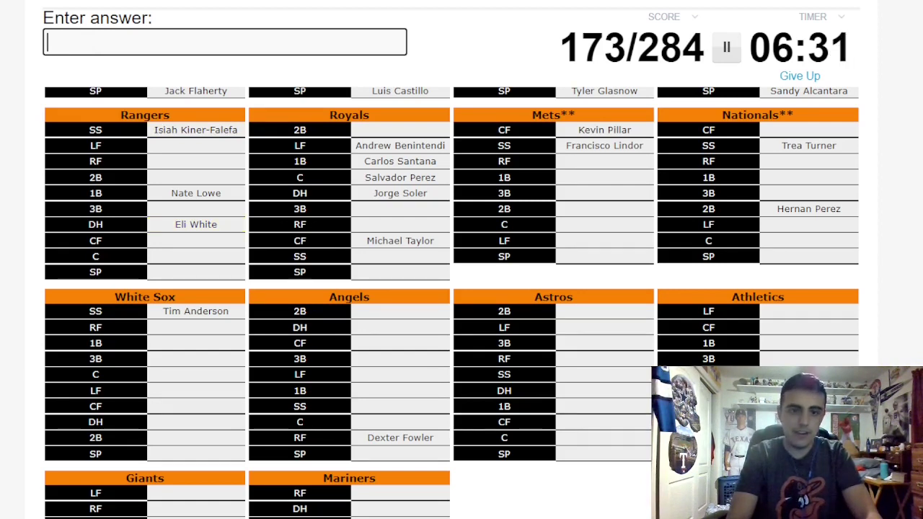
pyautogui.write('France')
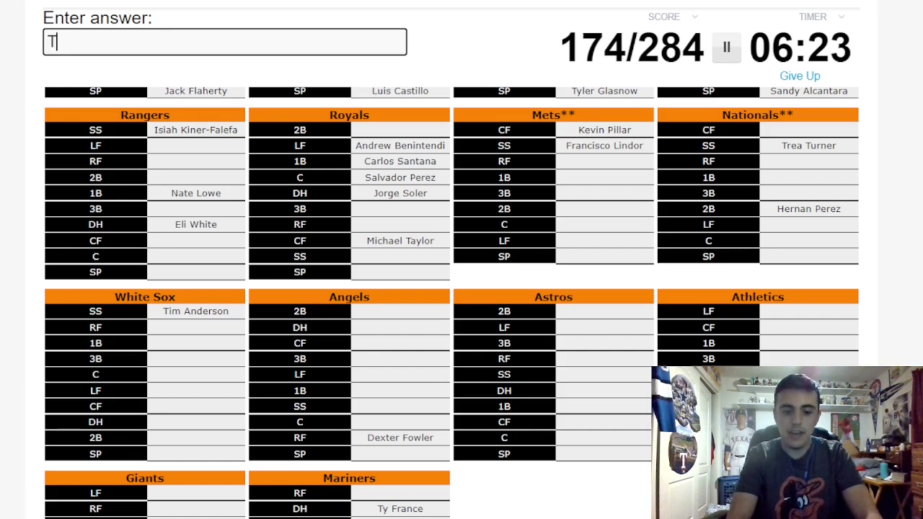
pyautogui.write('averas')
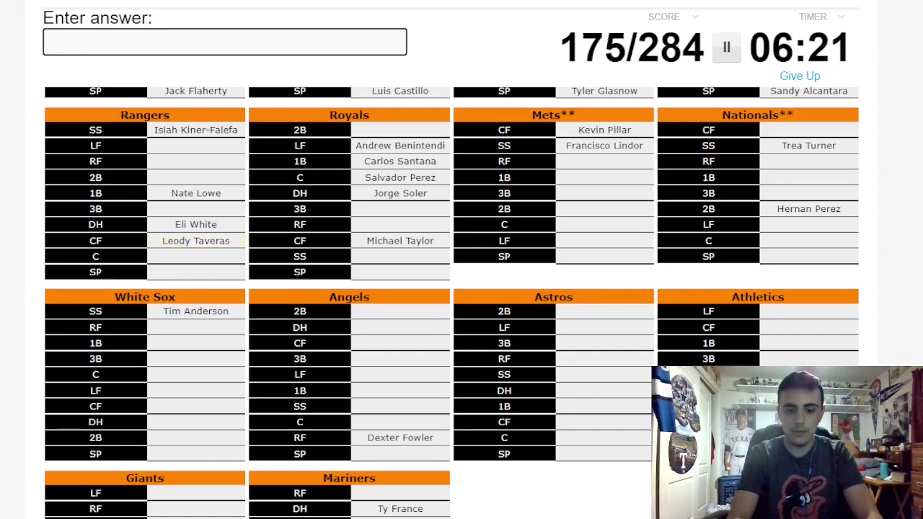
pyautogui.write('Trvino')
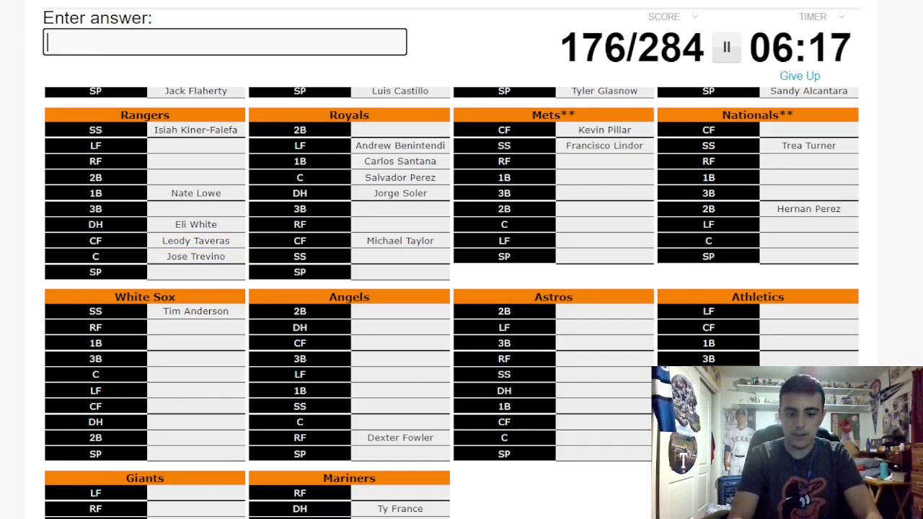
pyautogui.write('ibson')
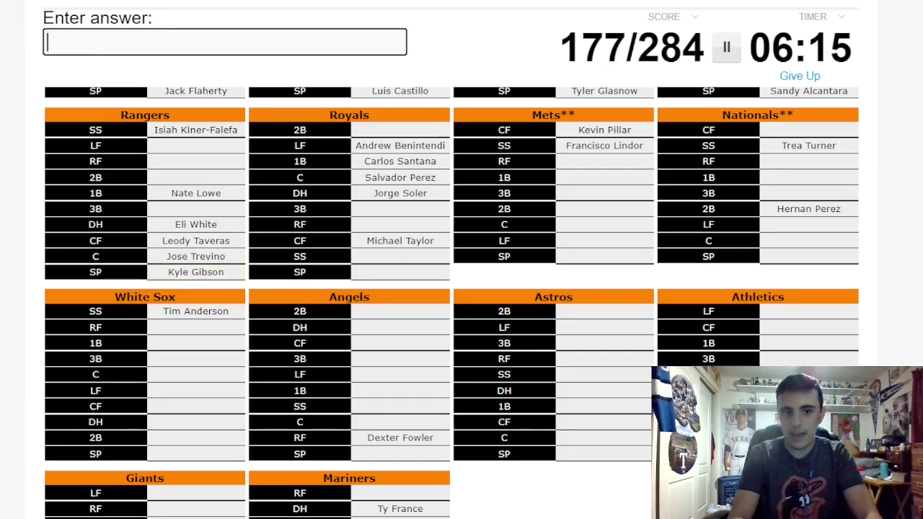
pyautogui.write('Holt')
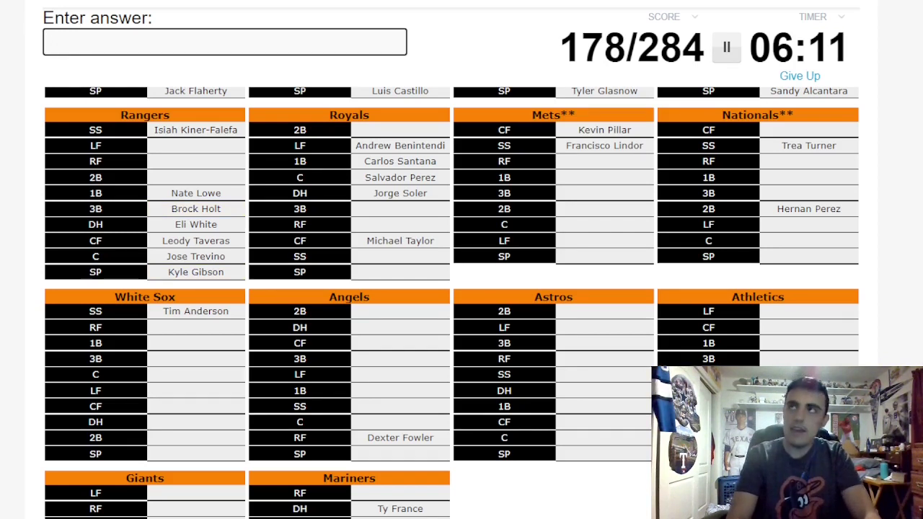
pyautogui.write('Hern')
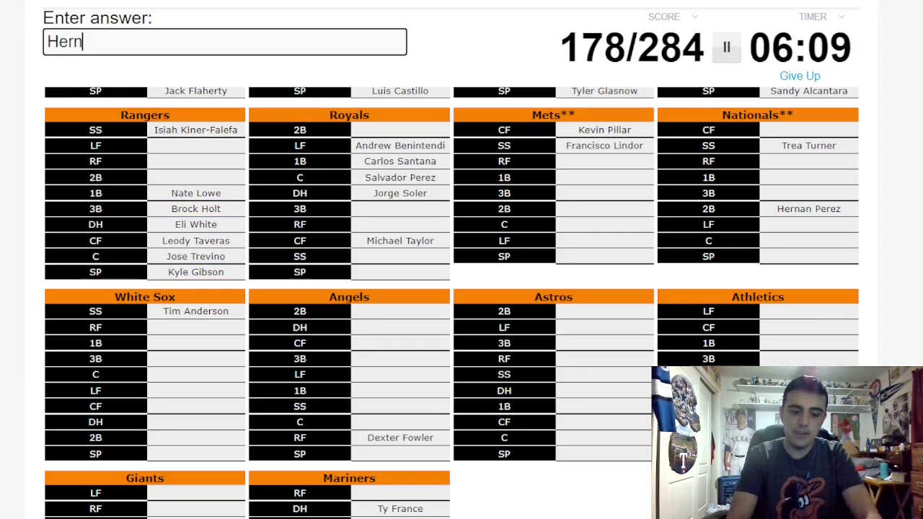
pyautogui.write('andez')
# Step: Enter Rangers Kiner-Falefa, Taveras, Trevino, Gibson, Holt and Solak, clearing a misspelled Hernandez guess
pyautogui.press('BackSpace')
pyautogui.press('BackSpace')
pyautogui.press('BackSpace')
pyautogui.press('BackSpace')
pyautogui.press('BackSpace')
pyautogui.write('Solak')
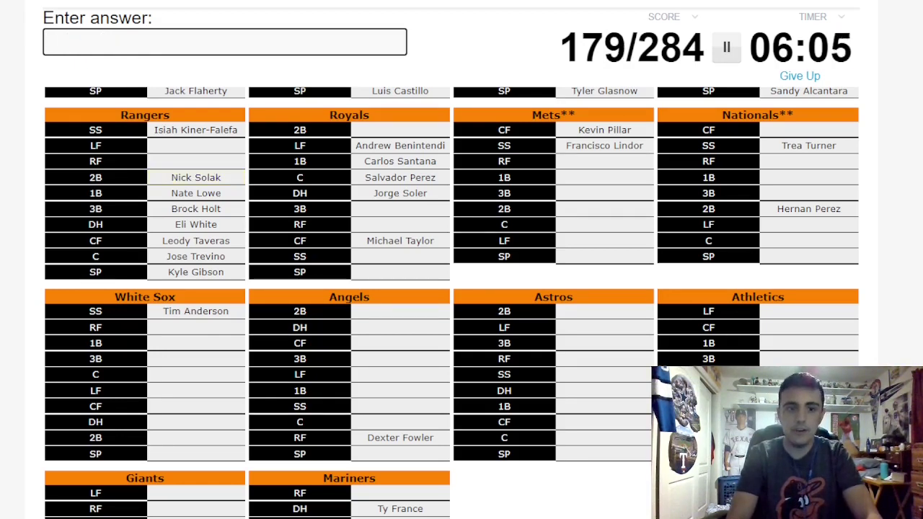
pyautogui.write('Dal')
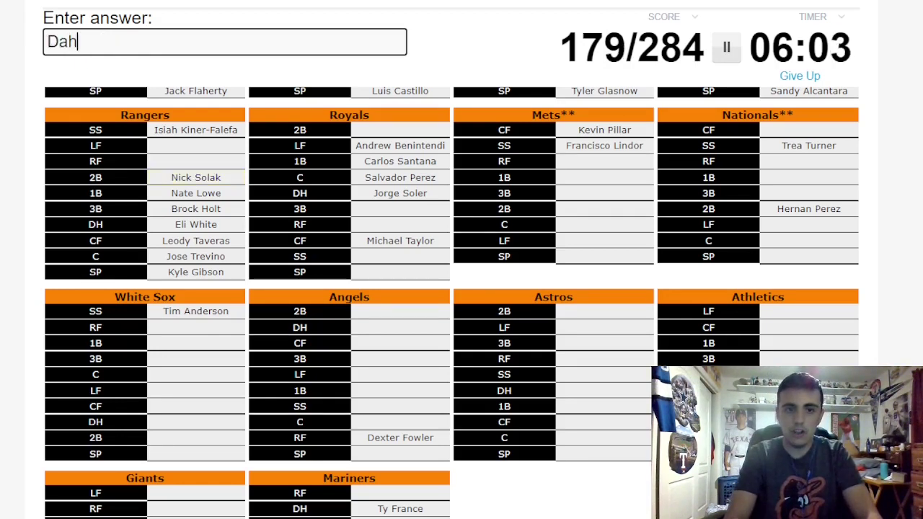
pyautogui.write('lgallo')
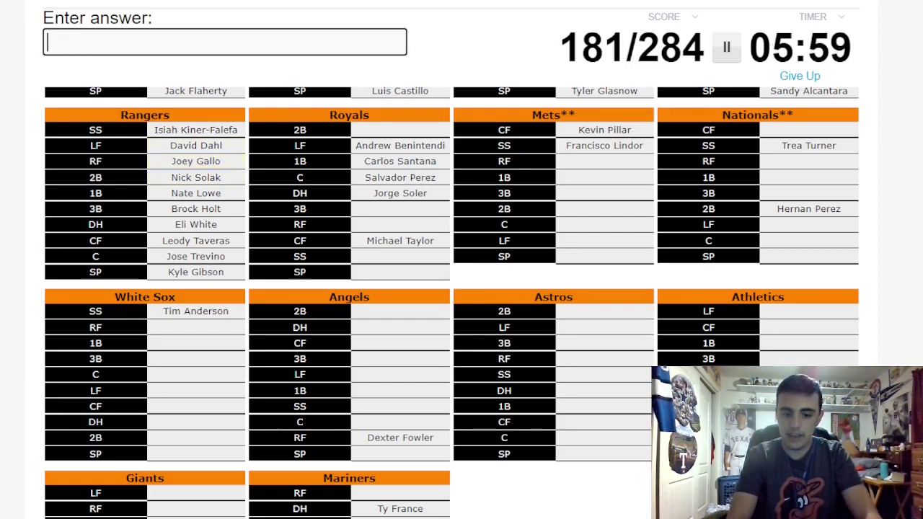
pyautogui.write('Garcia')
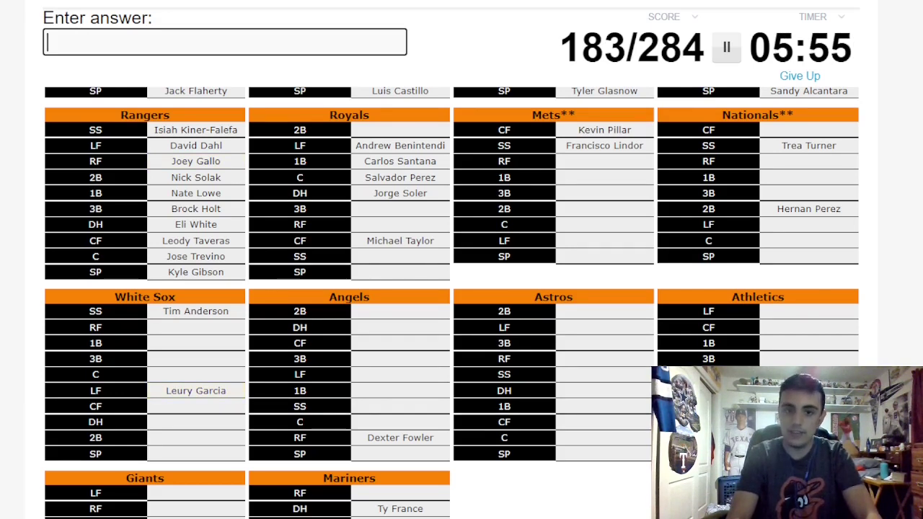
pyautogui.write('Merrifield')
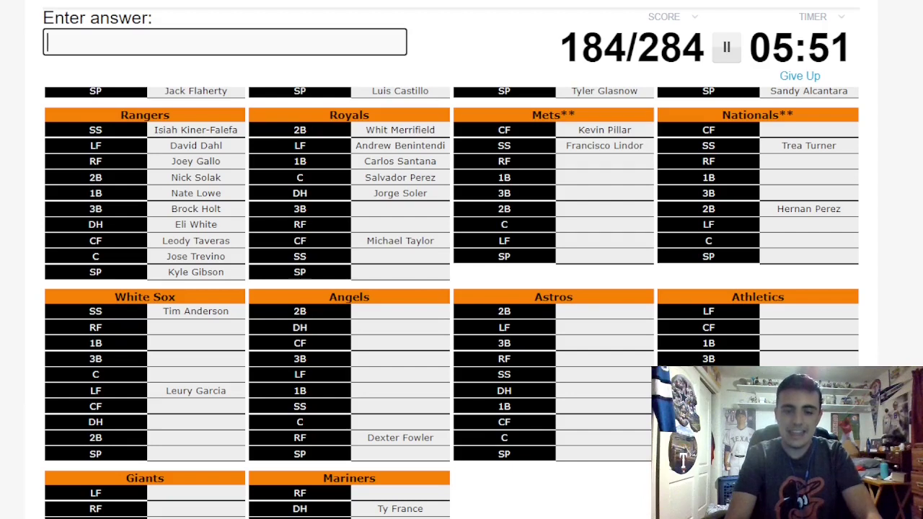
pyautogui.write('Lam')
# Step: Enter Merrifield and Keller for the Royals, clearing a wrong Lam guess and failed Gordon attempts
pyautogui.press('BackSpace')
pyautogui.press('BackSpace')
pyautogui.press('BackSpace')
pyautogui.write('Godon')
pyautogui.press('BackSpace')
pyautogui.press('BackSpace')
pyautogui.press('BackSpace')
pyautogui.write('F')
pyautogui.press('BackSpace')
pyautogui.write('Gordon')
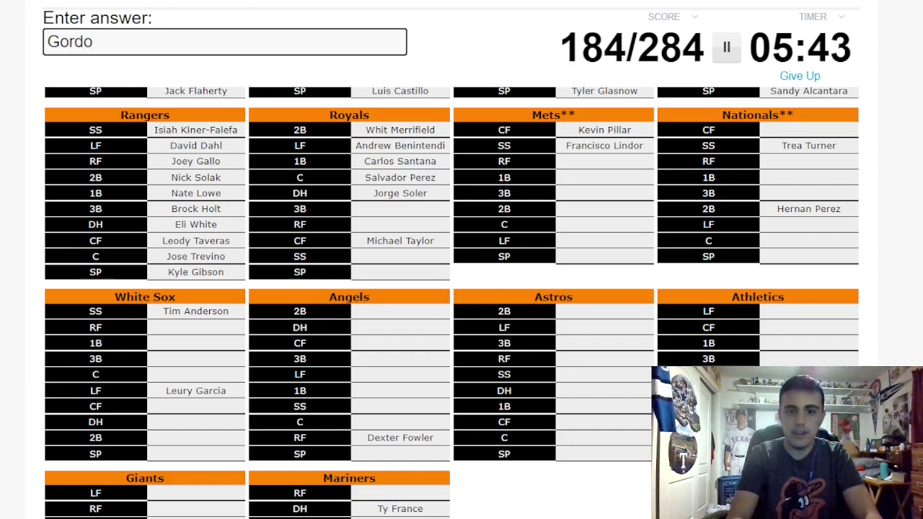
pyautogui.press('BackSpace')
pyautogui.press('BackSpace')
pyautogui.press('BackSpace')
pyautogui.write('Keller')
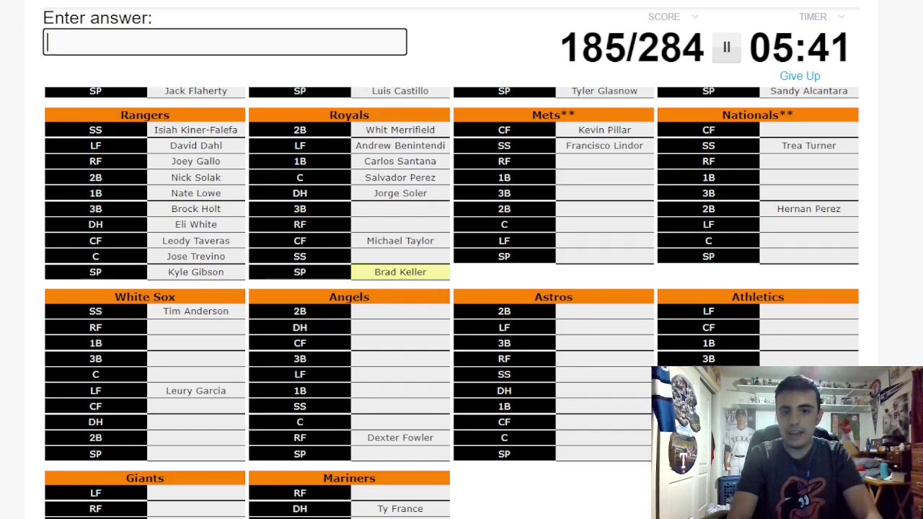
pyautogui.write('Mondessi')
pyautogui.press('BackSpace')
pyautogui.press('BackSpace')
pyautogui.press('BackSpace')
pyautogui.press('BackSpace')
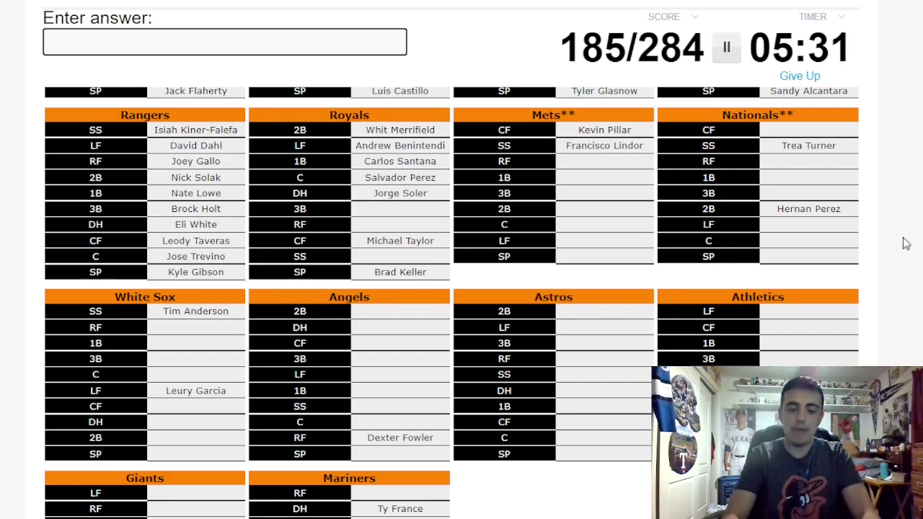
pyautogui.write('Conforto')
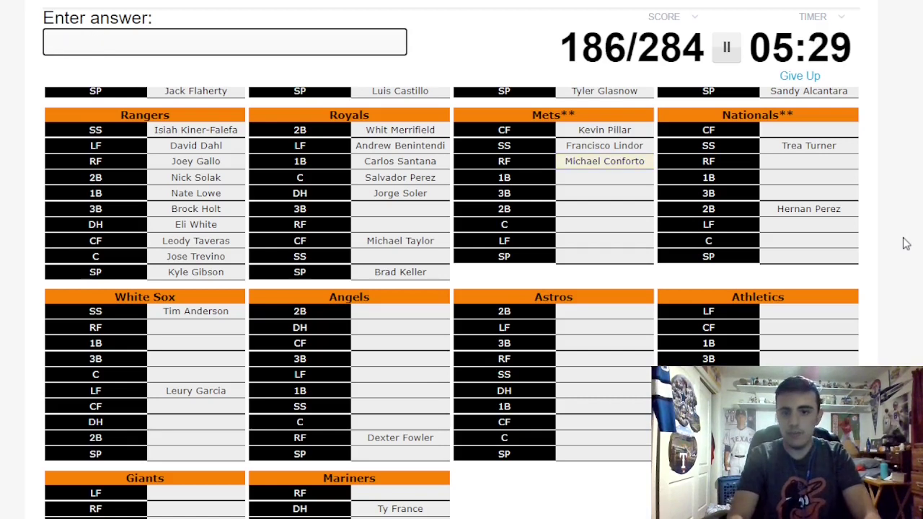
pyautogui.write('AlonsoDegrom')
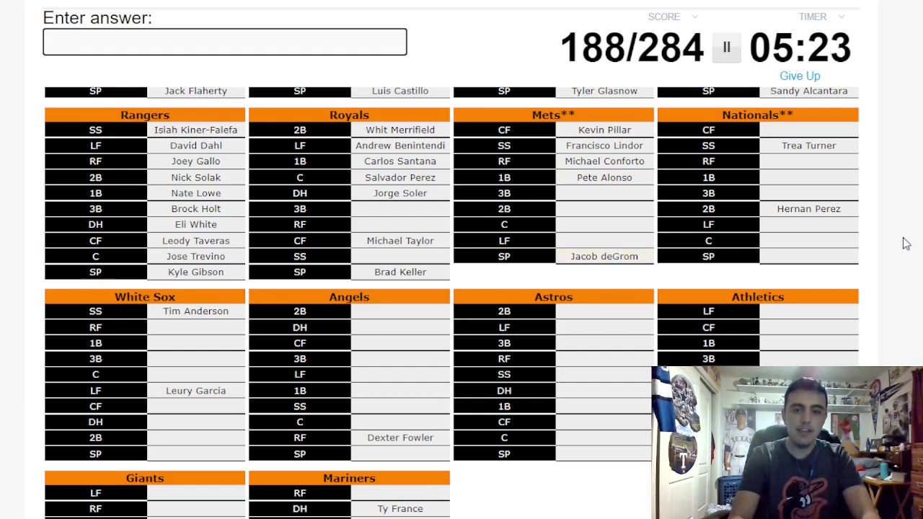
pyautogui.write('Nimmo')
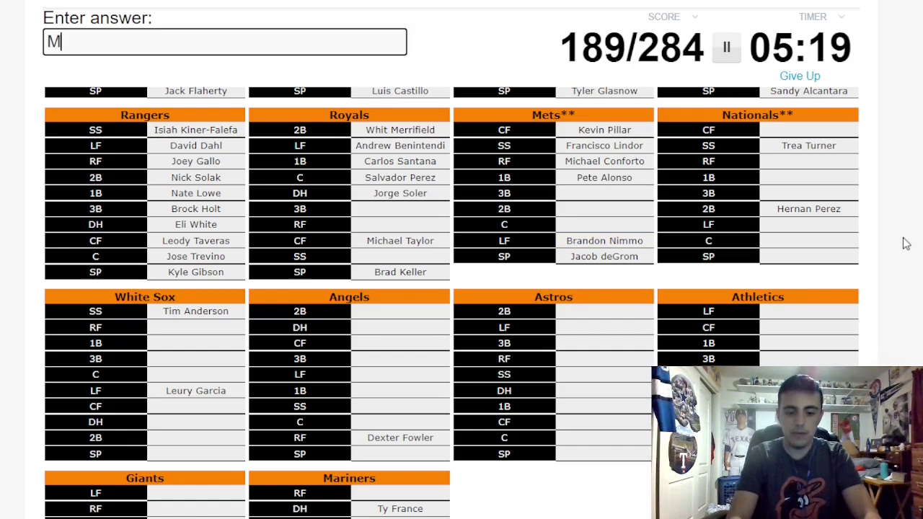
pyautogui.write('cCann')
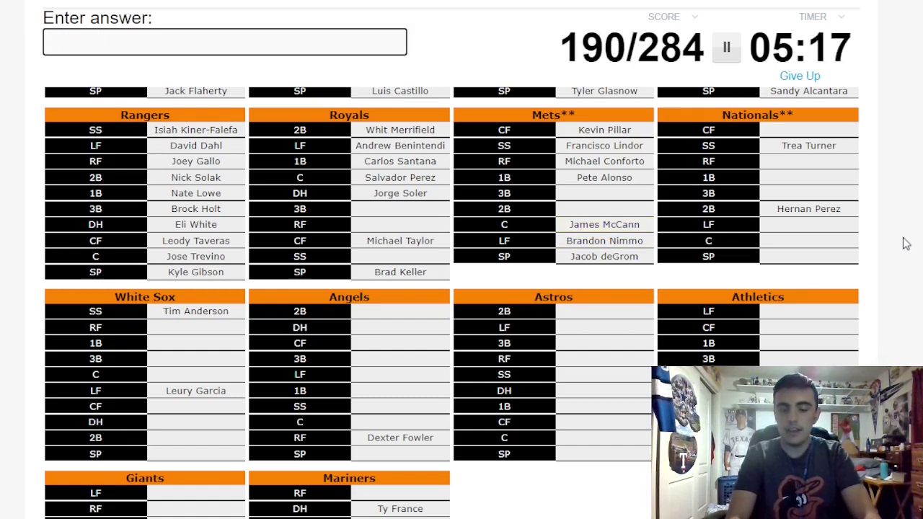
pyautogui.write('N')
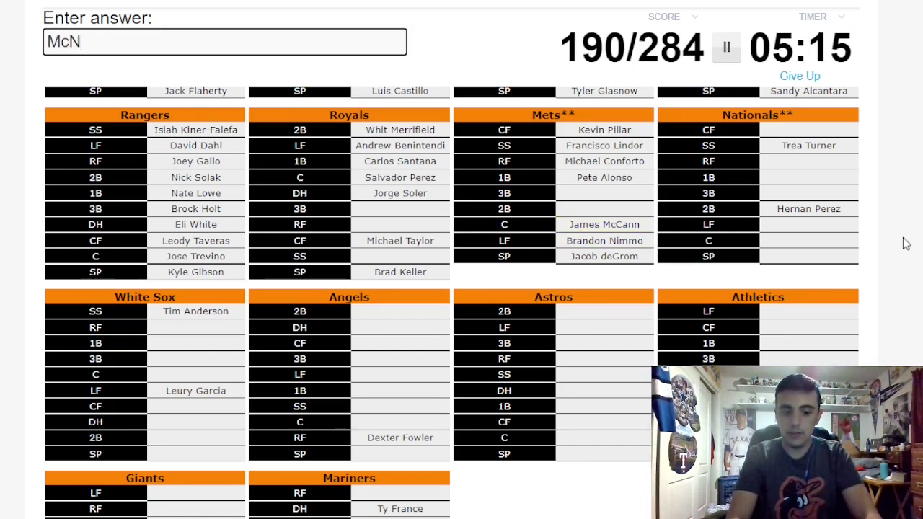
pyautogui.write('eil')
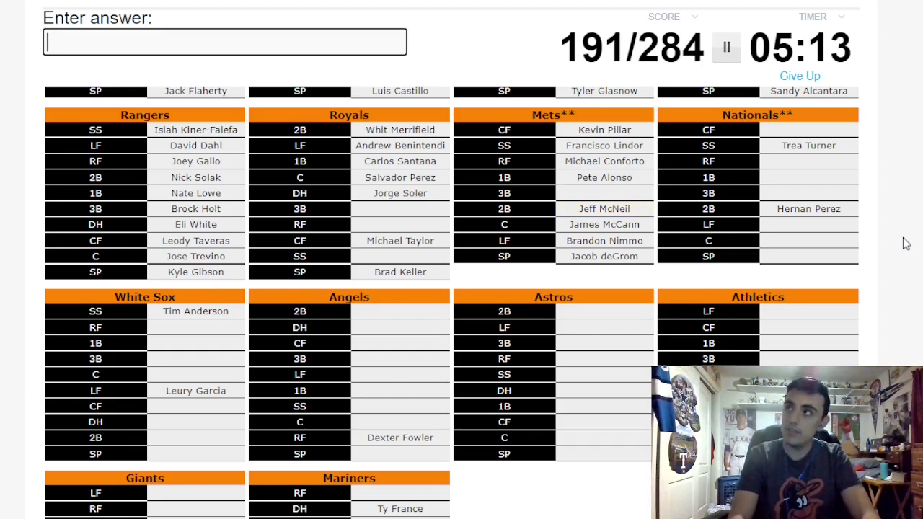
pyautogui.write('DavisE')
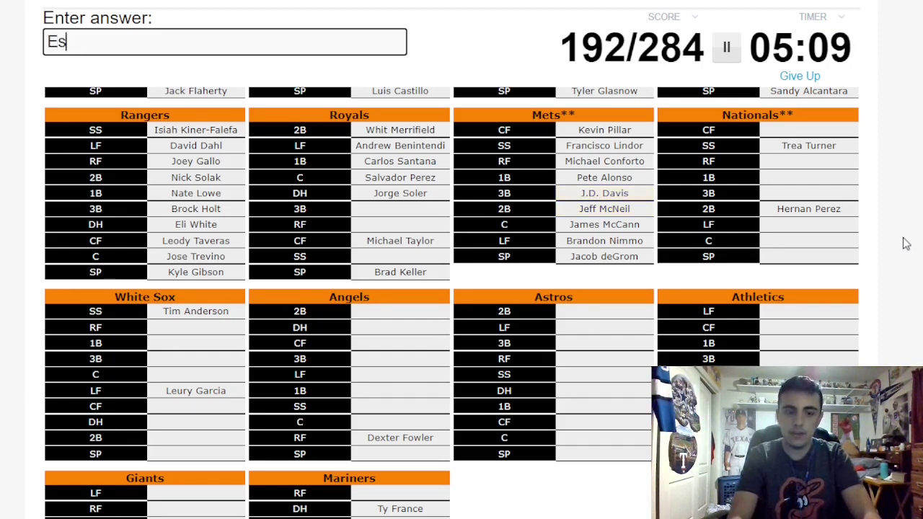
pyautogui.write('cobar')
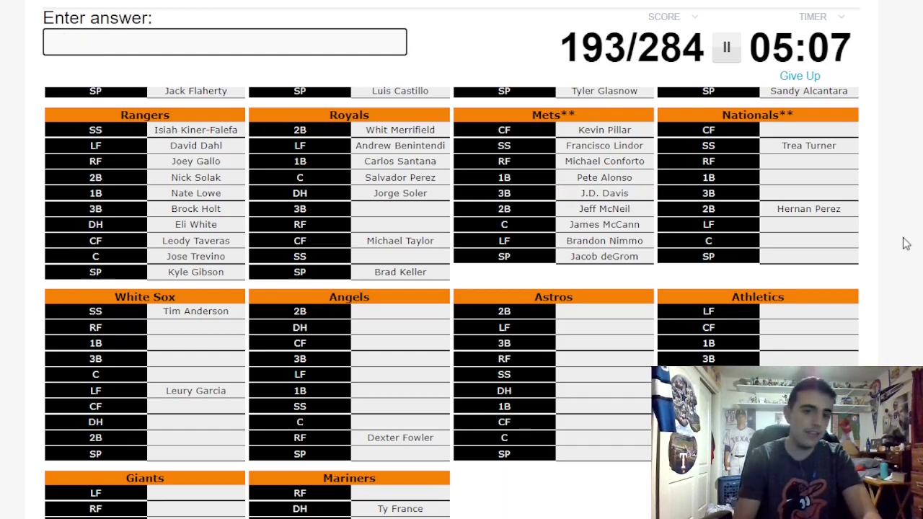
pyautogui.scroll(2, 901, 241)
pyautogui.scroll(2, 898, 243)
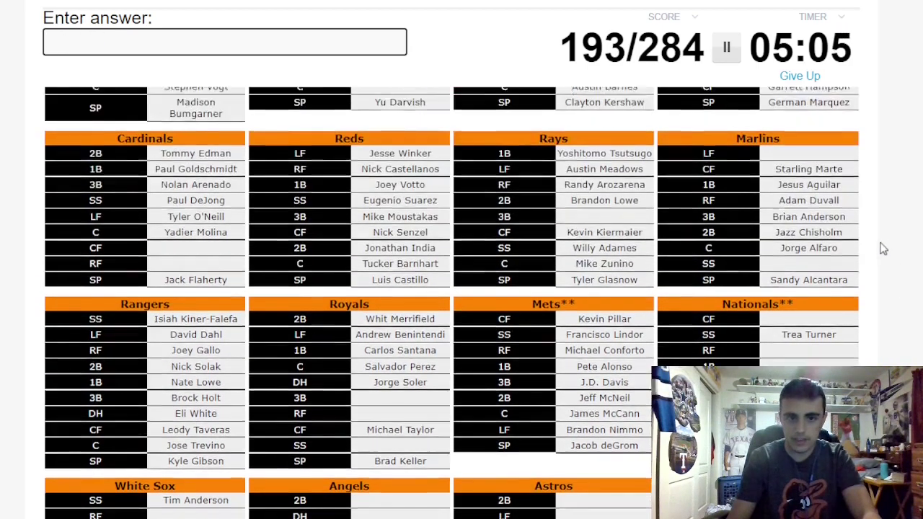
pyautogui.scroll(2, 883, 248)
pyautogui.scroll(-2, 509, 280)
pyautogui.scroll(-2, 509, 280)
pyautogui.scroll(-1, 722, 253)
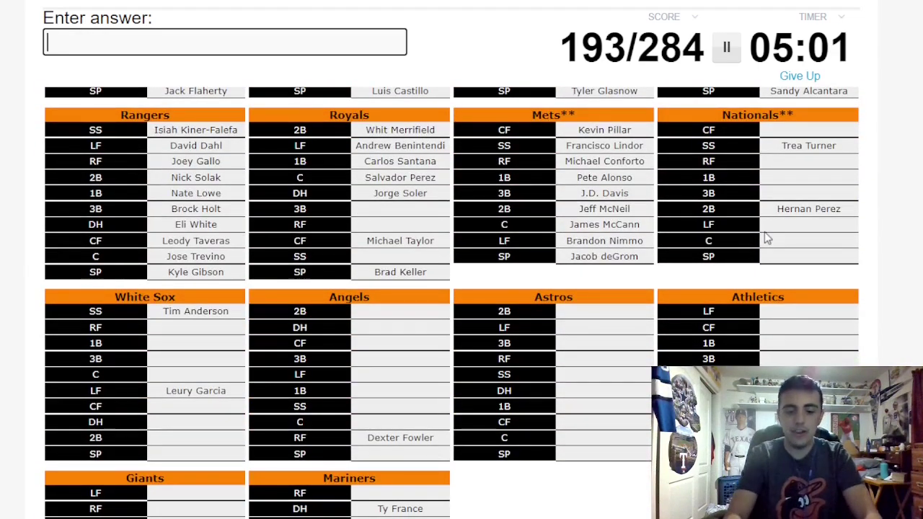
pyautogui.write('Tay')
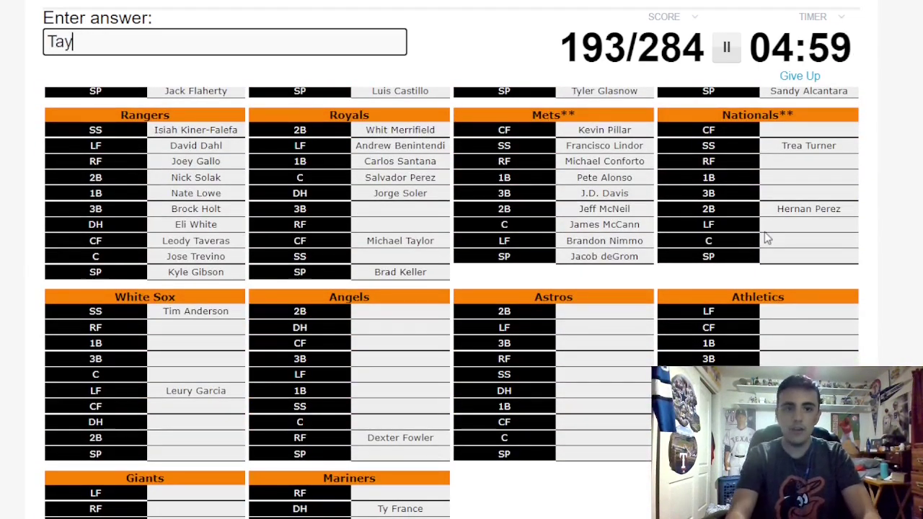
pyautogui.write('lor')
# Step: Fill the Mets lineup, Pillar through deGrom, plus Robles, clearing a rejected Taylor guess
pyautogui.press('BackSpace')
pyautogui.press('BackSpace')
pyautogui.press('BackSpace')
pyautogui.press('BackSpace')
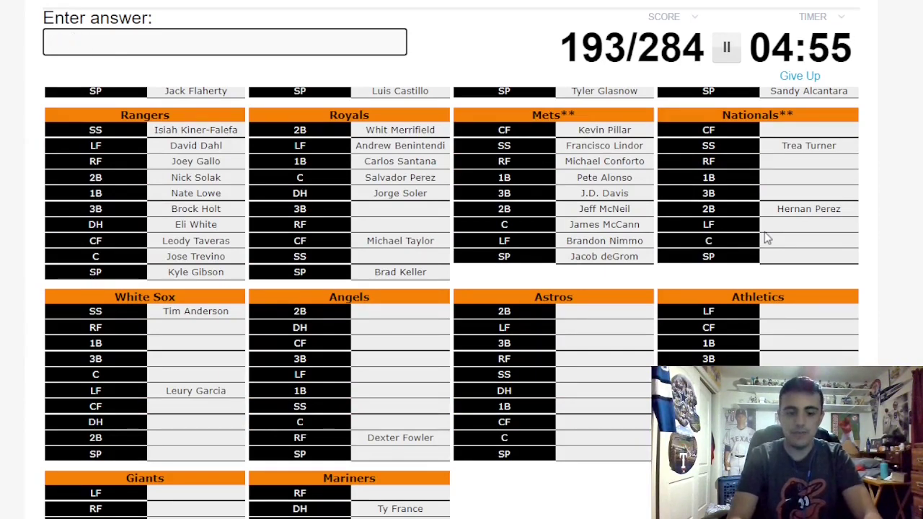
pyautogui.write('Robles')
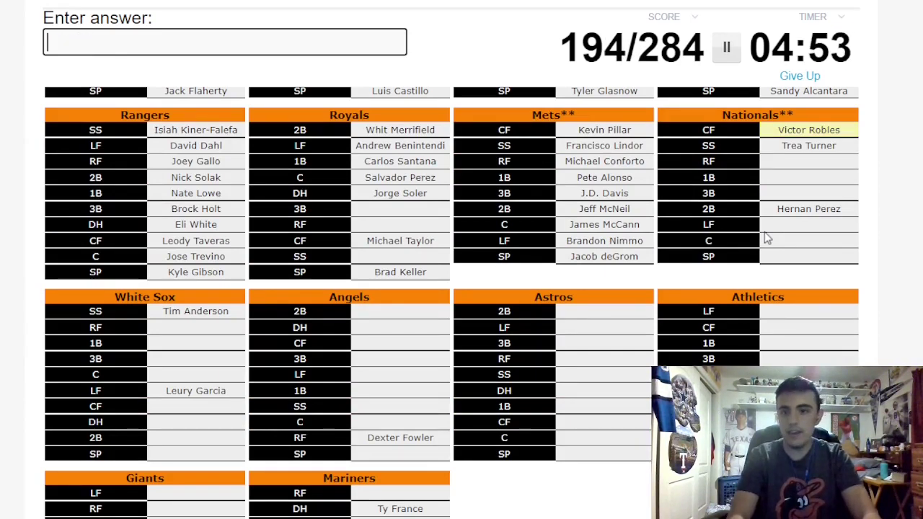
pyautogui.write('Soto')
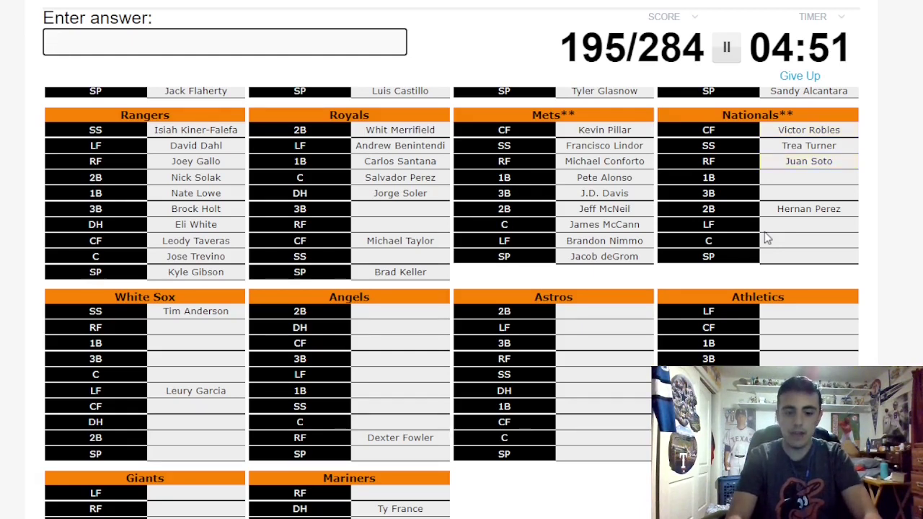
pyautogui.write('Zimmerman')
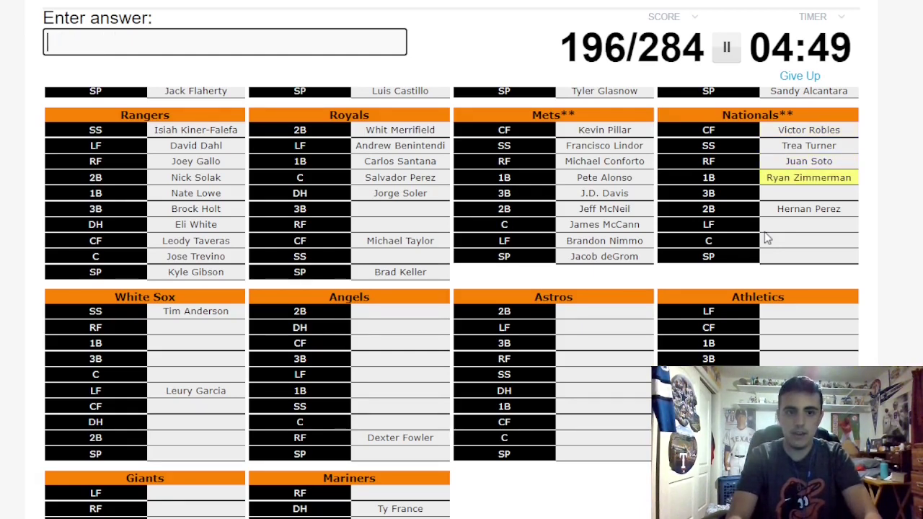
pyautogui.write('Eaton')
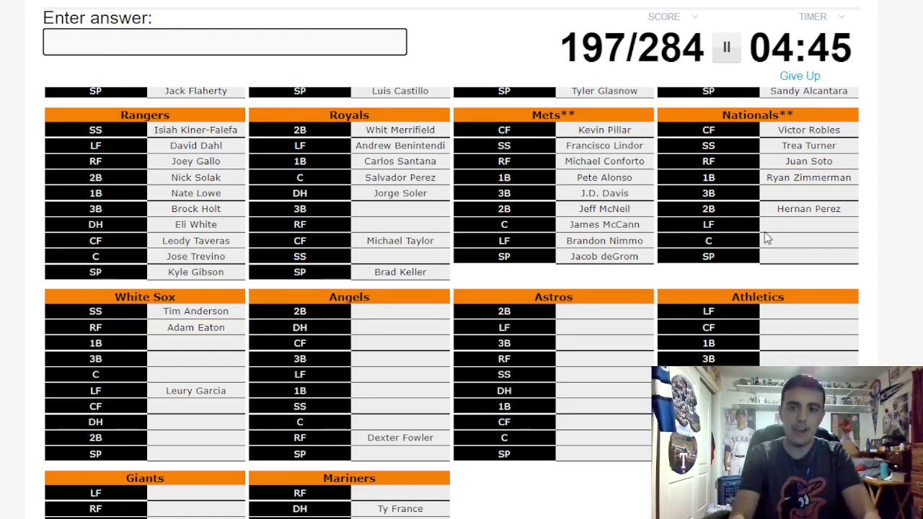
pyautogui.write('Scherzer')
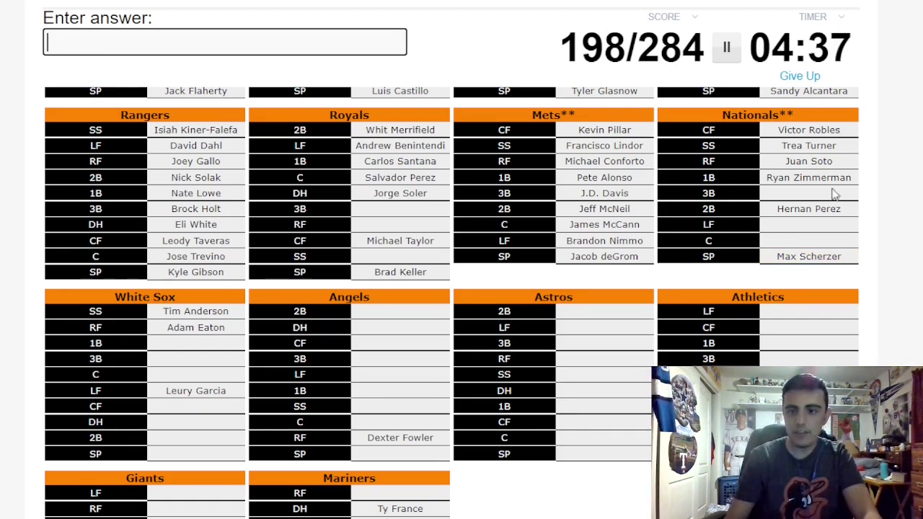
pyautogui.scroll(-1, 897, 226)
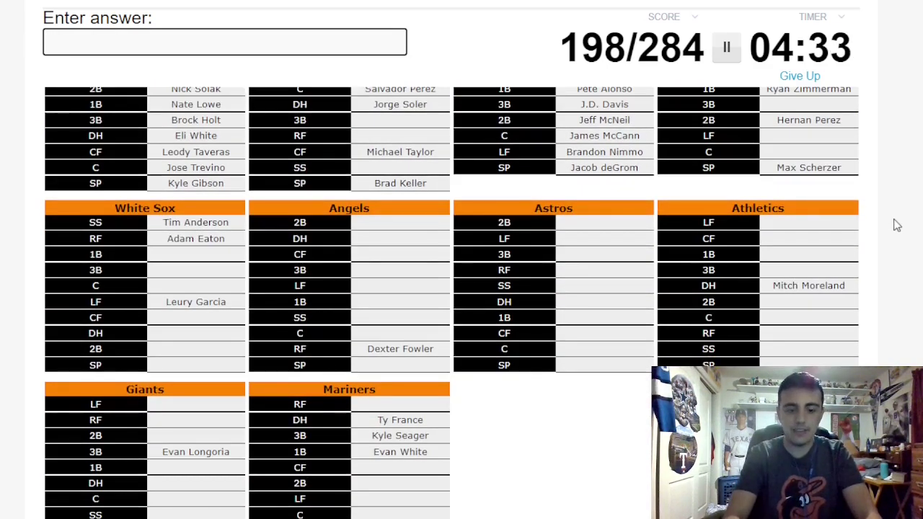
pyautogui.write('AbreuMoncasd')
# Step: Enter Abreu, Moncada, Grandal, Madrigal, Giolito and Robert for the White Sox, erasing typos
pyautogui.press('BackSpace')
pyautogui.press('BackSpace')
pyautogui.write('do')
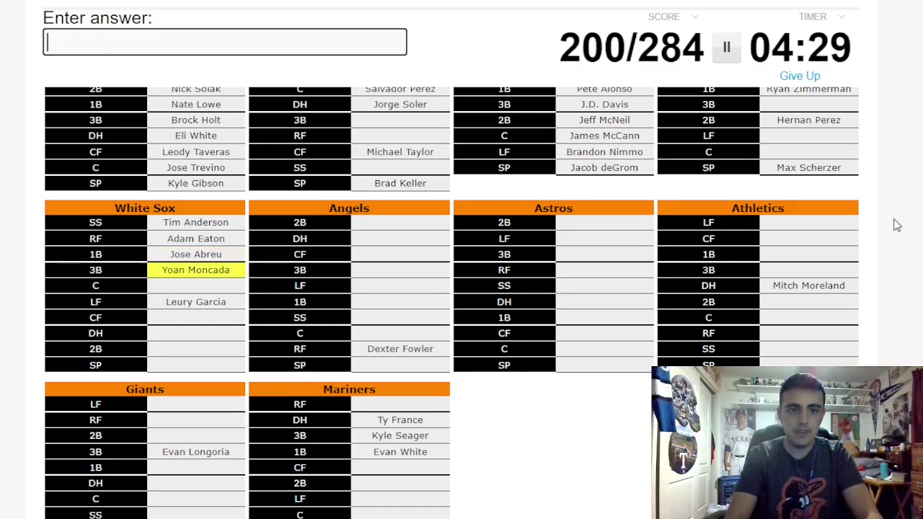
pyautogui.write('Grandal')
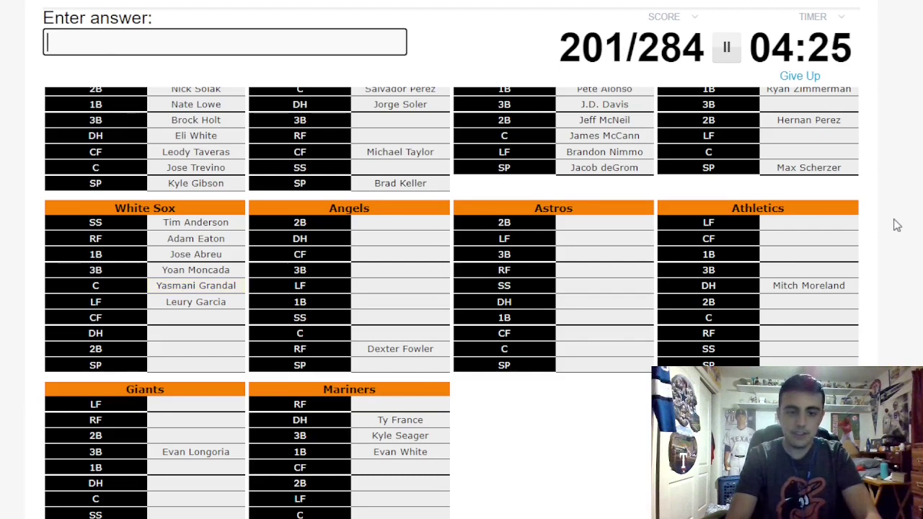
pyautogui.write('Madrigal')
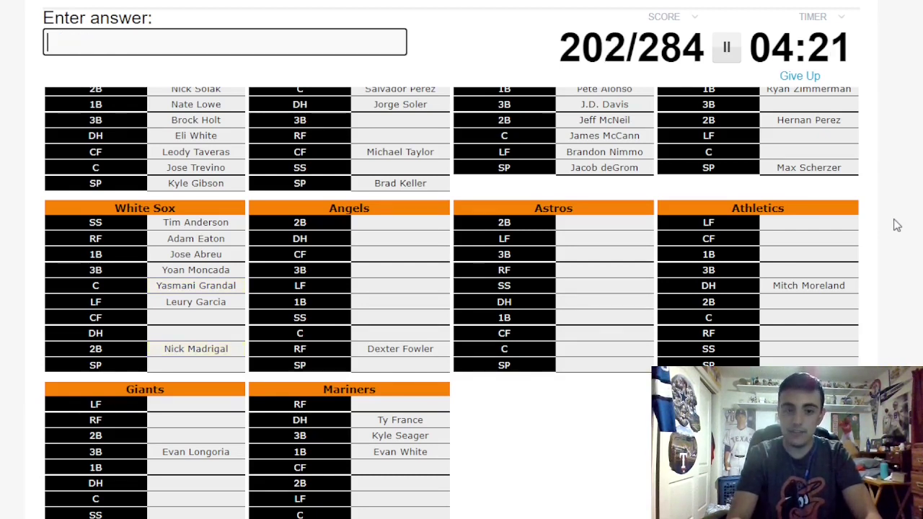
pyautogui.write('Lyn')
pyautogui.press('BackSpace')
pyautogui.press('BackSpace')
pyautogui.press('BackSpace')
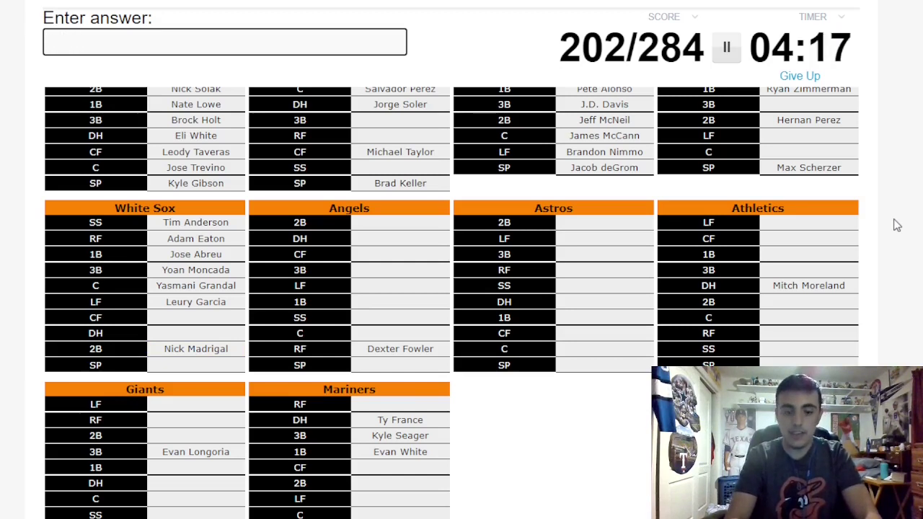
pyautogui.write('Rodo')
pyautogui.press('BackSpace')
pyautogui.press('BackSpace')
pyautogui.write('Gioli')
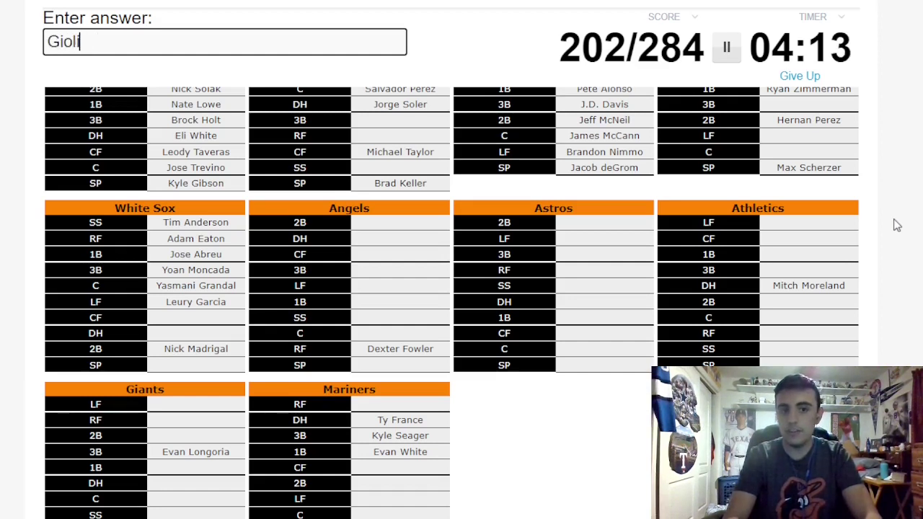
pyautogui.write('to')
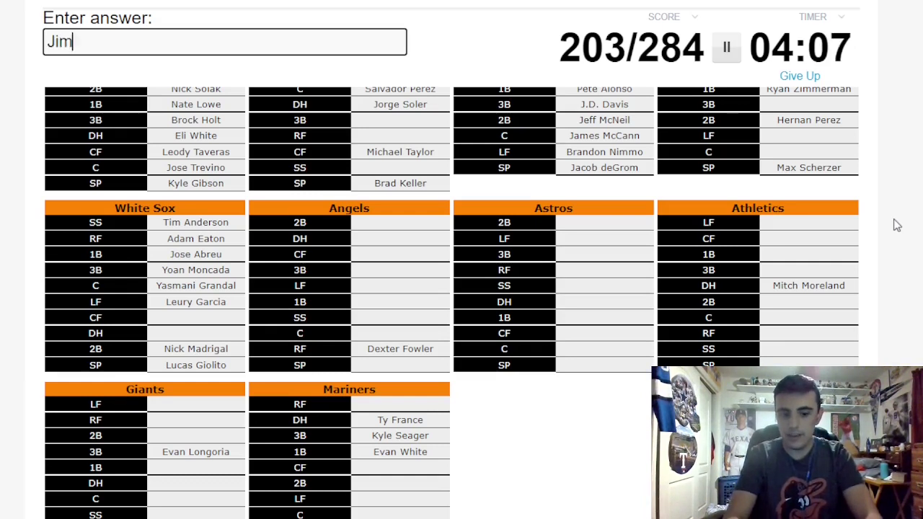
pyautogui.write('ene')
pyautogui.press('BackSpace')
pyautogui.press('BackSpace')
pyautogui.press('BackSpace')
pyautogui.press('BackSpace')
pyautogui.write('Robert')
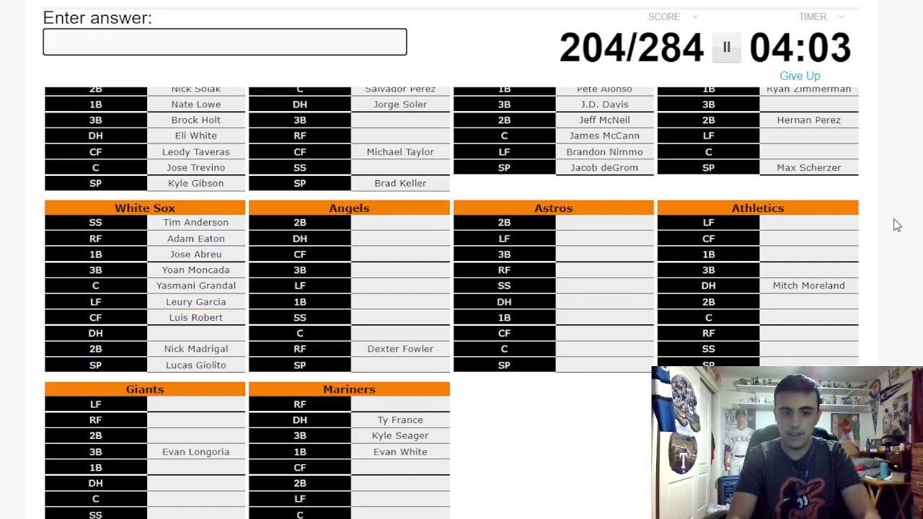
pyautogui.write('Fletcher')
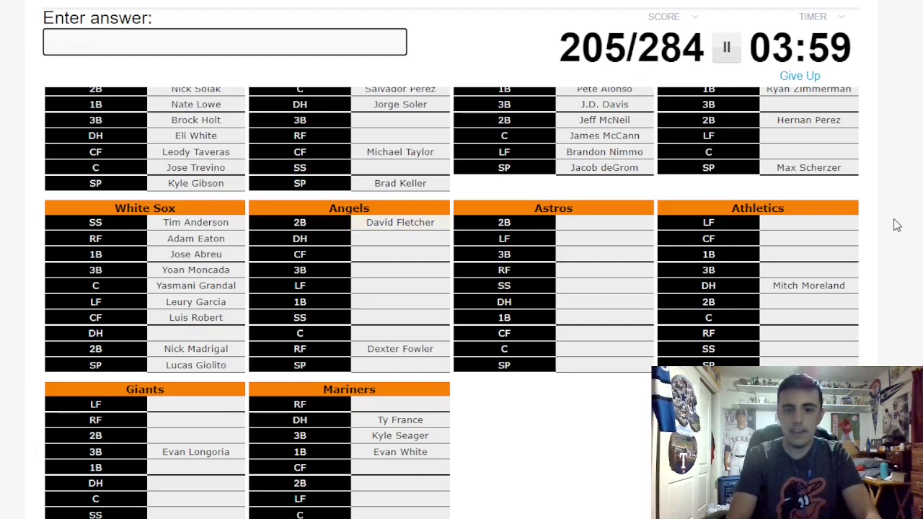
pyautogui.write('Pu')
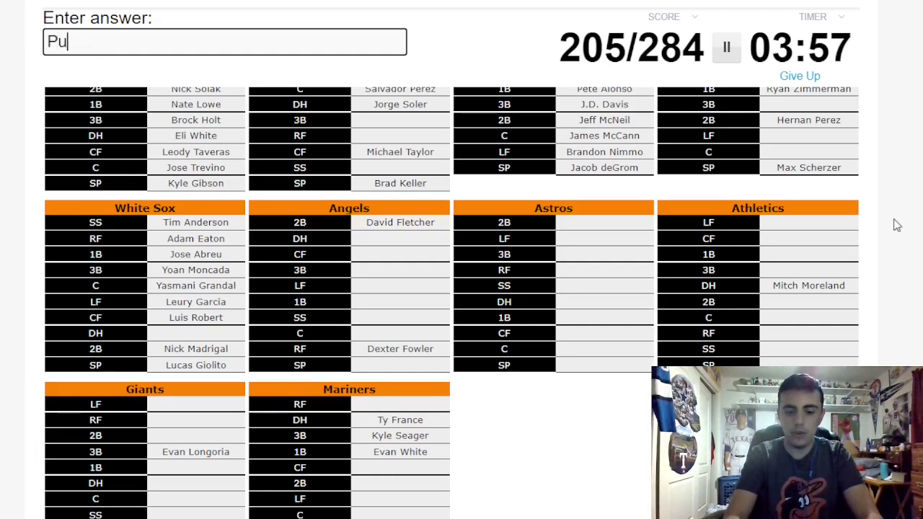
pyautogui.write('jols')
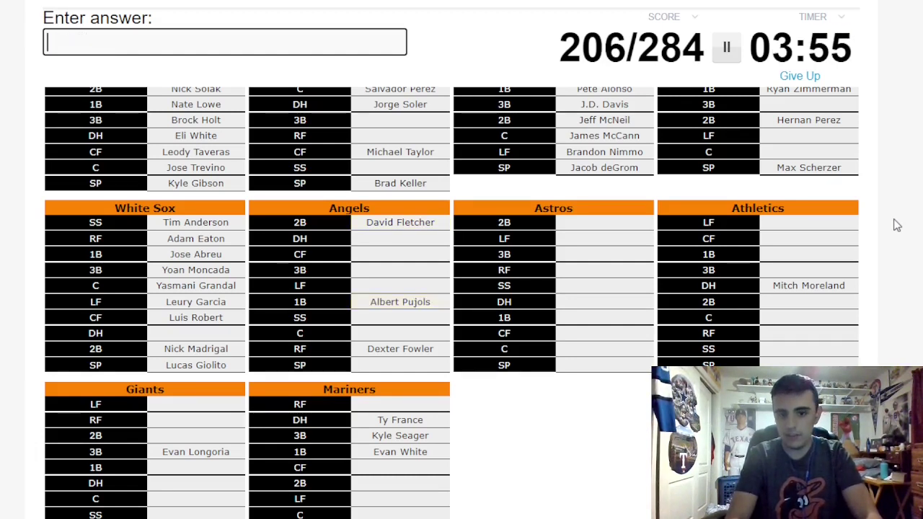
pyautogui.write('Bun')
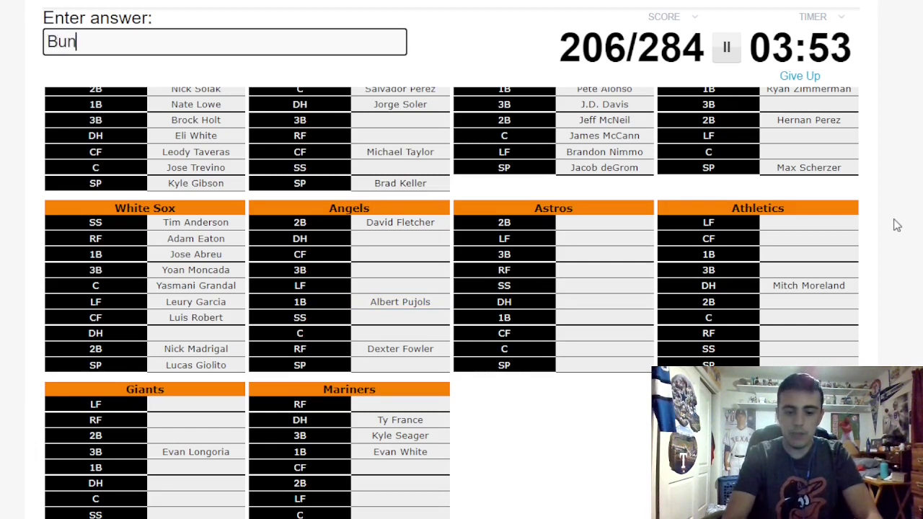
pyautogui.write('dy')
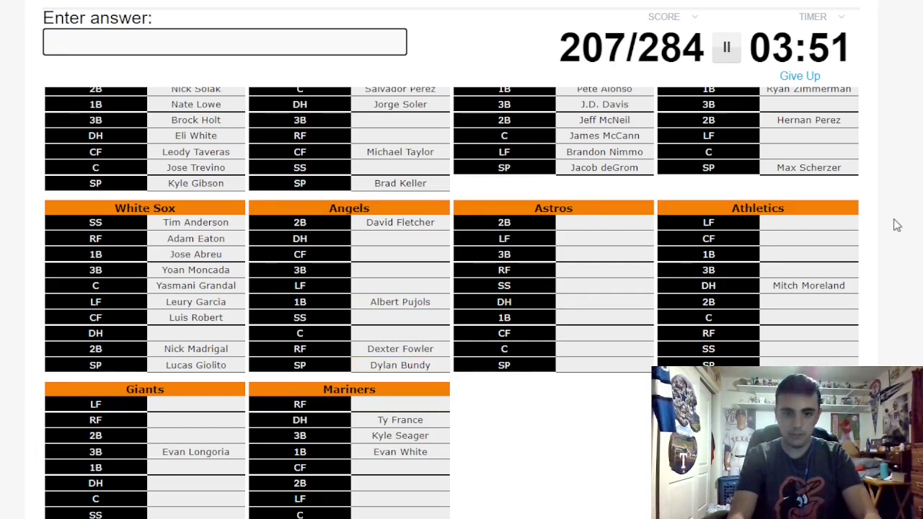
pyautogui.write('ssi')
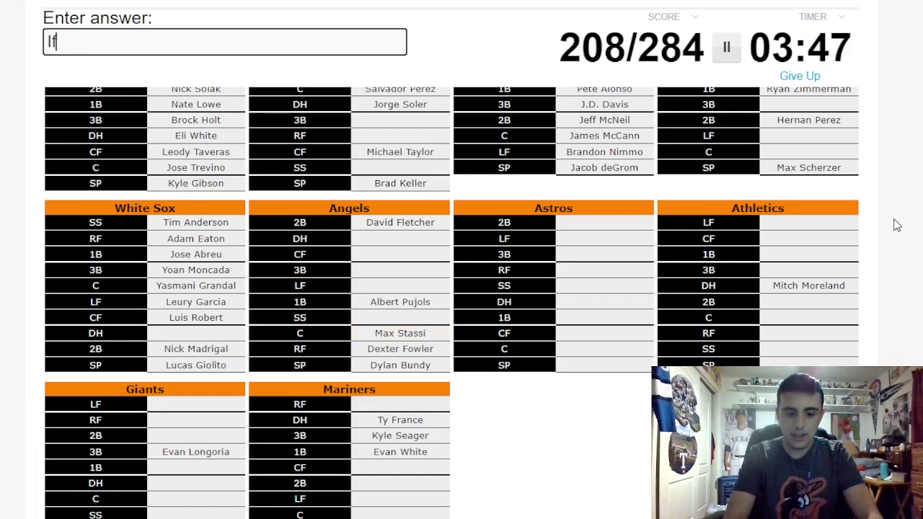
pyautogui.write('lesias')
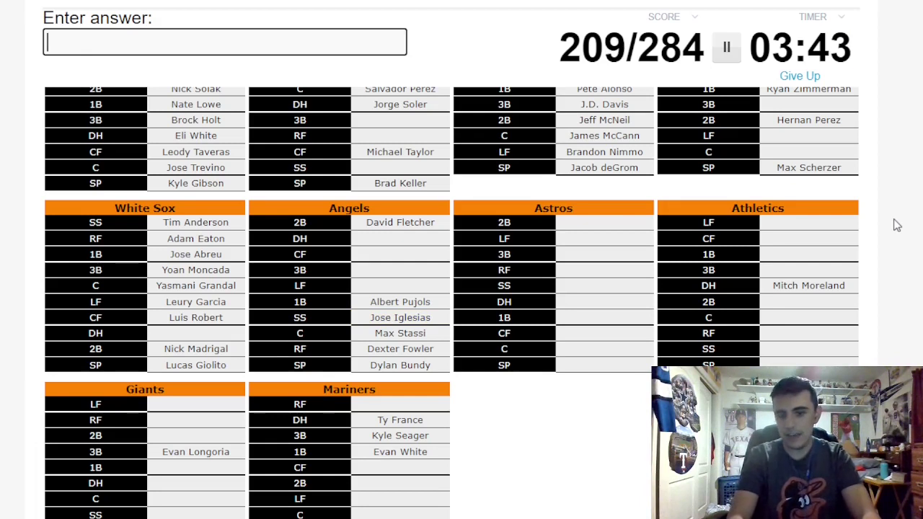
pyautogui.write('alhoun')
# Step: Enter Angels names Fletcher, Pujols, Bundy, Stassi, Iglesias, Rendon, Ohtani and Trout, fixing misspellings
pyautogui.press('BackSpace')
pyautogui.press('BackSpace')
pyautogui.press('BackSpace')
pyautogui.press('BackSpace')
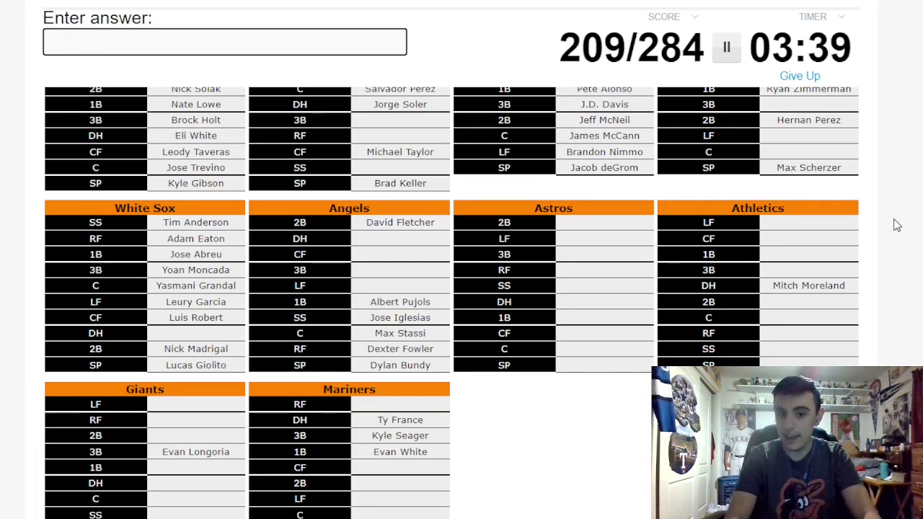
pyautogui.write('ndon')
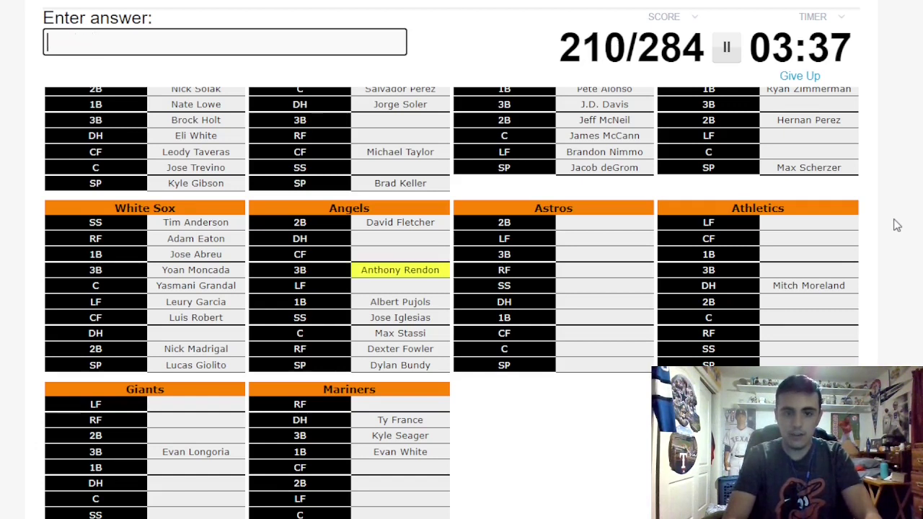
pyautogui.write('Ota')
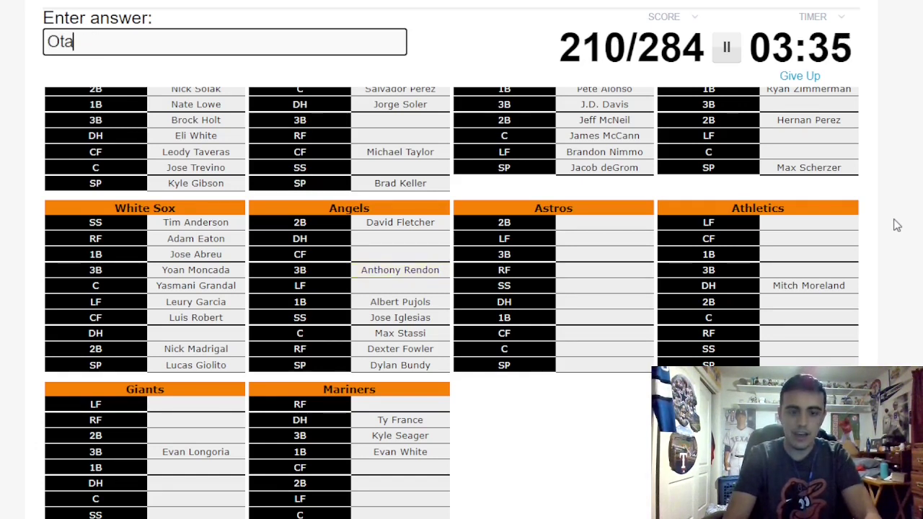
pyautogui.write('hn')
pyautogui.press('BackSpace')
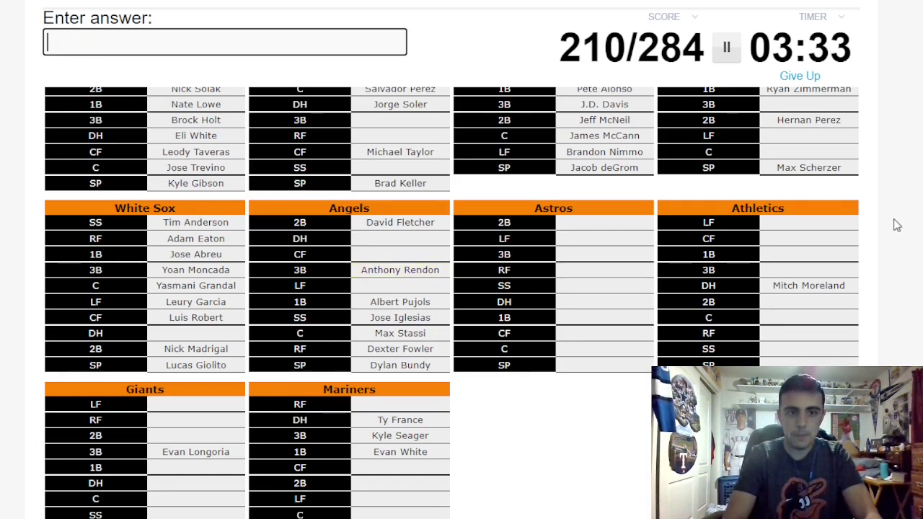
pyautogui.write('Ohtani')
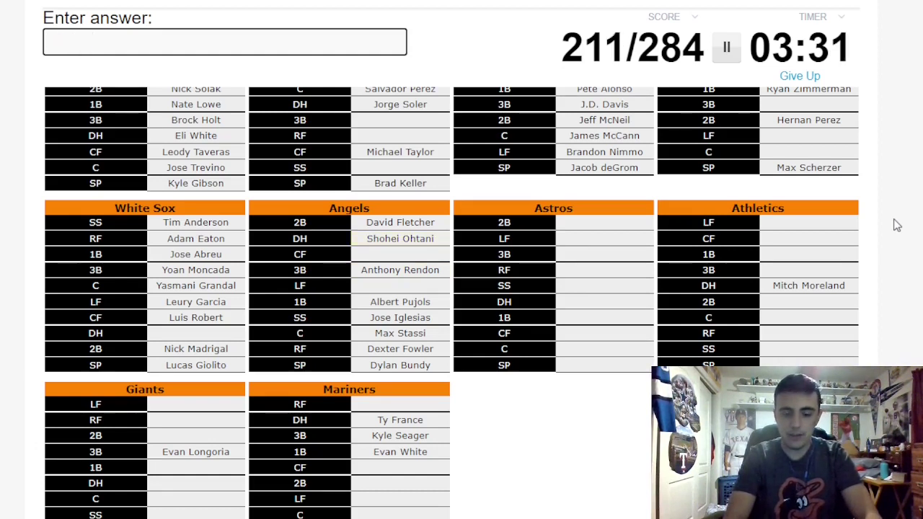
pyautogui.write('Trout')
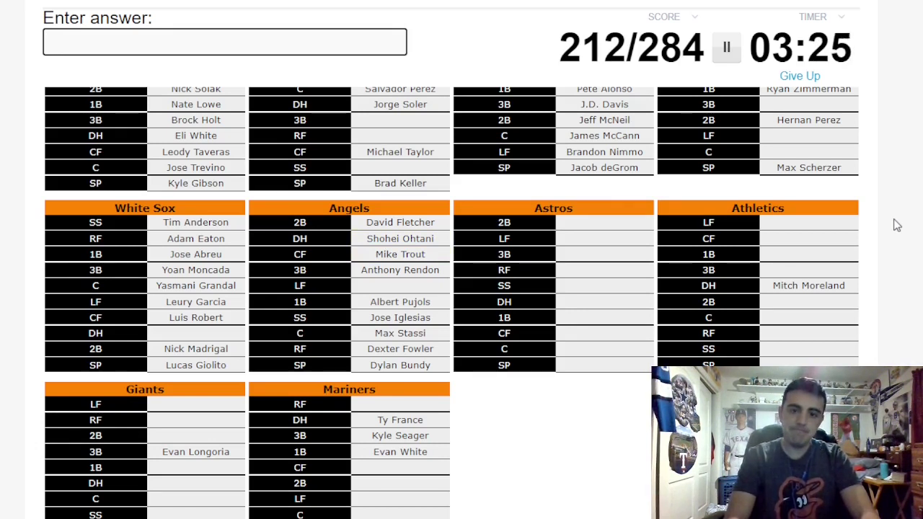
pyautogui.write('alsh')
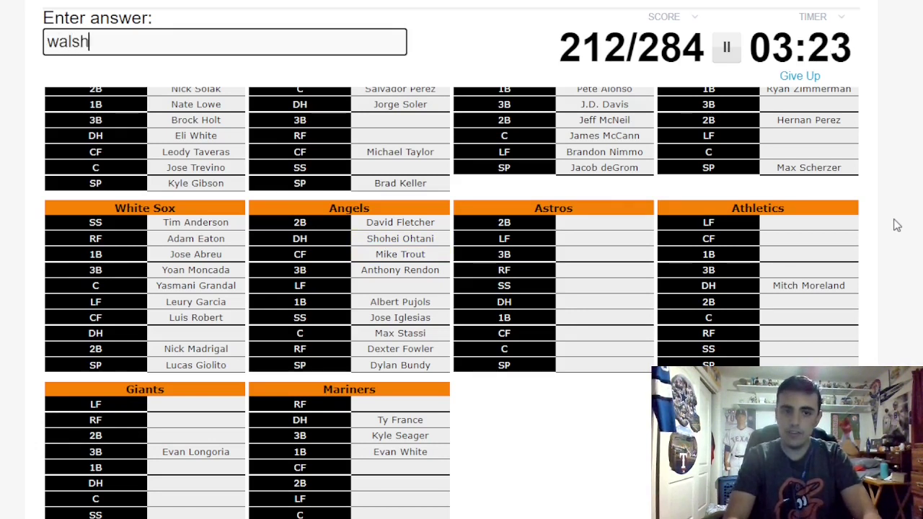
pyautogui.press('BackSpace')
pyautogui.press('BackSpace')
pyautogui.press('BackSpace')
pyautogui.press('BackSpace')
pyautogui.write('Altuv')
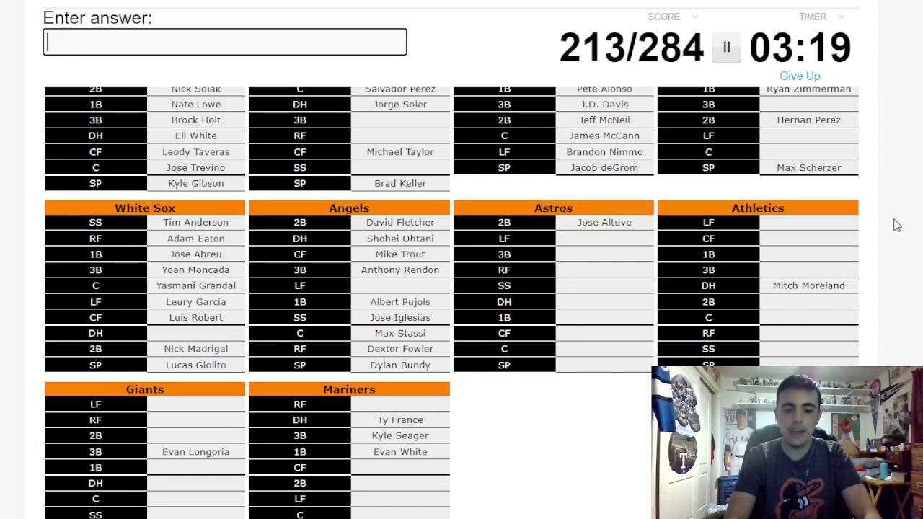
pyautogui.write('BrantleyMaldane')
# Step: Enter Tucker and Gurriel for the Astros, discarding the misspelled Maldonado guess
pyautogui.press('BackSpace')
pyautogui.write('ado')
pyautogui.press('BackSpace')
pyautogui.press('BackSpace')
pyautogui.press('BackSpace')
pyautogui.press('BackSpace')
pyautogui.write('en')
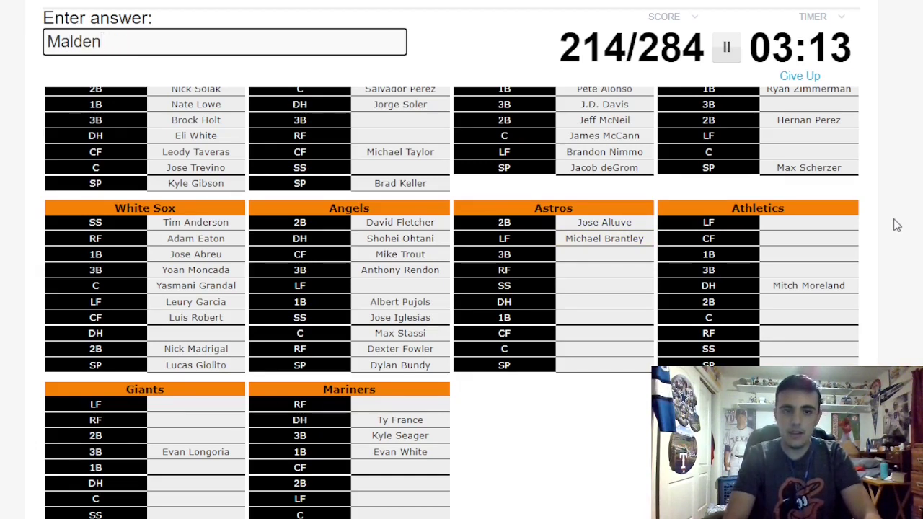
pyautogui.write('ad')
pyautogui.press('BackSpace')
pyautogui.press('BackSpace')
pyautogui.press('BackSpace')
pyautogui.press('BackSpace')
pyautogui.press('BackSpace')
pyautogui.press('BackSpace')
pyautogui.write('Verlander=')
pyautogui.press('BackSpace')
pyautogui.press('BackSpace')
pyautogui.press('BackSpace')
pyautogui.press('BackSpace')
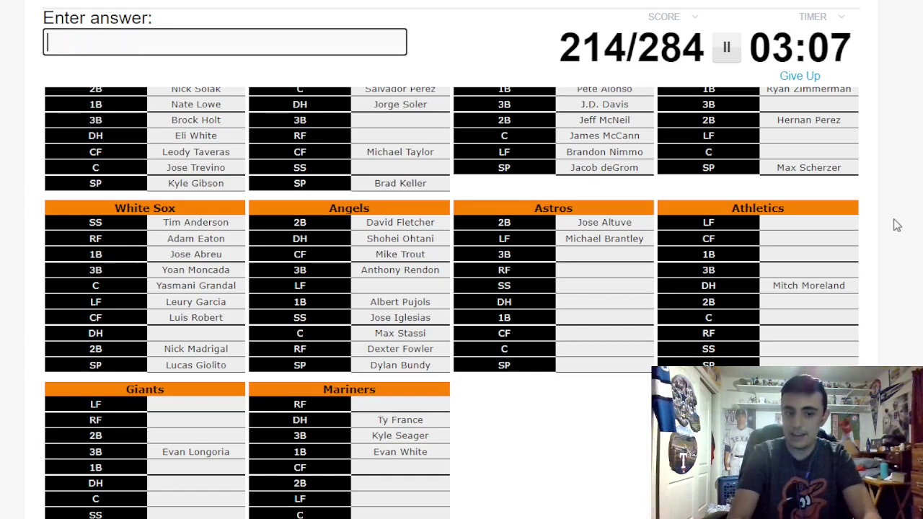
pyautogui.write('Greinke')
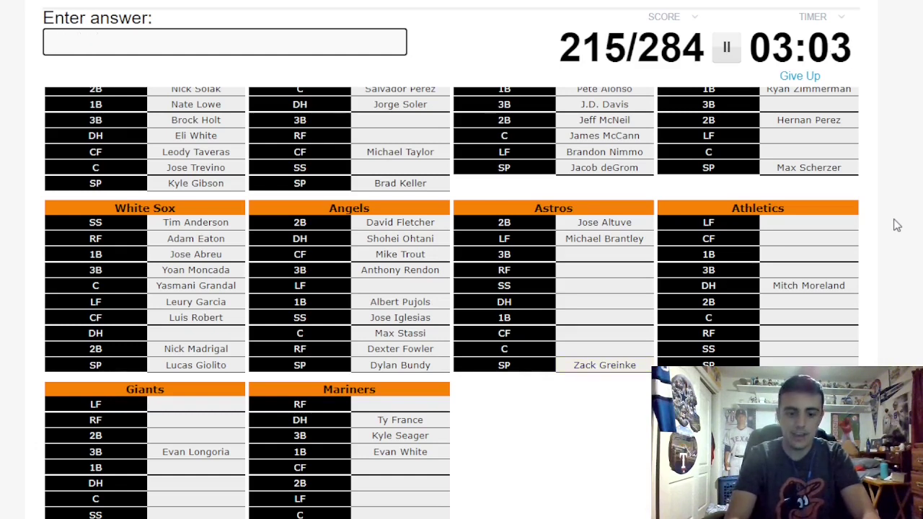
pyautogui.write('StrawAlvarez')
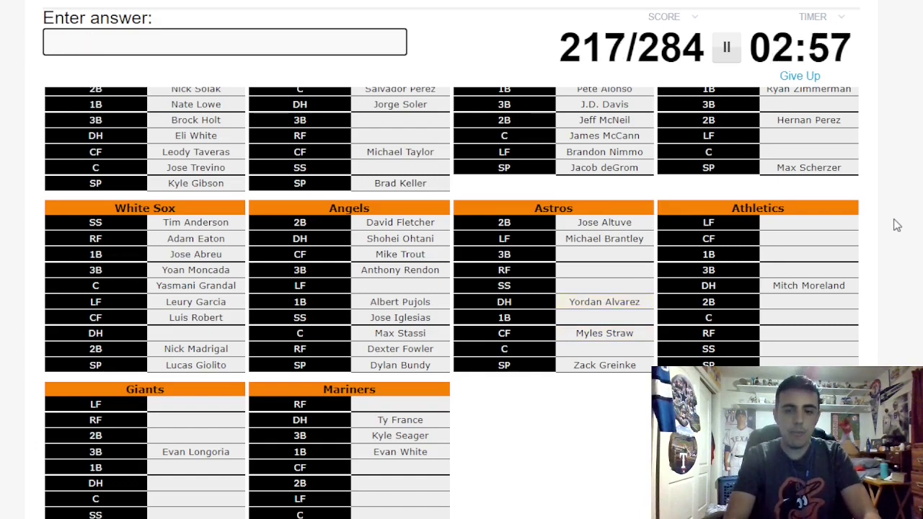
pyautogui.write('BregmanCorrea')
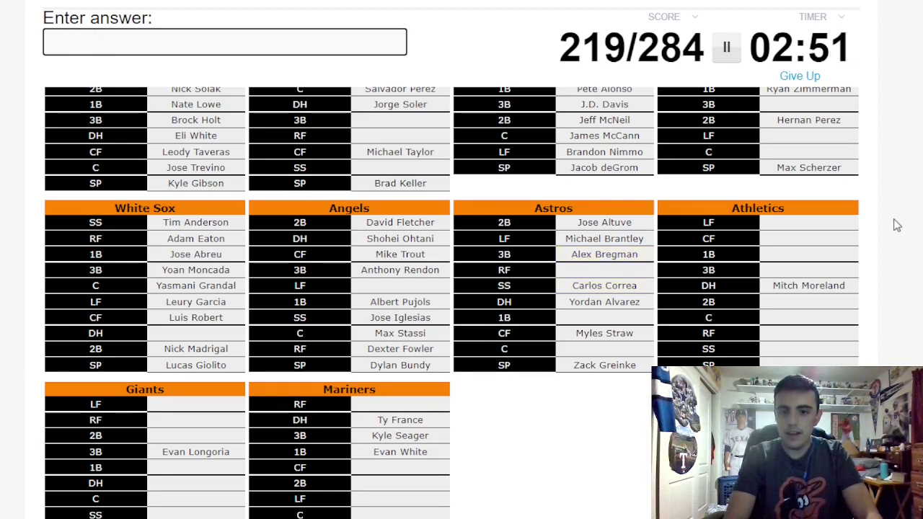
pyautogui.write('Tucker')
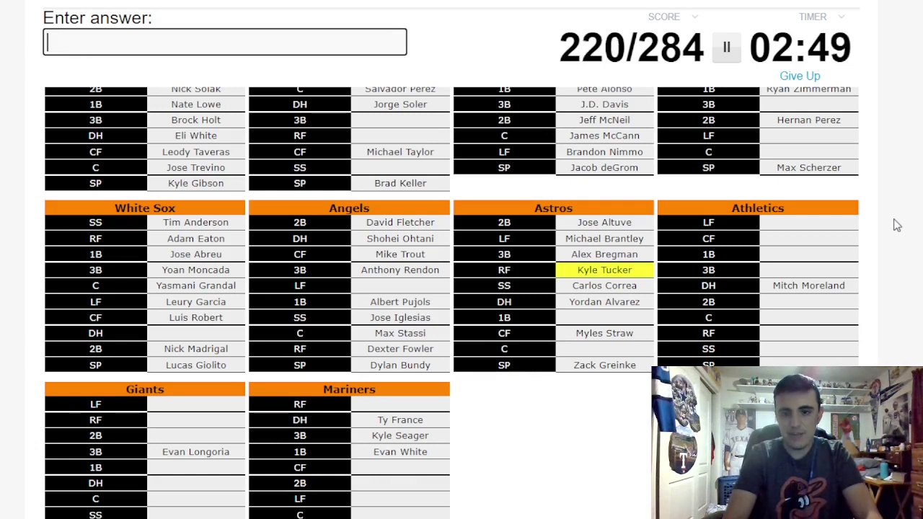
pyautogui.write('Gurriel')
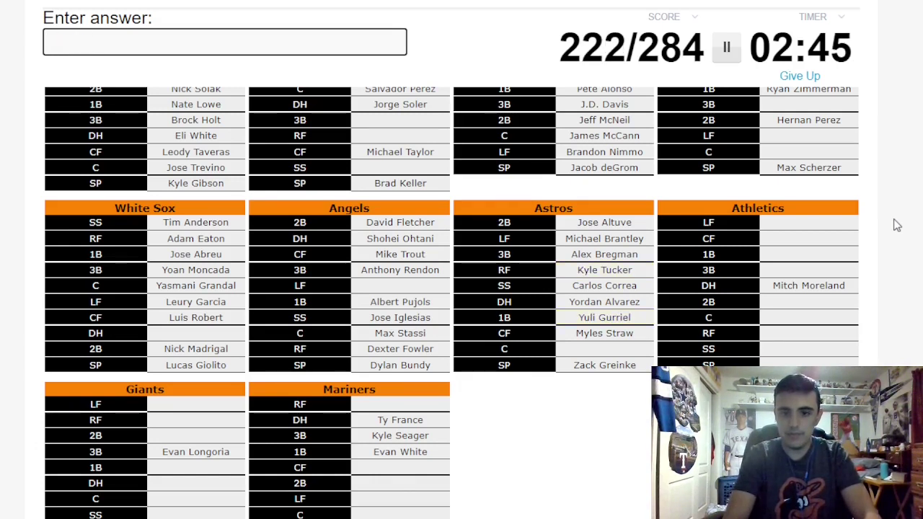
pyautogui.write('M')
pyautogui.write('ld')
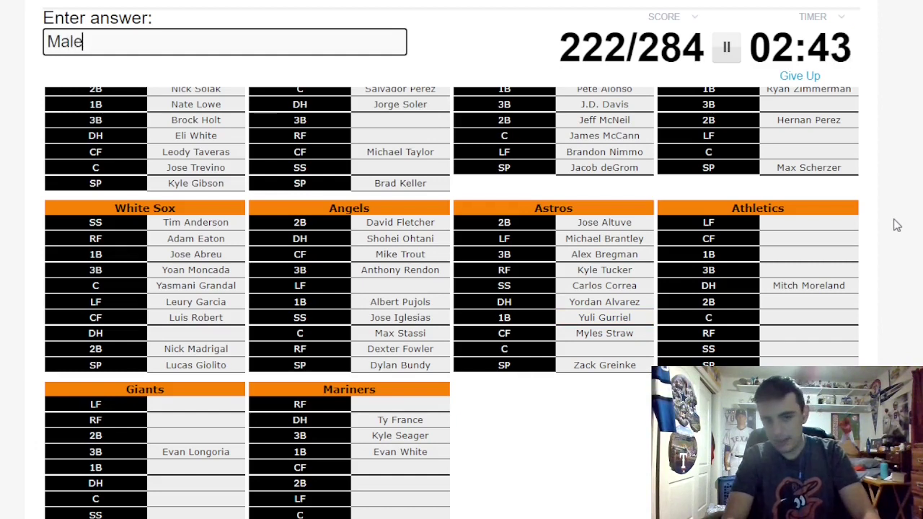
pyautogui.write('enado')
pyautogui.press('BackSpace')
pyautogui.press('BackSpace')
pyautogui.press('BackSpace')
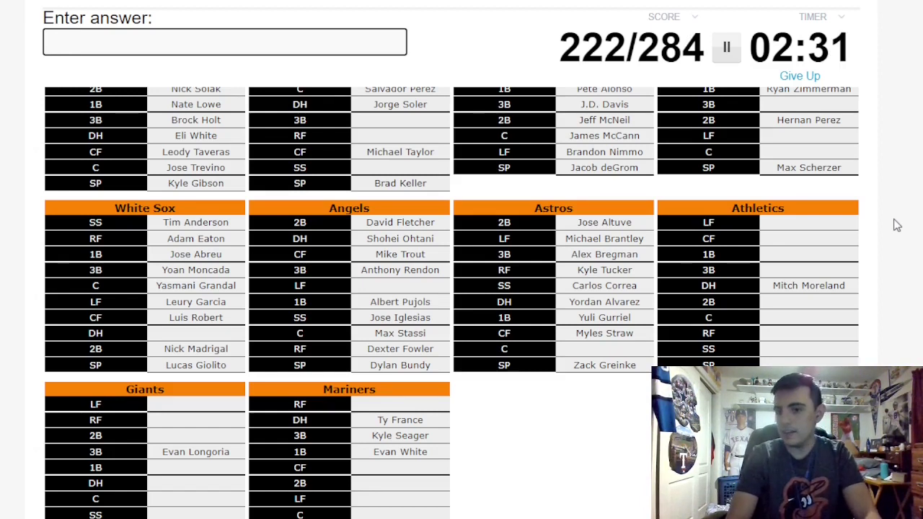
pyautogui.write('Canha')
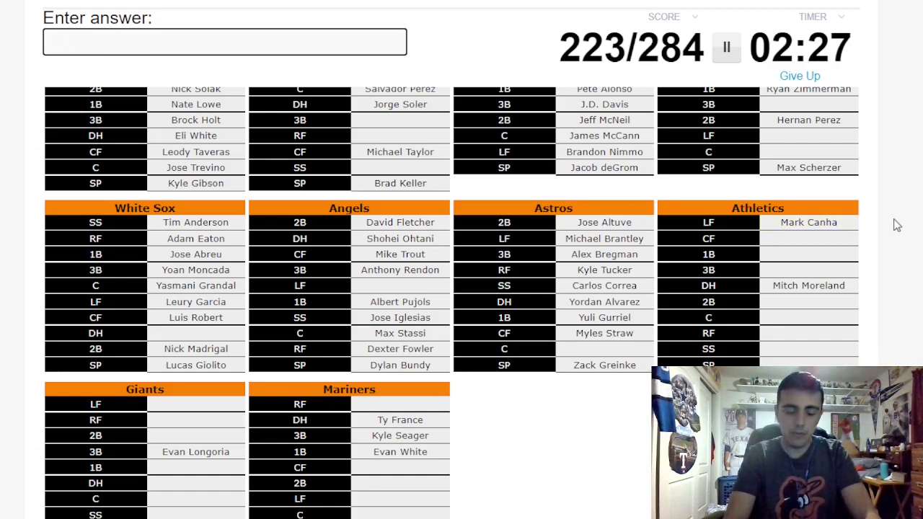
pyautogui.write('laureano')
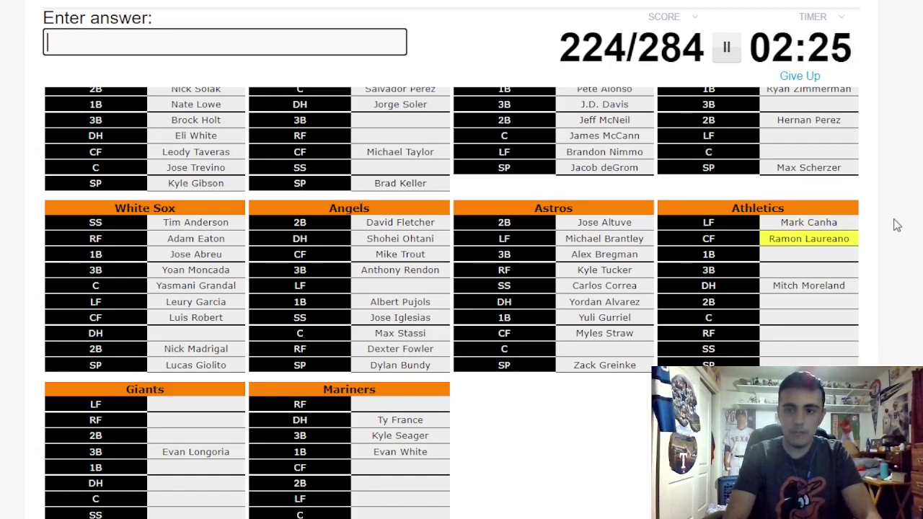
pyautogui.write('OlsonChpaman')
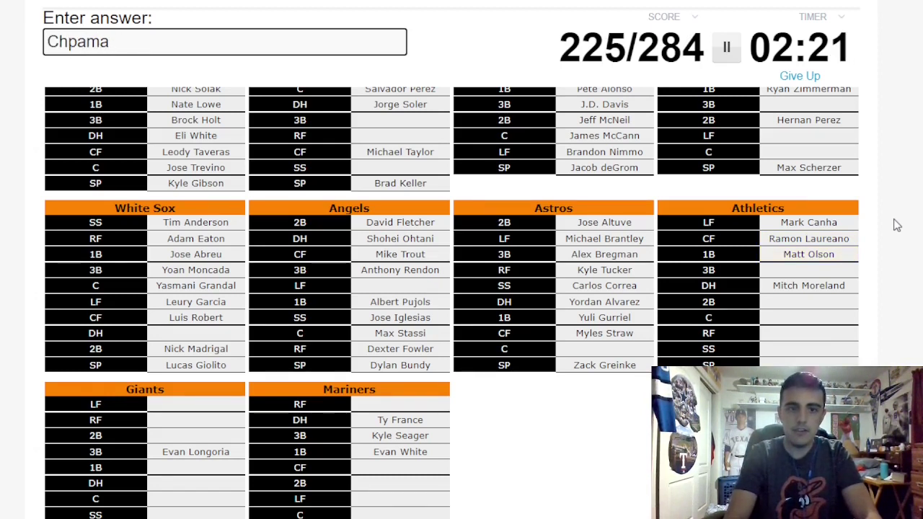
# Step: Enter Canha, Laureano, Olson, Chapman, Murphy, Andrus, Bassitt and Lowrie, fixing typos
pyautogui.press('BackSpace')
pyautogui.press('BackSpace')
pyautogui.press('BackSpace')
pyautogui.write('apman')
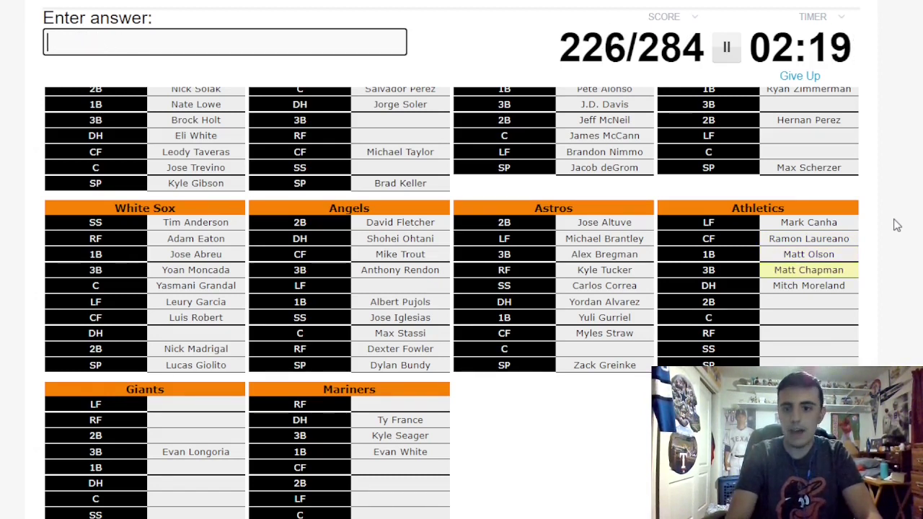
pyautogui.write('Kemp')
pyautogui.press('BackSpace')
pyautogui.press('BackSpace')
pyautogui.press('BackSpace')
pyautogui.press('BackSpace')
pyautogui.write('Murphy')
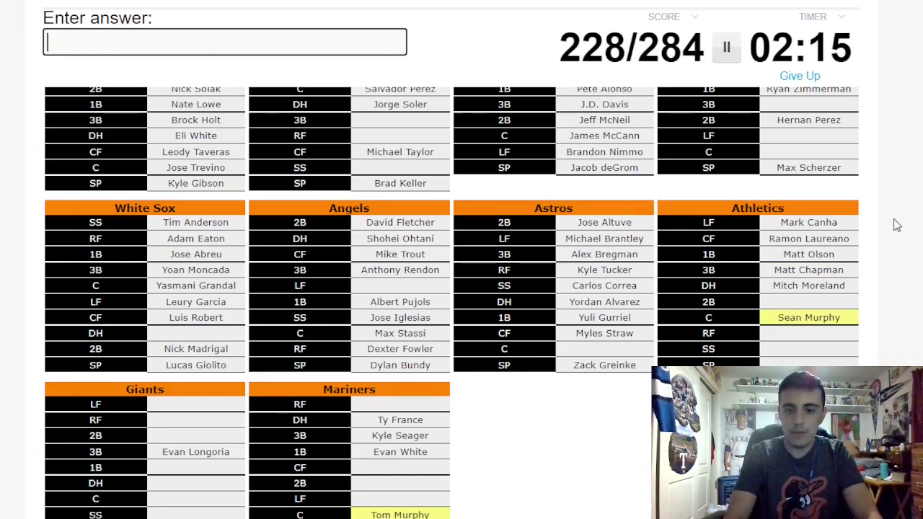
pyautogui.write('Pissott')
pyautogui.press('BackSpace')
pyautogui.press('BackSpace')
pyautogui.press('BackSpace')
pyautogui.press('BackSpace')
pyautogui.press('BackSpace')
pyautogui.press('BackSpace')
pyautogui.write('Andrus')
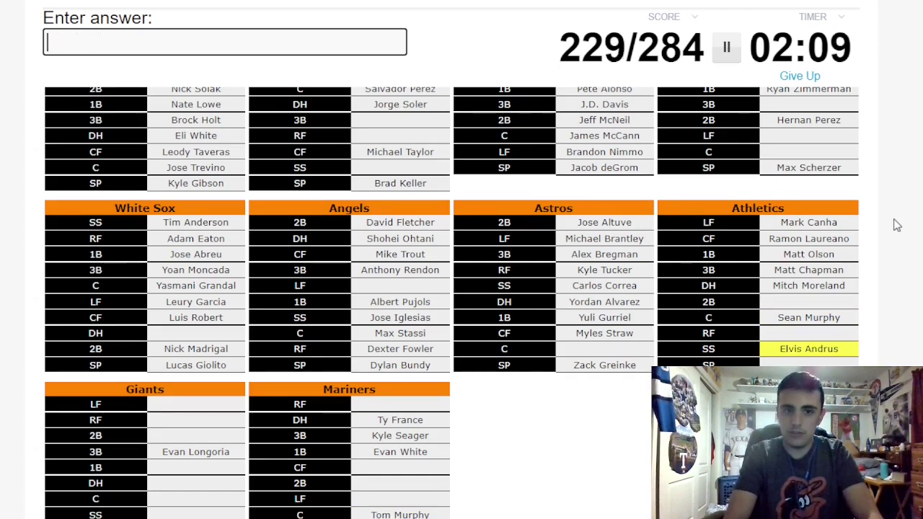
pyautogui.write('bassitt')
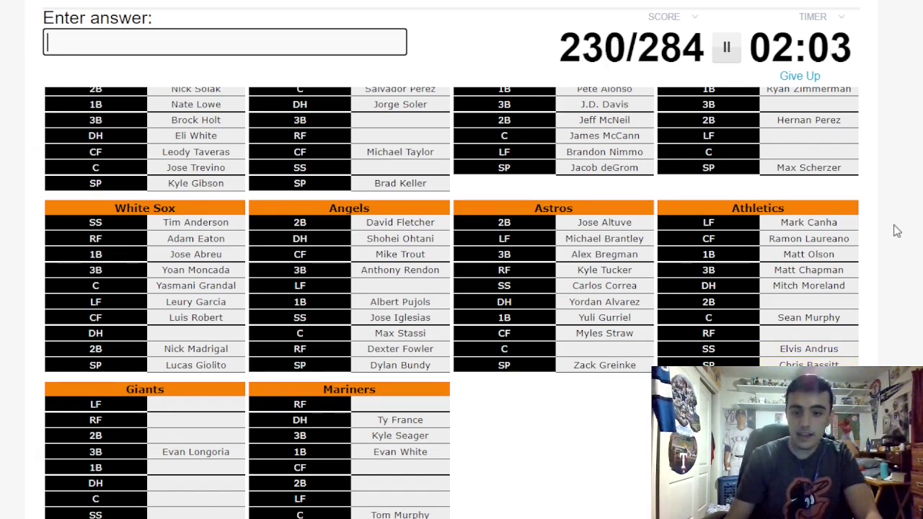
pyautogui.scroll(-2, 896, 225)
pyautogui.write('Lowrie')
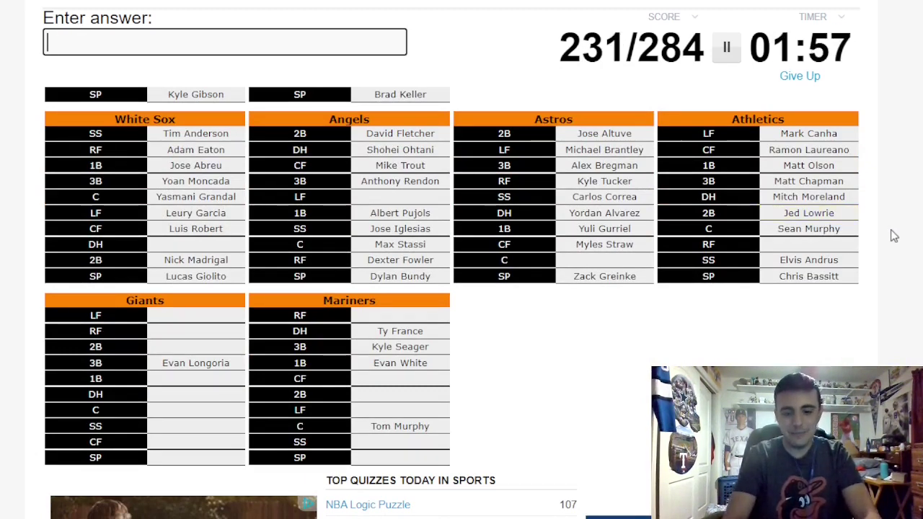
pyautogui.write('yastrzemski')
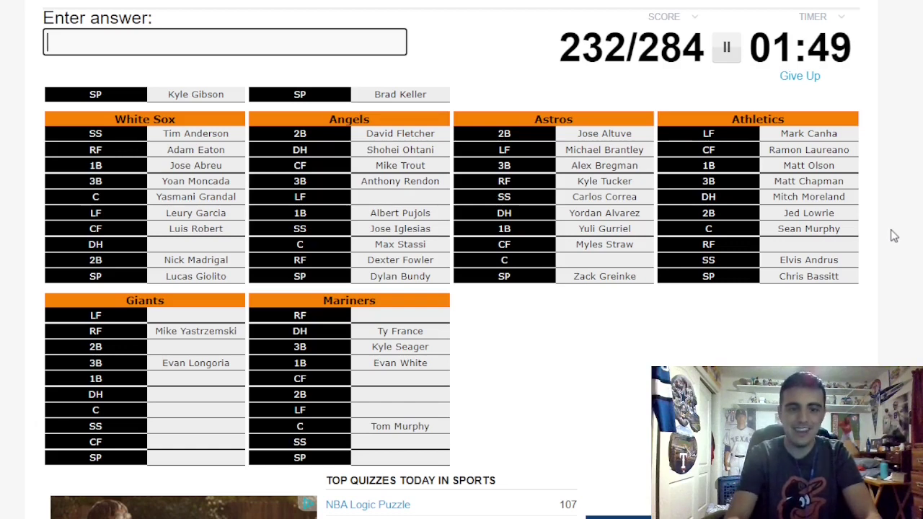
pyautogui.write('lano')
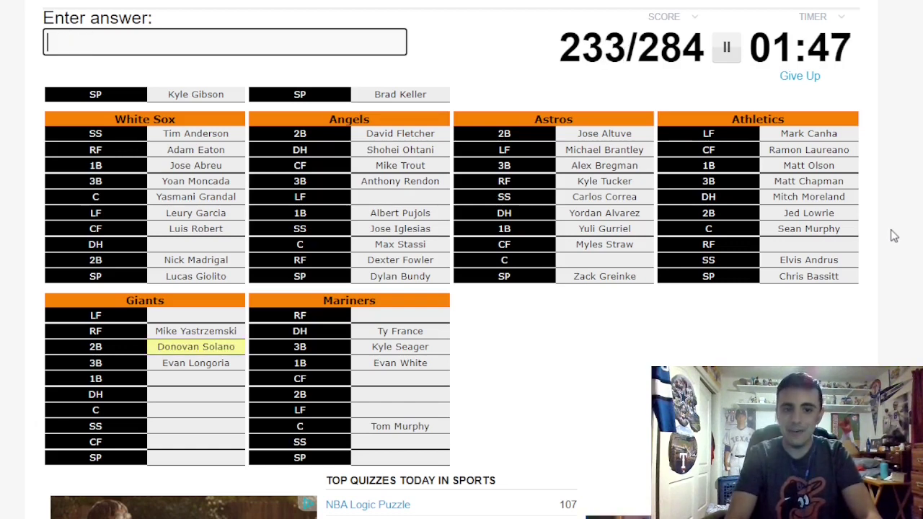
pyautogui.write('belt')
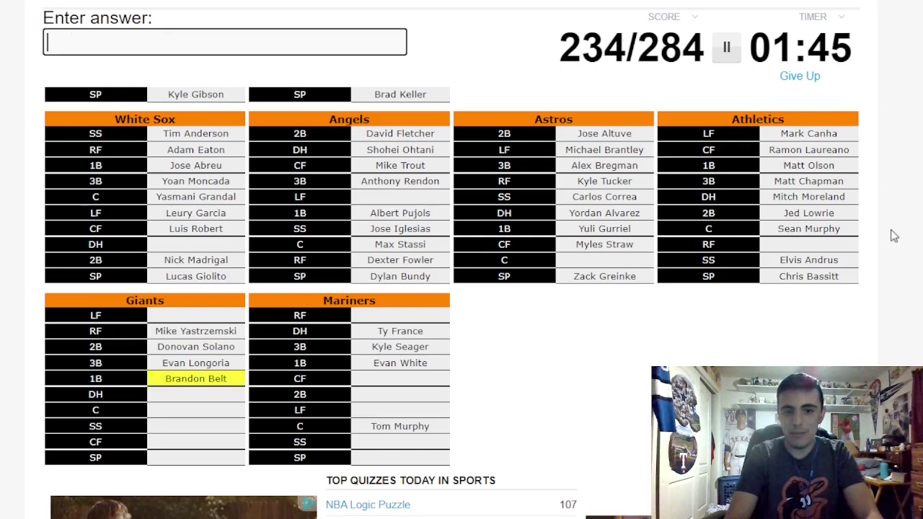
pyautogui.write('posey')
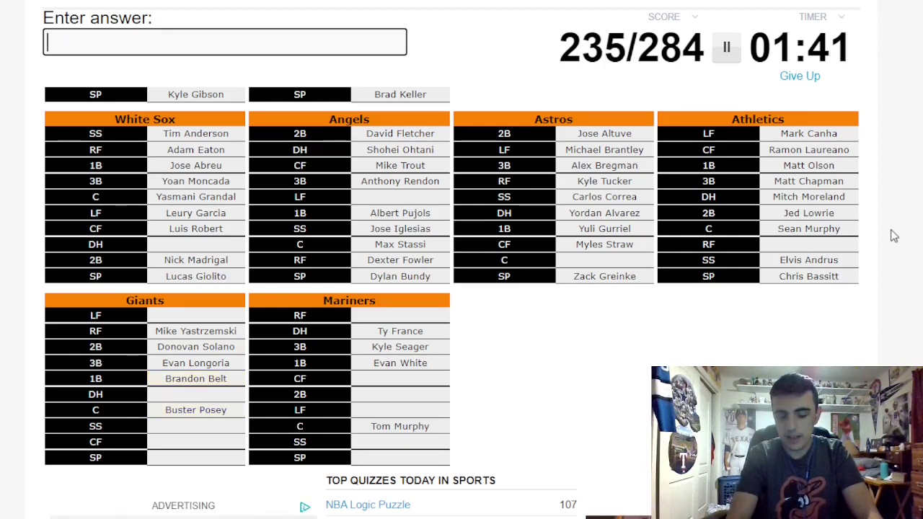
pyautogui.write('Fes')
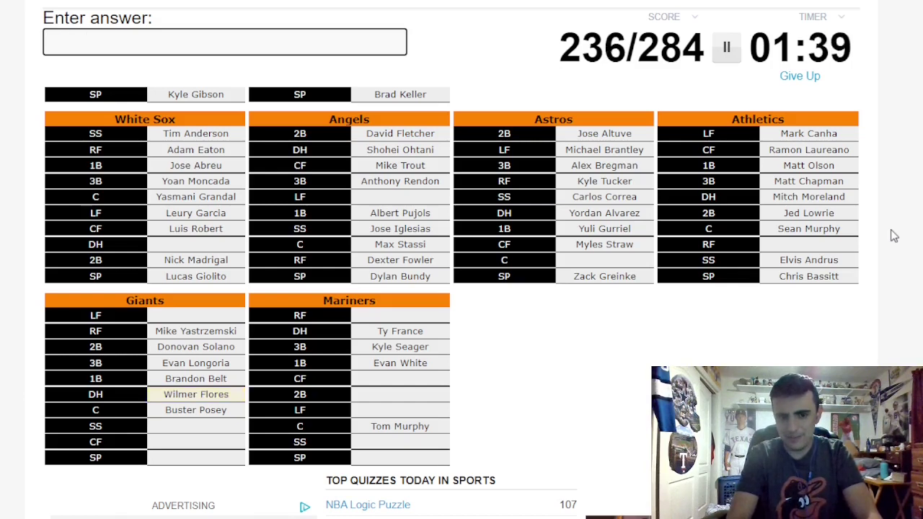
pyautogui.write('Crawford')
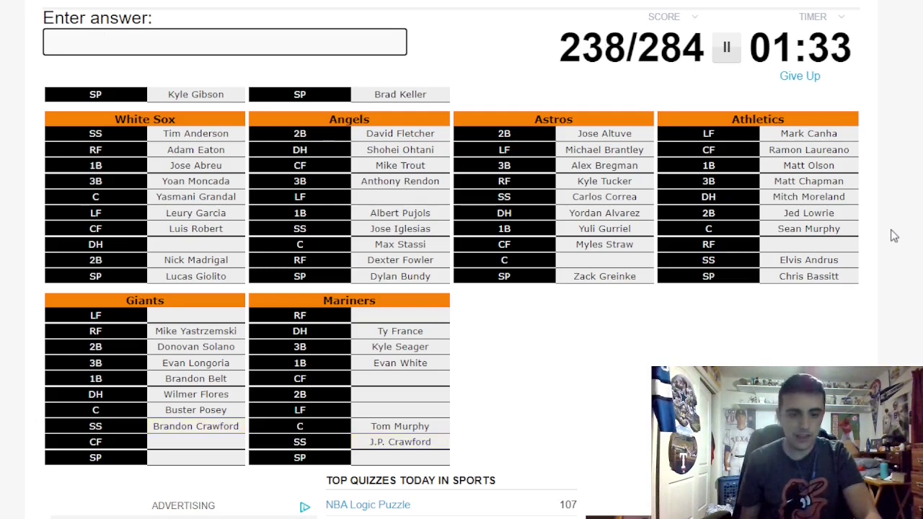
pyautogui.write('Webb')
# Step: Enter Yastrzemski, Solano, Belt, Posey, Flores, Crawford, Gausman and Haniger, deleting the rejected Webb guess
pyautogui.press('BackSpace')
pyautogui.press('BackSpace')
pyautogui.press('BackSpace')
pyautogui.press('BackSpace')
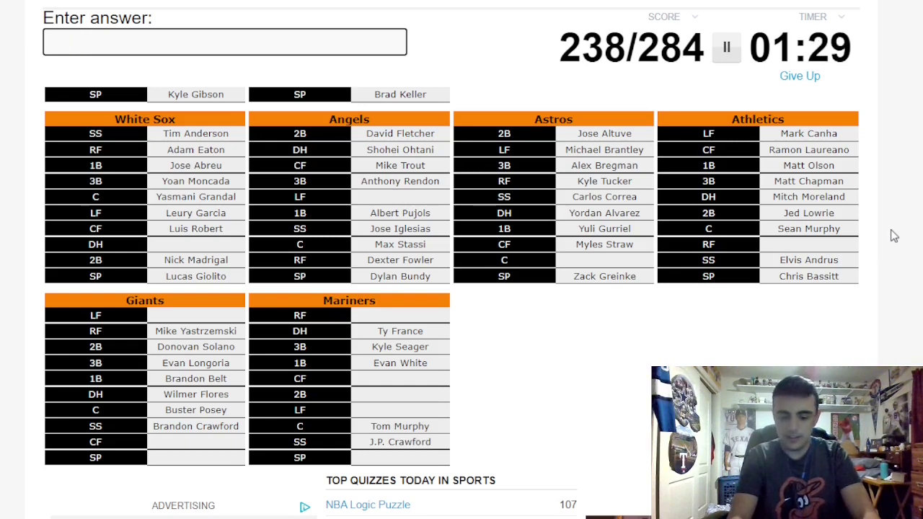
pyautogui.write('Gausman')
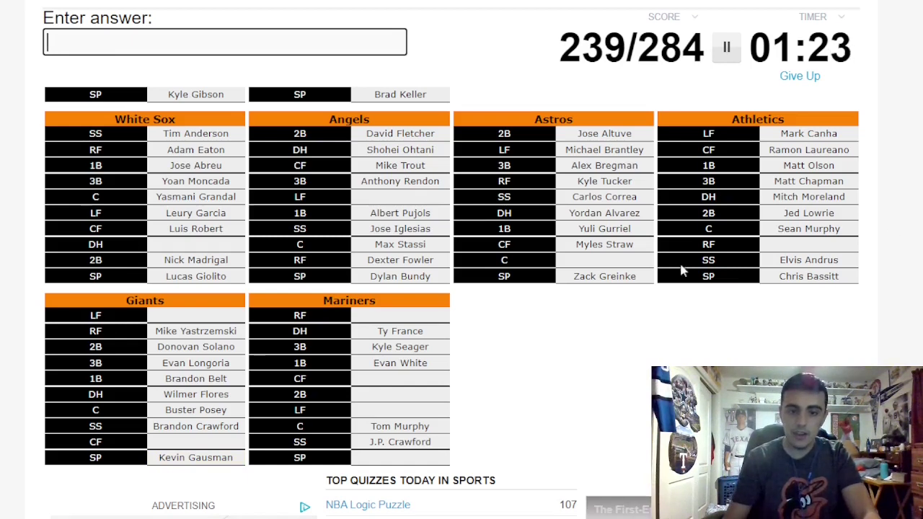
pyautogui.write('Haniger')
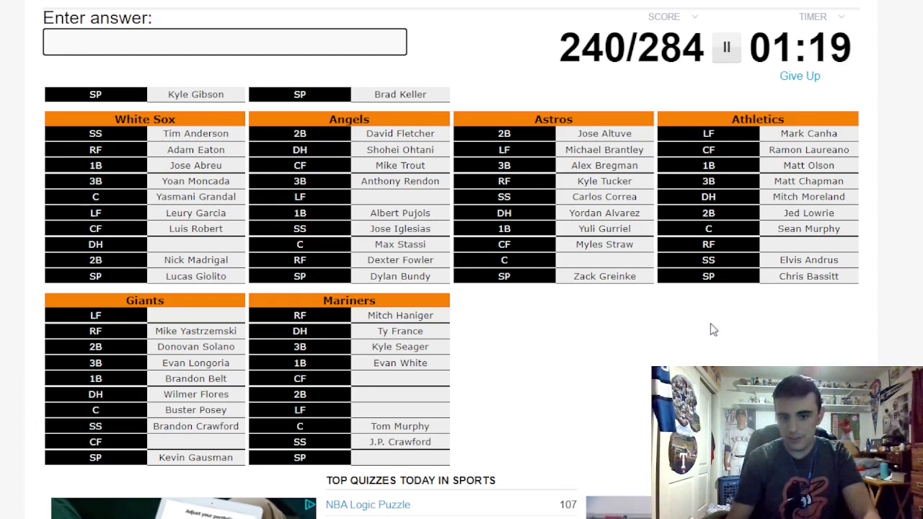
pyautogui.write('Lewis')
# Step: Clear the rejected Lewis guess, then enter Gonzalez and Trammell for the Mariners
pyautogui.press('BackSpace')
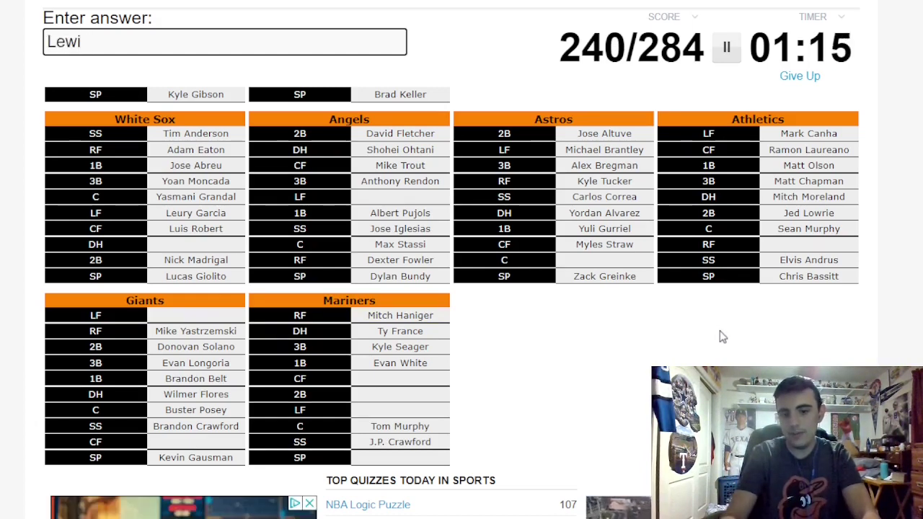
pyautogui.press('BackSpace')
pyautogui.press('BackSpace')
pyautogui.press('BackSpace')
pyautogui.write('Gon')
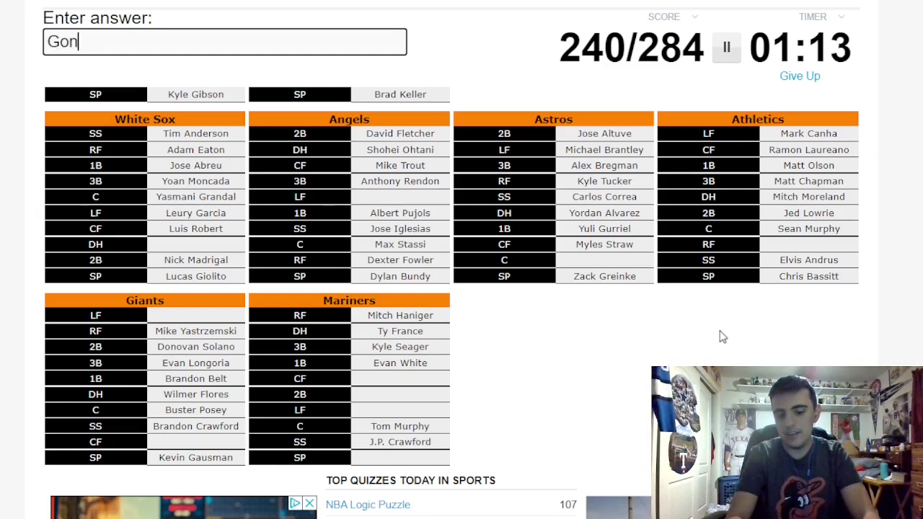
pyautogui.write('zales')
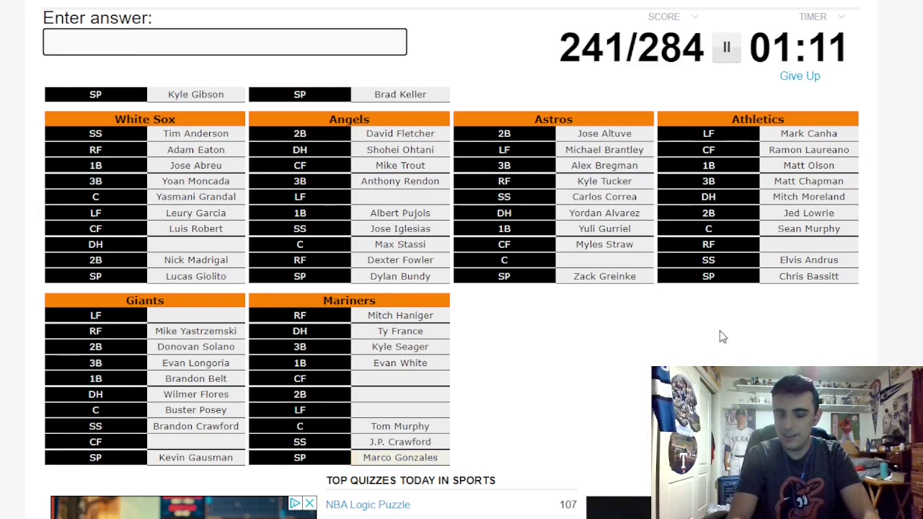
pyautogui.write('Gonza')
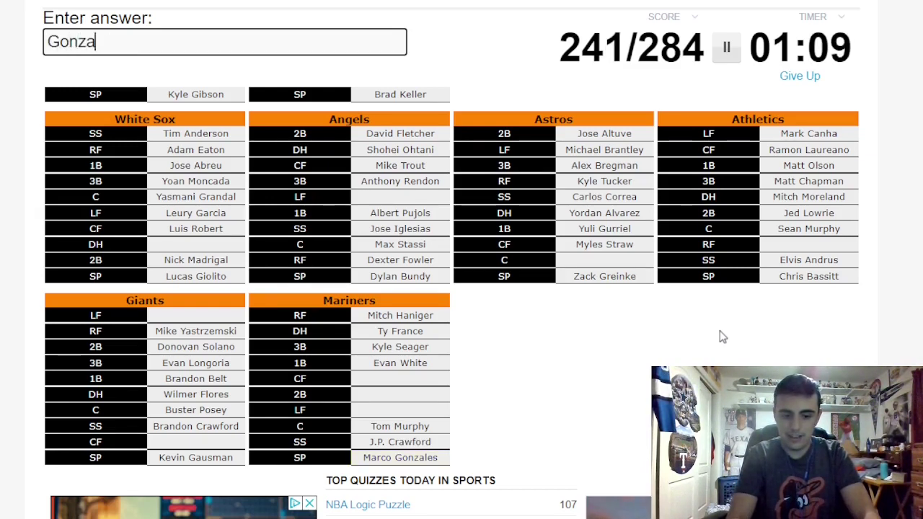
pyautogui.write('lez')
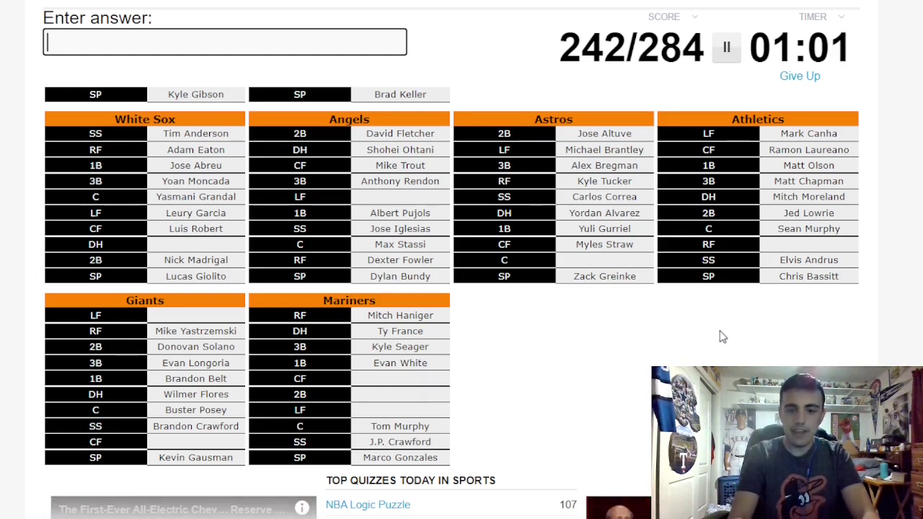
pyautogui.write('Trammell')
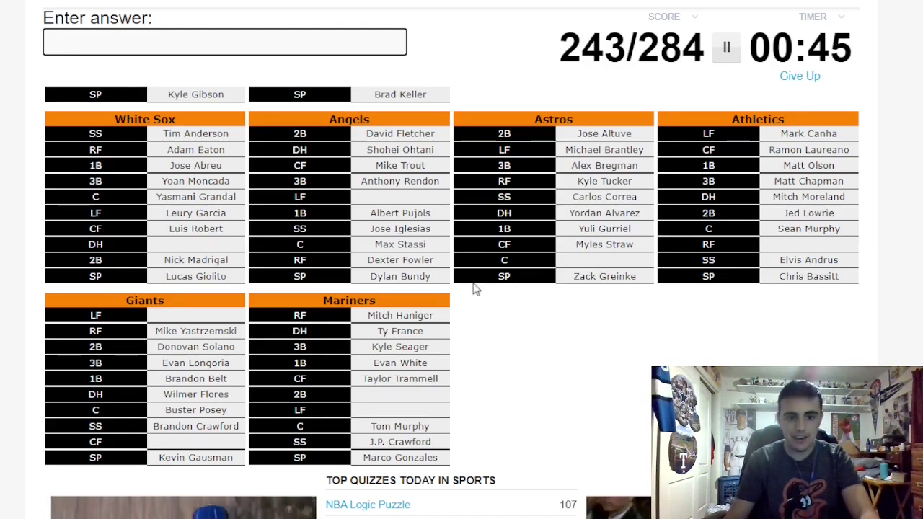
pyautogui.scroll(2, 361, 337)
pyautogui.scroll(2, 363, 336)
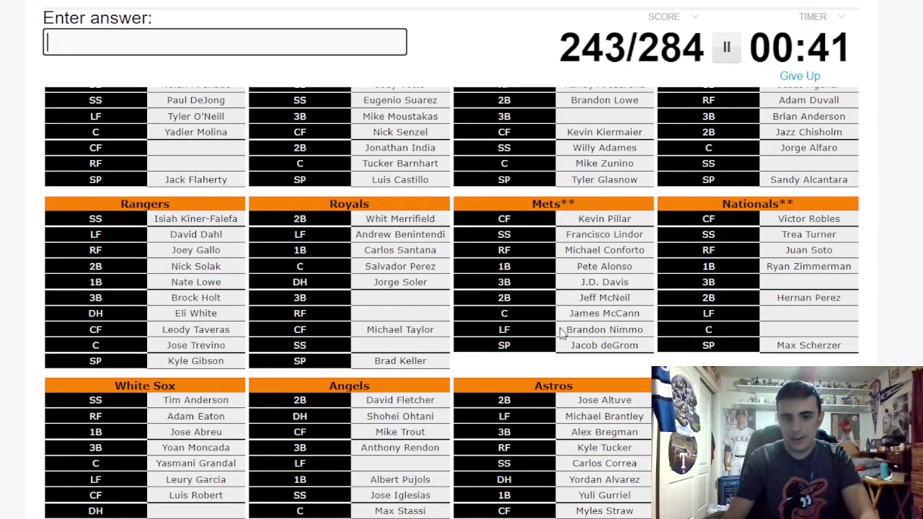
pyautogui.scroll(3, 779, 321)
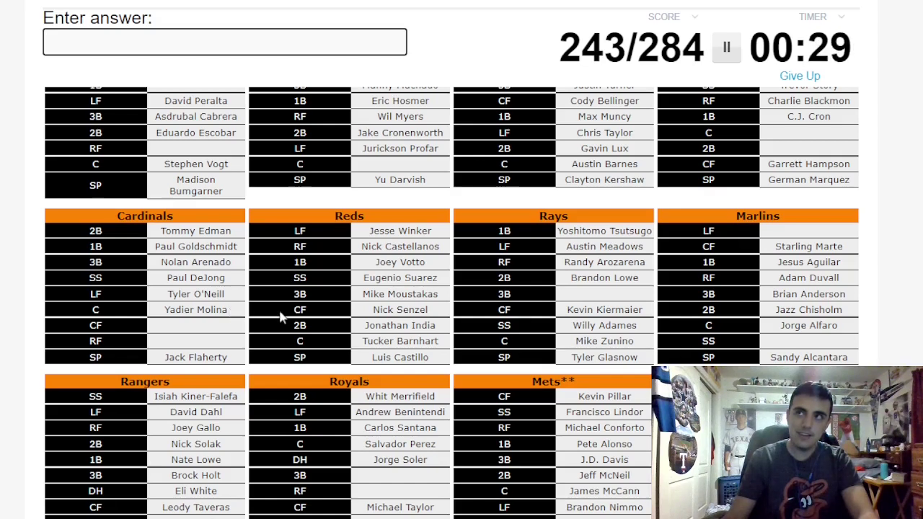
pyautogui.write('Nootbaar')
# Step: Clear a rejected guess while the timer runs out with the score at 243/284
pyautogui.press('BackSpace')
pyautogui.press('BackSpace')
pyautogui.press('BackSpace')
pyautogui.press('BackSpace')
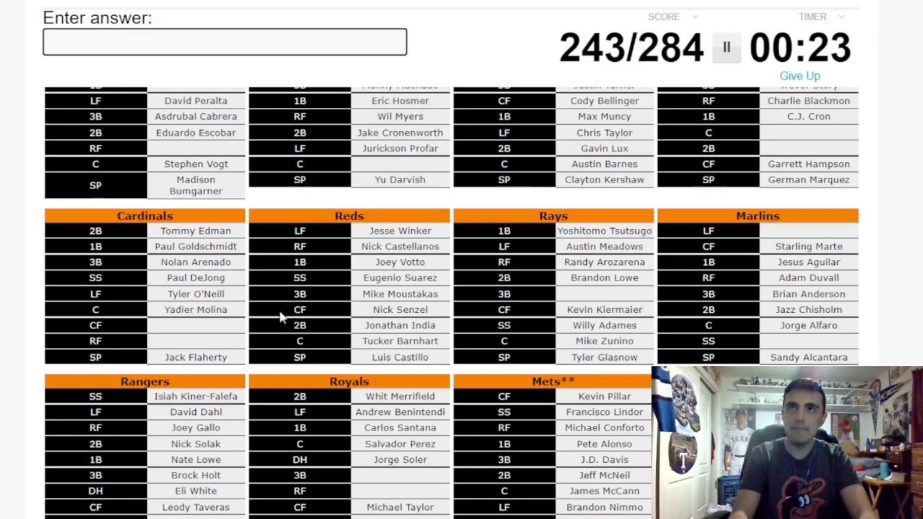
pyautogui.scroll(3, 561, 351)
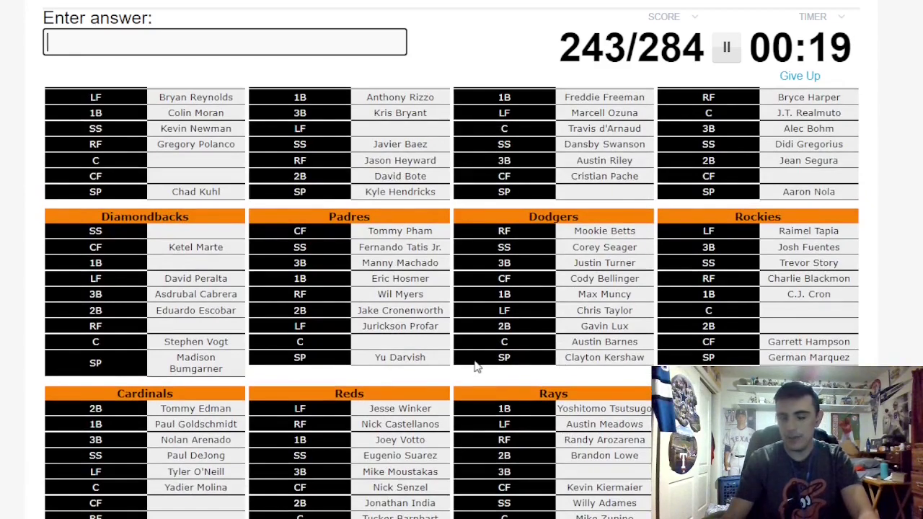
pyautogui.scroll(-2, 473, 364)
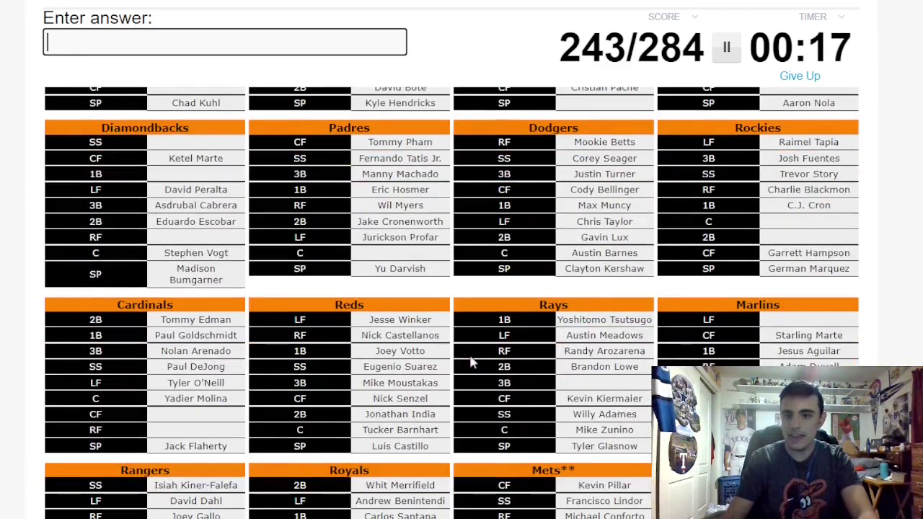
pyautogui.scroll(2, 469, 362)
pyautogui.scroll(2, 470, 362)
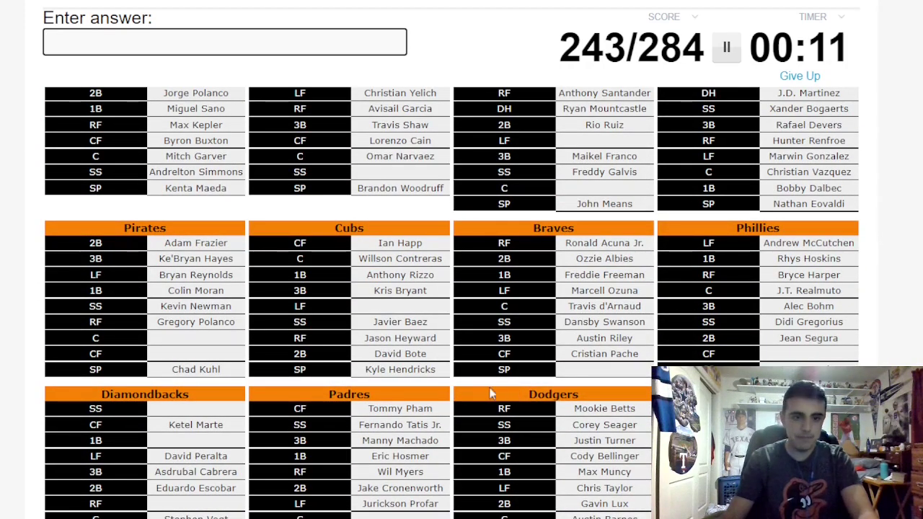
pyautogui.scroll(1, 368, 365)
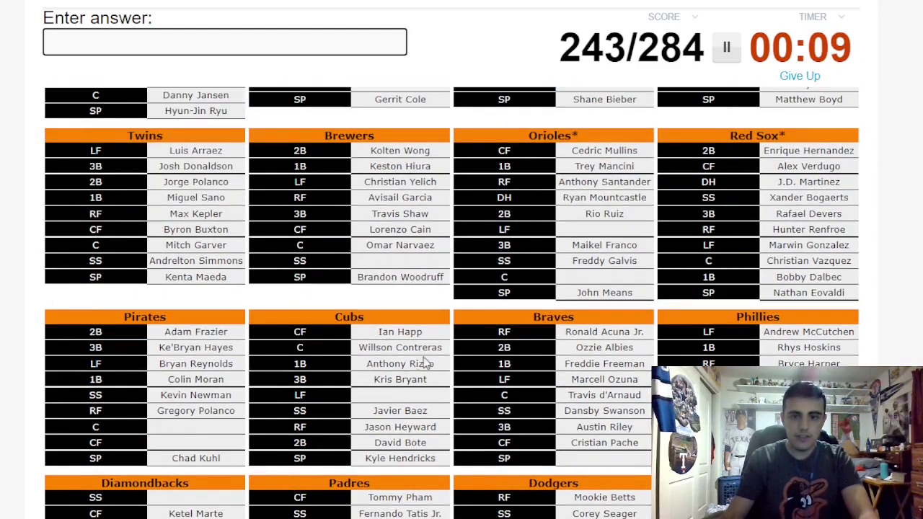
pyautogui.scroll(1, 514, 349)
pyautogui.scroll(1, 515, 349)
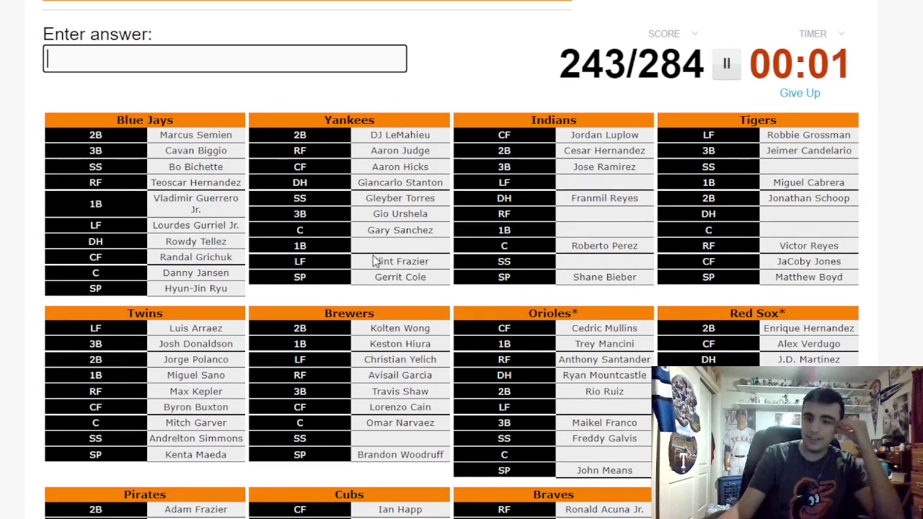
pyautogui.scroll(-1, 393, 263)
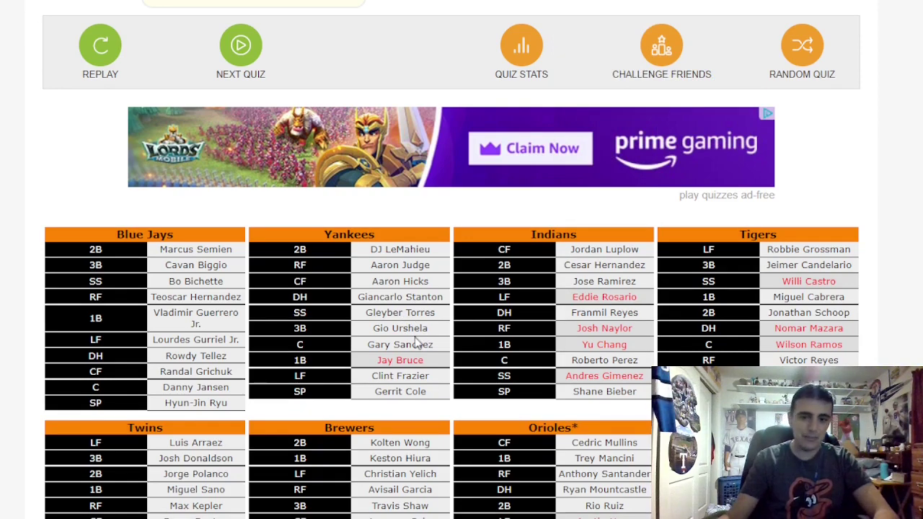
pyautogui.scroll(-2, 415, 343)
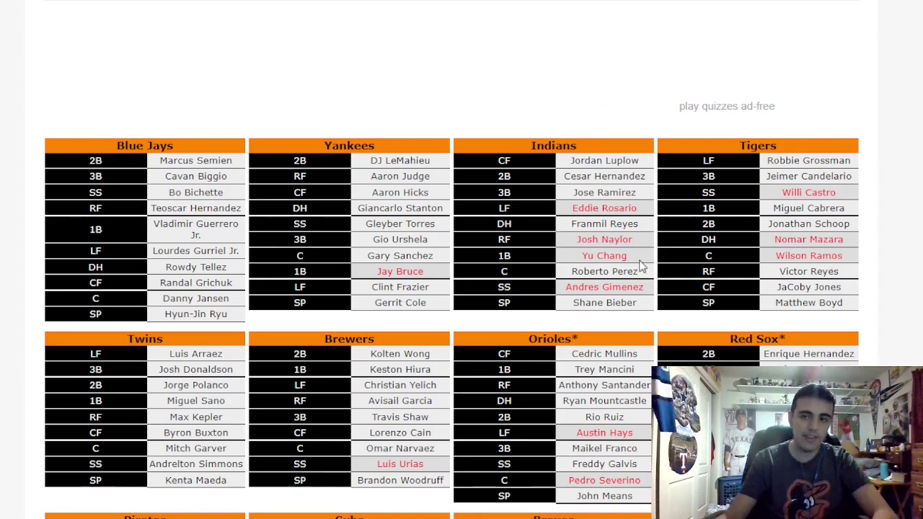
pyautogui.scroll(-3, 598, 267)
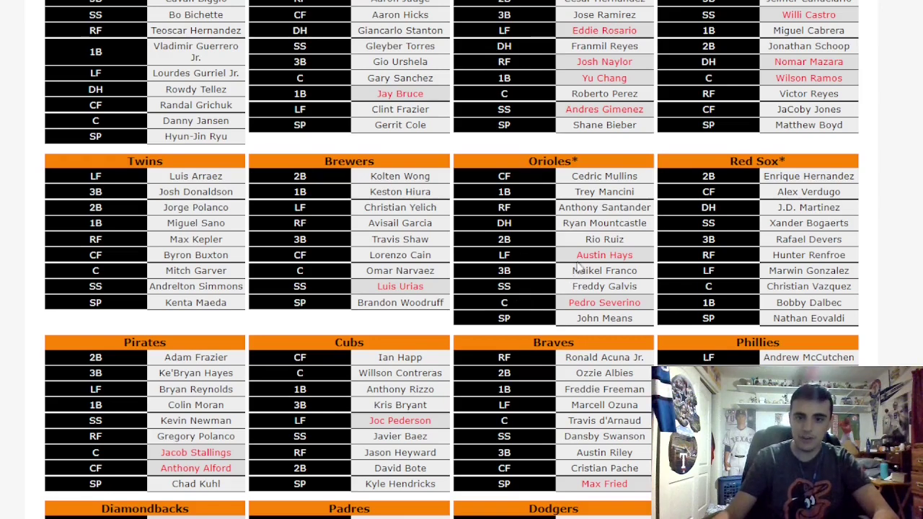
pyautogui.scroll(-3, 582, 263)
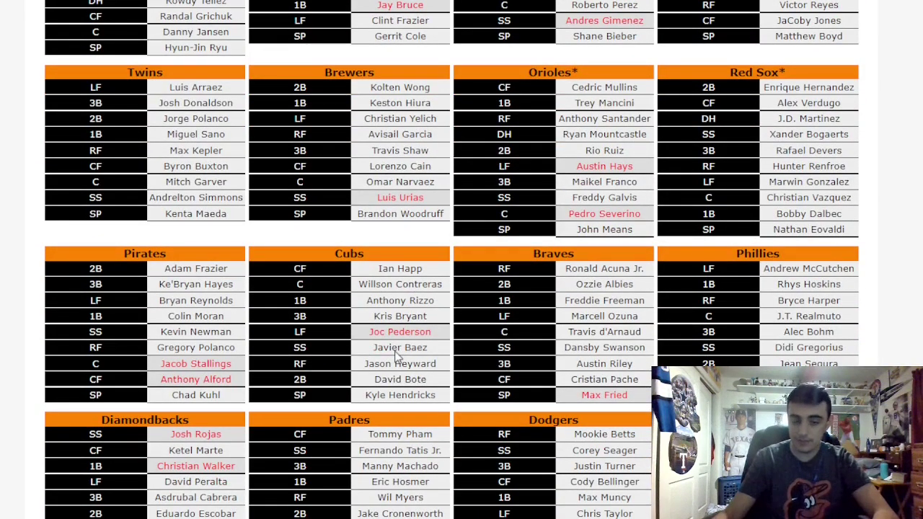
pyautogui.scroll(-3, 396, 351)
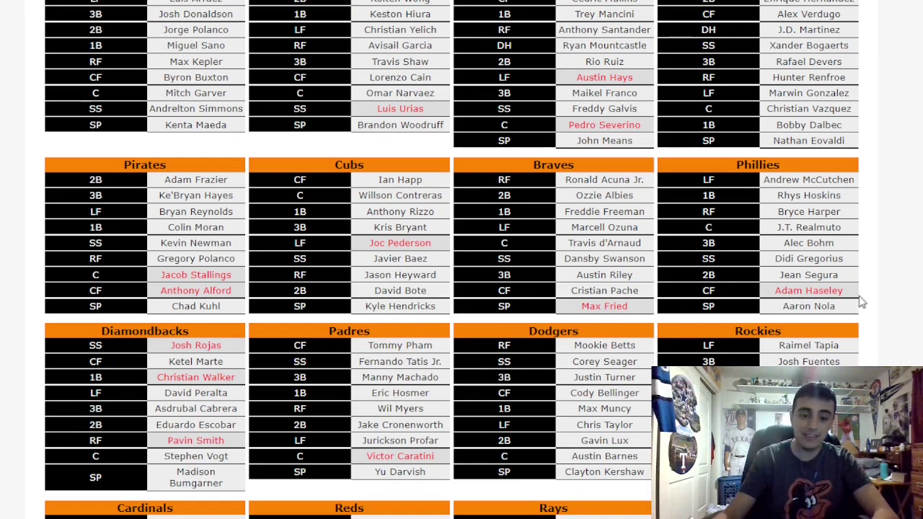
pyautogui.scroll(-1, 858, 299)
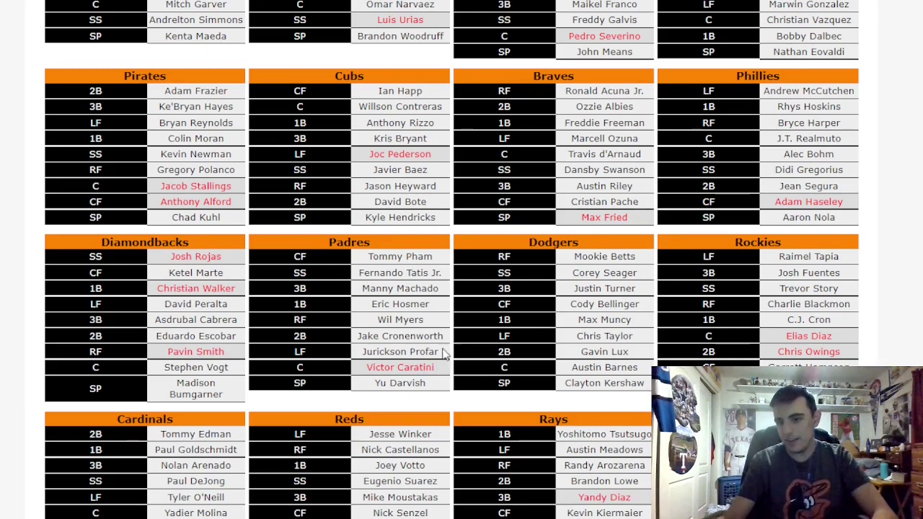
pyautogui.scroll(-1, 451, 345)
pyautogui.scroll(-3, 451, 345)
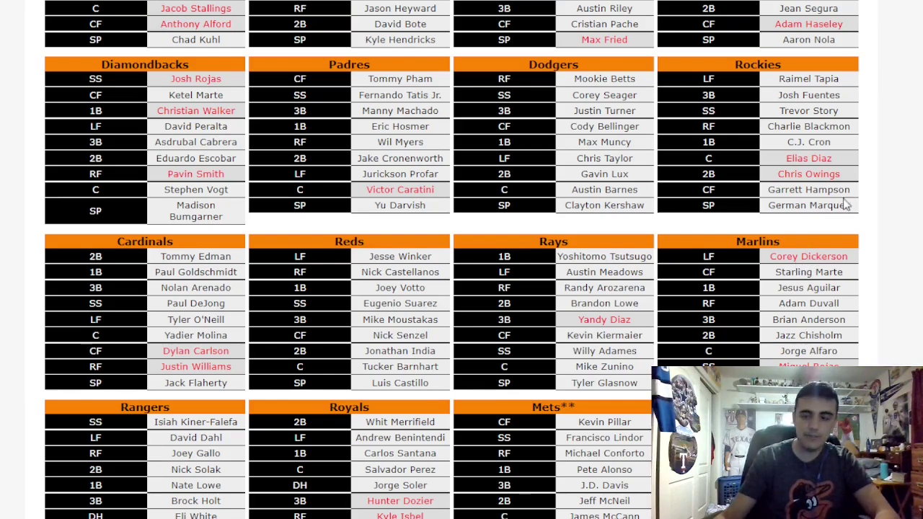
pyautogui.scroll(-3, 483, 328)
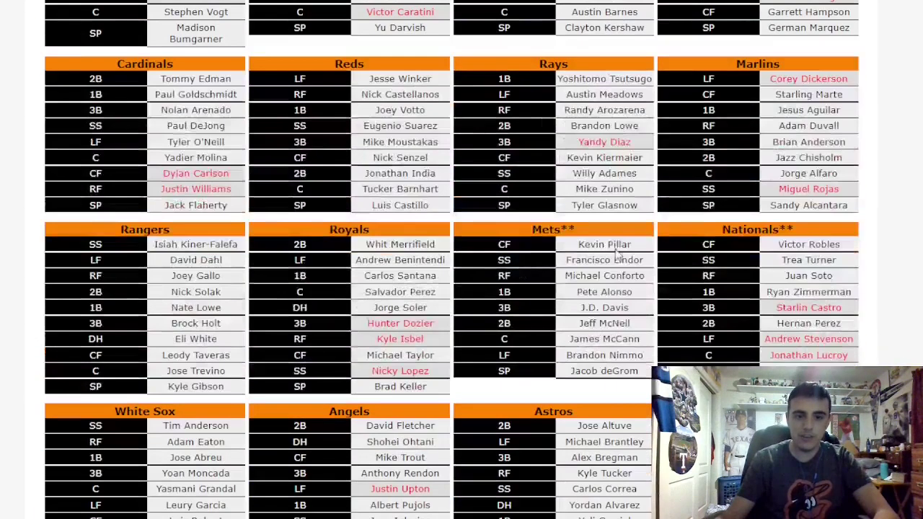
pyautogui.scroll(1, 627, 206)
pyautogui.scroll(-1, 505, 213)
pyautogui.scroll(-2, 403, 216)
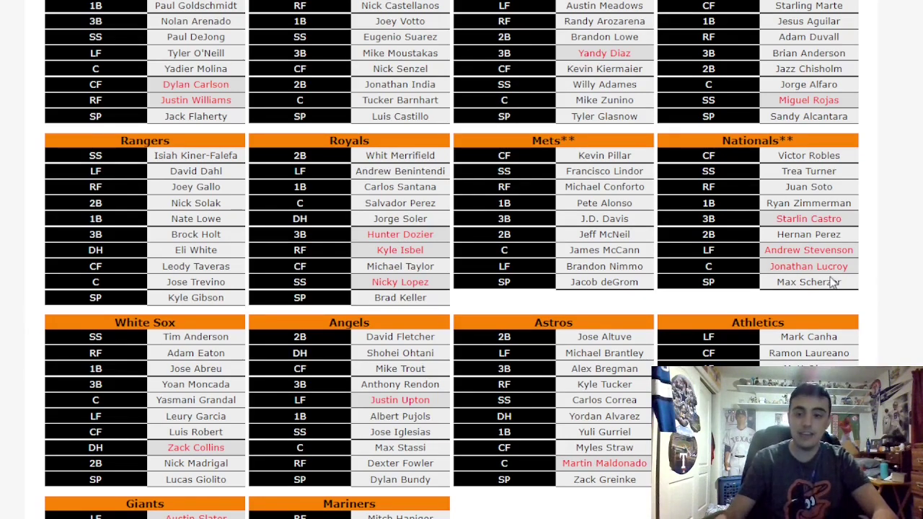
pyautogui.scroll(-1, 831, 279)
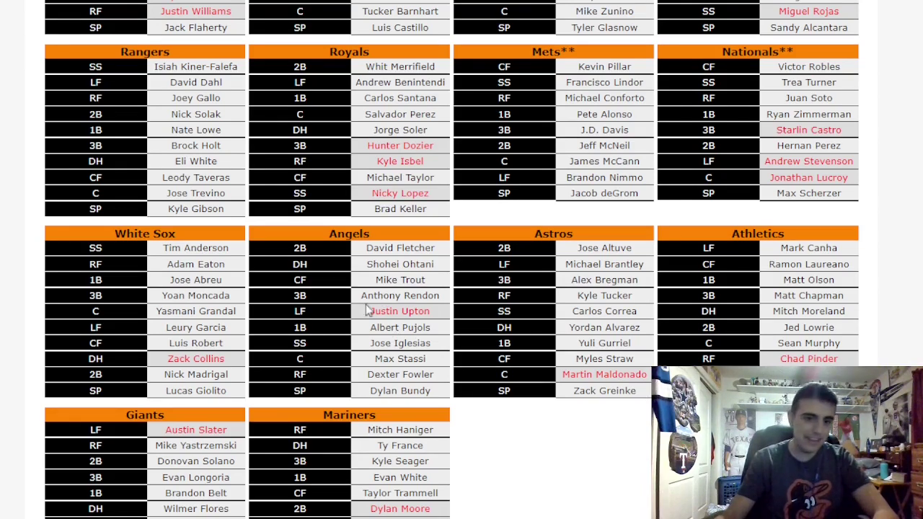
pyautogui.scroll(-3, 216, 335)
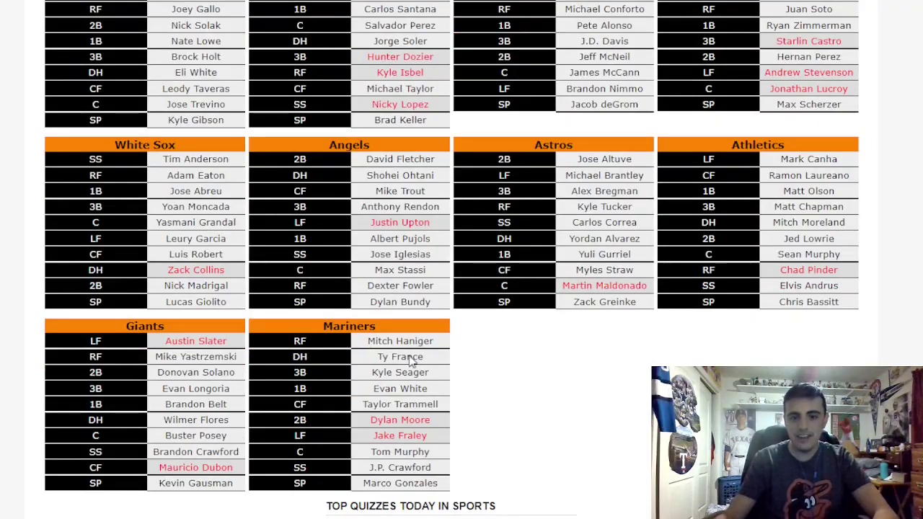
pyautogui.scroll(10, 542, 371)
pyautogui.scroll(5, 536, 298)
pyautogui.scroll(3, 541, 298)
pyautogui.scroll(3, 547, 296)
pyautogui.scroll(2, 554, 295)
pyautogui.scroll(5, 553, 295)
pyautogui.scroll(7, 513, 297)
pyautogui.scroll(3, 514, 298)
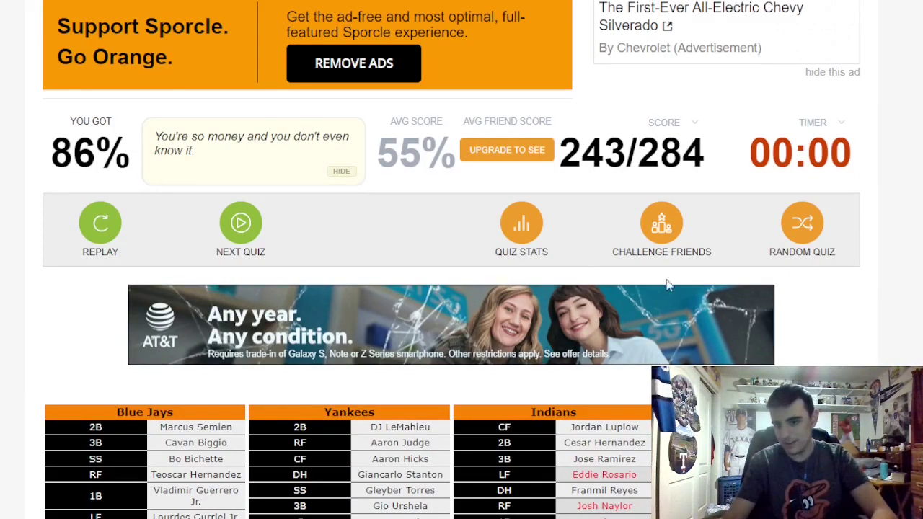
pyautogui.scroll(-1, 423, 214)
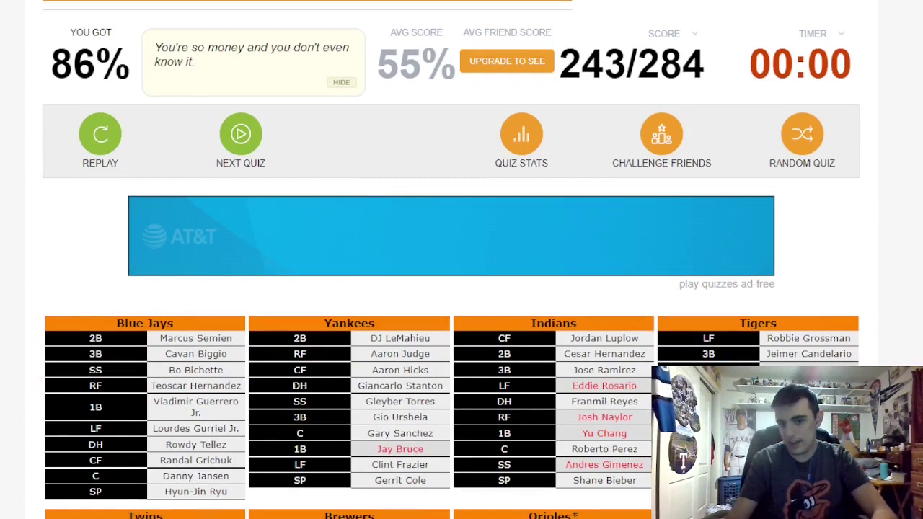
pyautogui.scroll(-1, 422, 213)
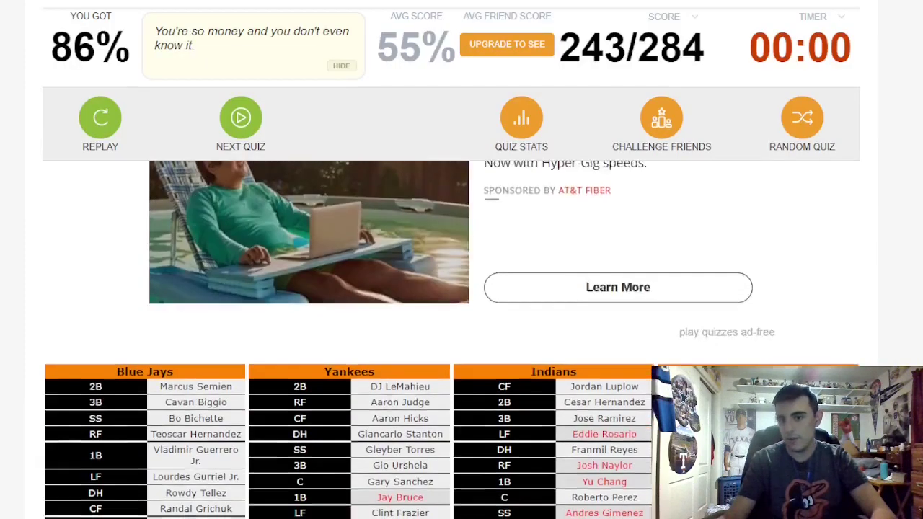
pyautogui.scroll(-1, 675, 341)
pyautogui.scroll(-2, 676, 340)
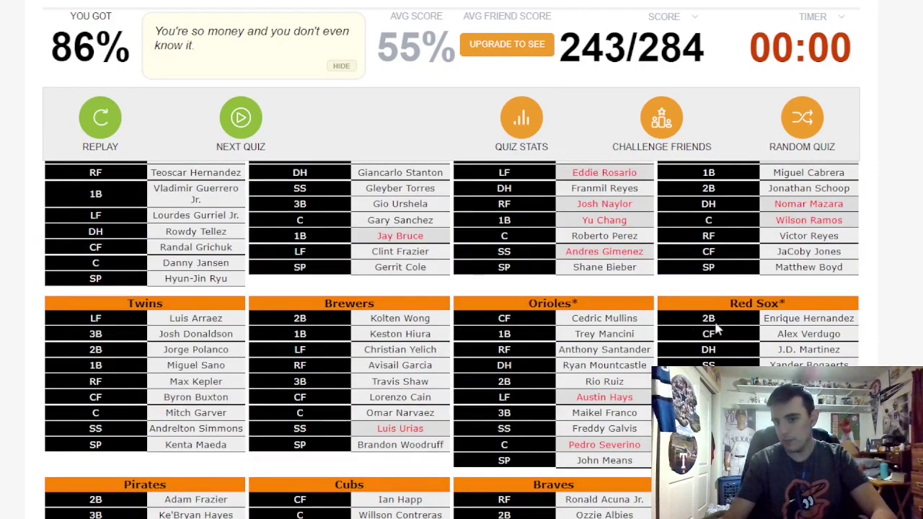
pyautogui.scroll(-1, 716, 329)
pyautogui.scroll(-2, 716, 328)
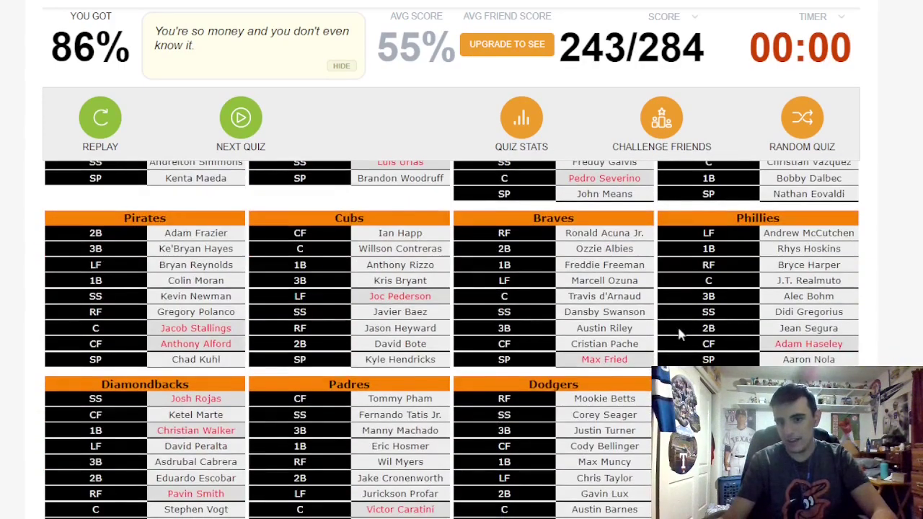
pyautogui.scroll(-1, 584, 336)
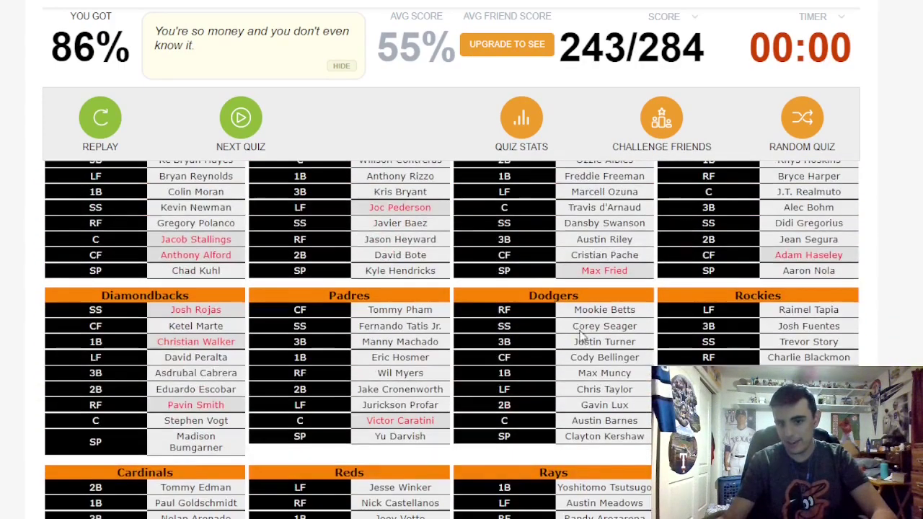
pyautogui.scroll(1, 583, 336)
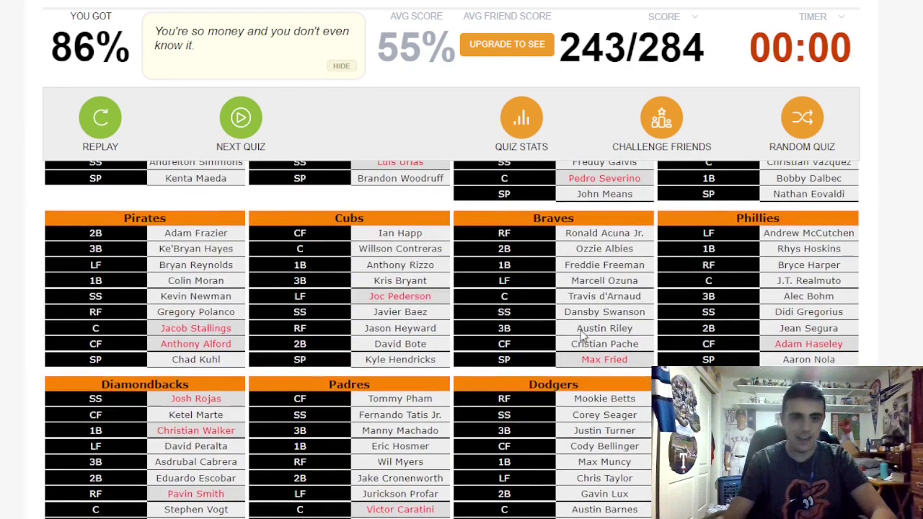